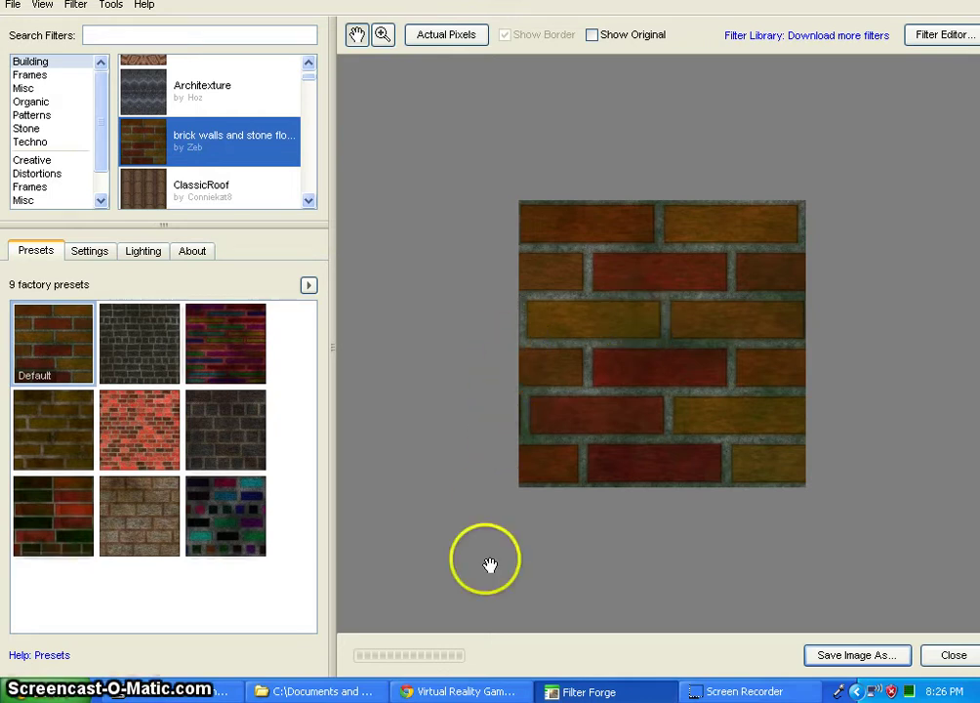
Open the VR Game Dev Ed page and follow the Filter Forge box link to its download page
{"action": "left_click", "coordinate": [468, 690]}
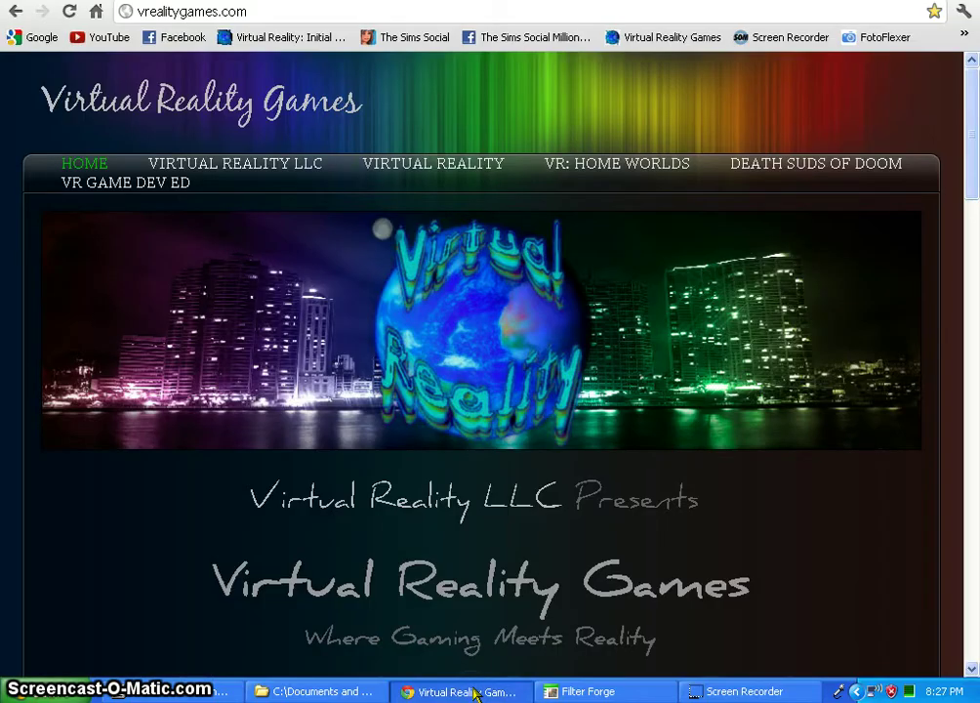
{"action": "left_click_drag", "start_coordinate": [308, 11], "coordinate": [124, 17]}
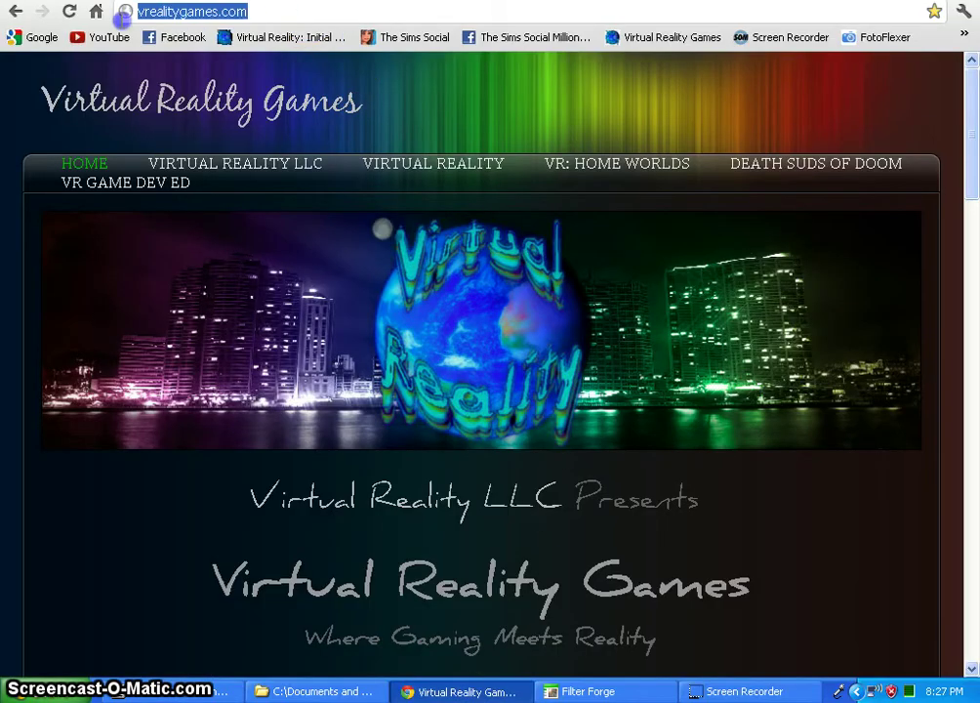
{"action": "left_click", "coordinate": [255, 13]}
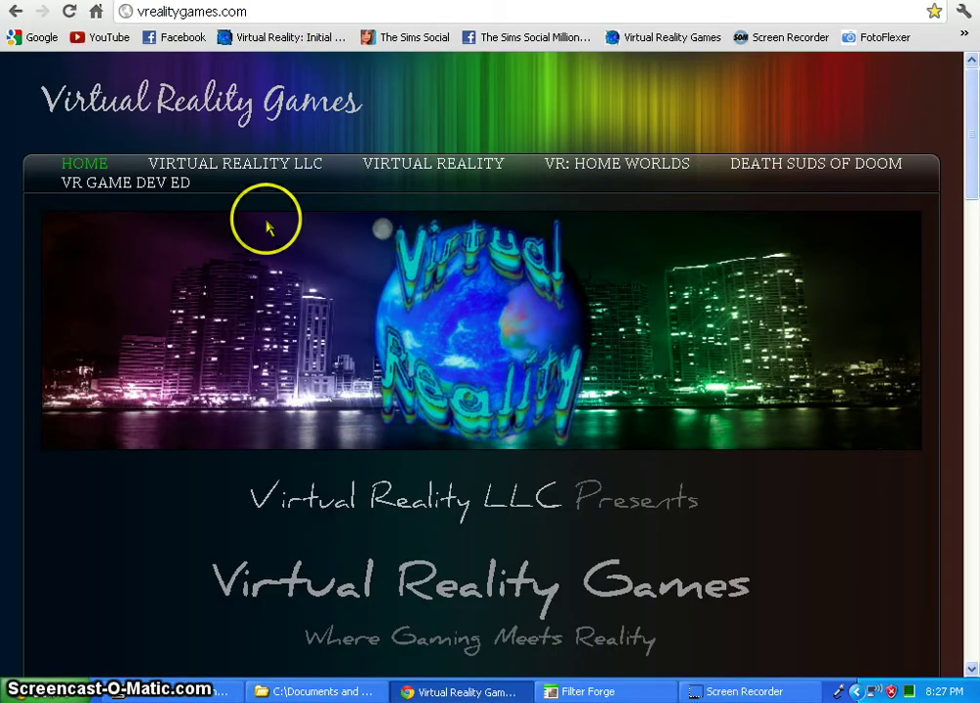
{"action": "left_click", "coordinate": [115, 186]}
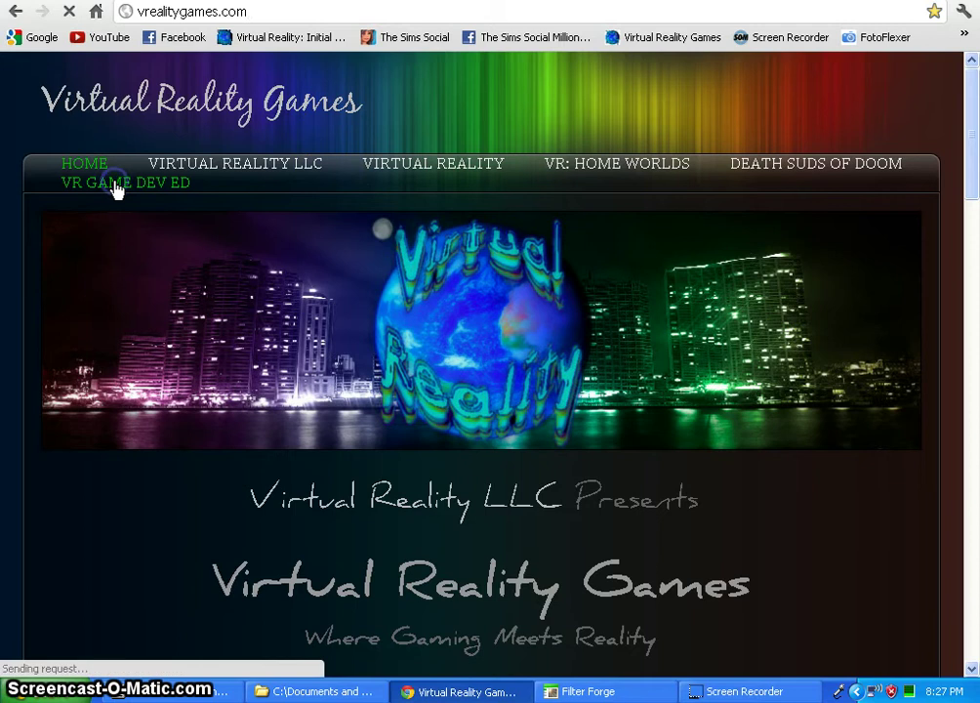
{"action": "scroll", "coordinate": [586, 315], "scroll_direction": "down", "scroll_amount": 5}
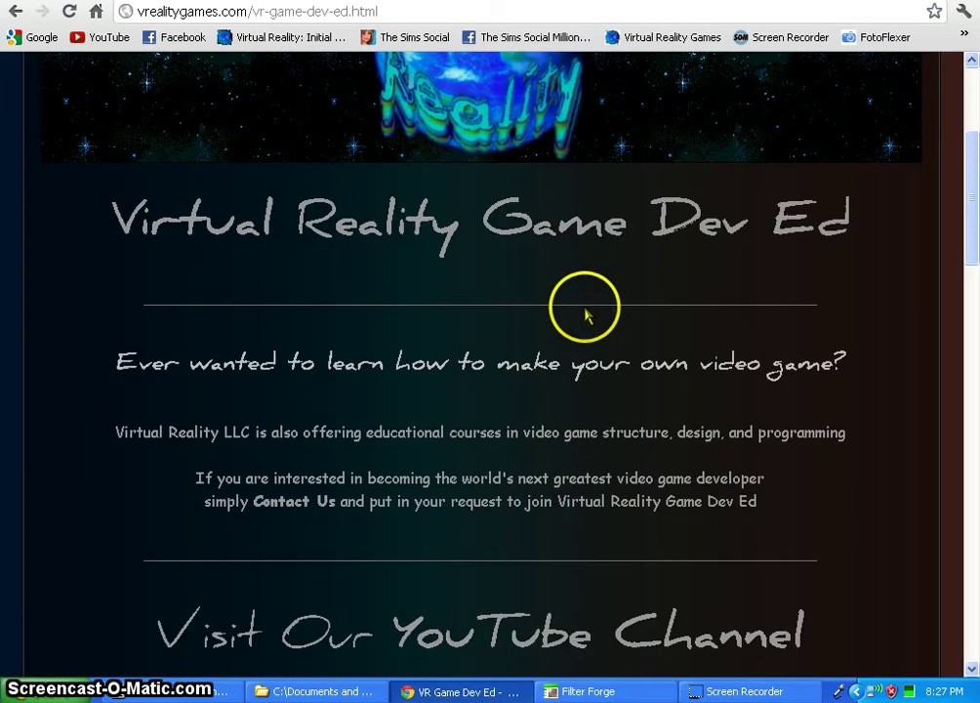
{"action": "scroll", "coordinate": [585, 315], "scroll_direction": "down", "scroll_amount": 12}
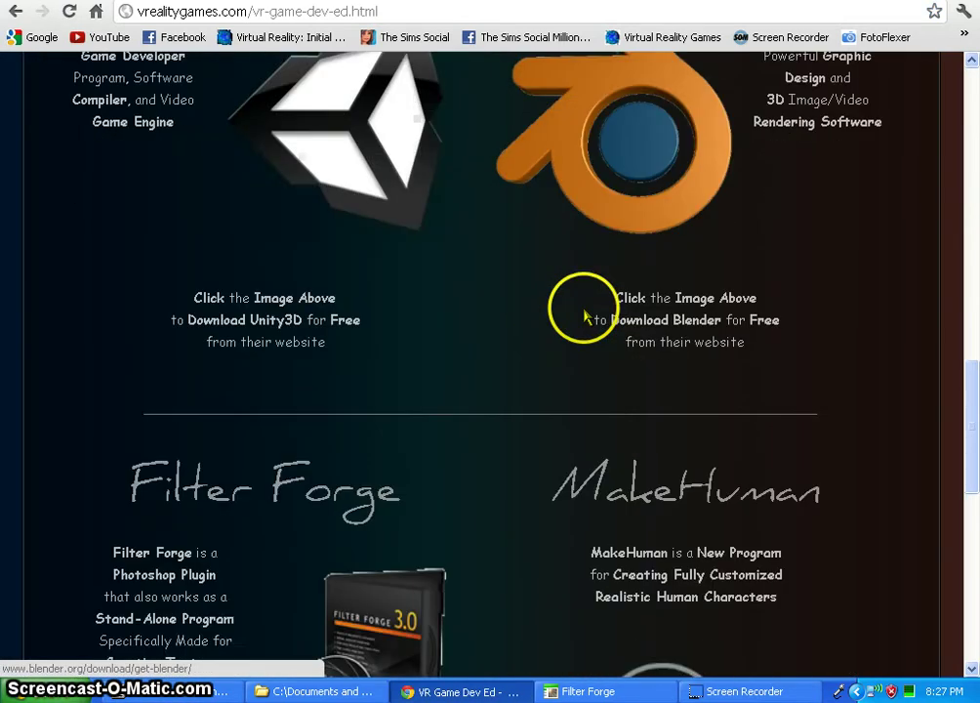
{"action": "scroll", "coordinate": [583, 315], "scroll_direction": "up", "scroll_amount": 1}
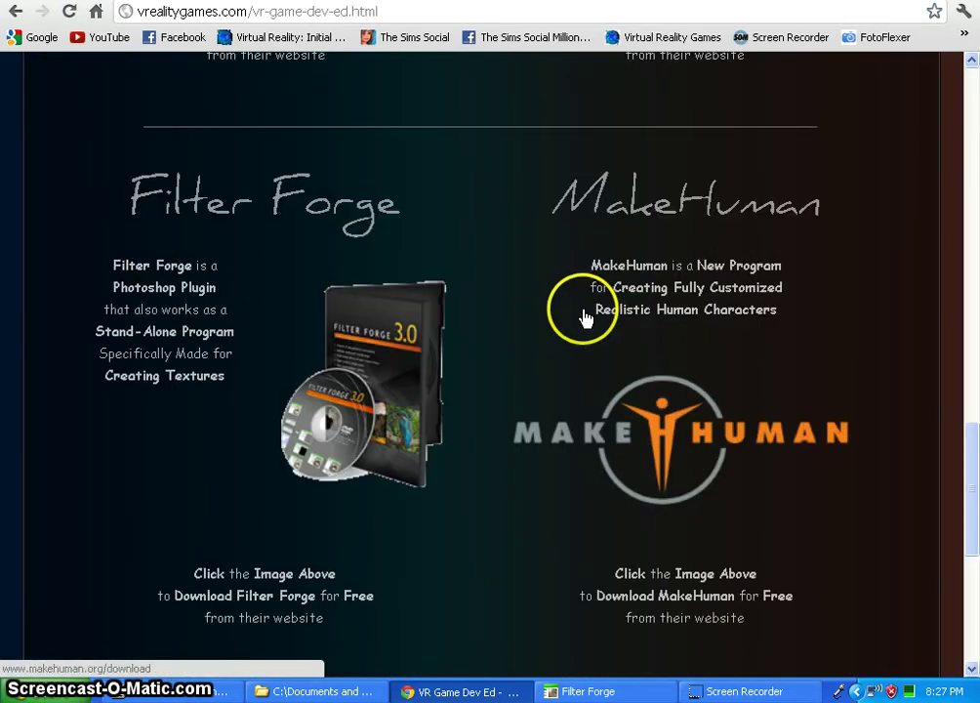
{"action": "left_click", "coordinate": [385, 393]}
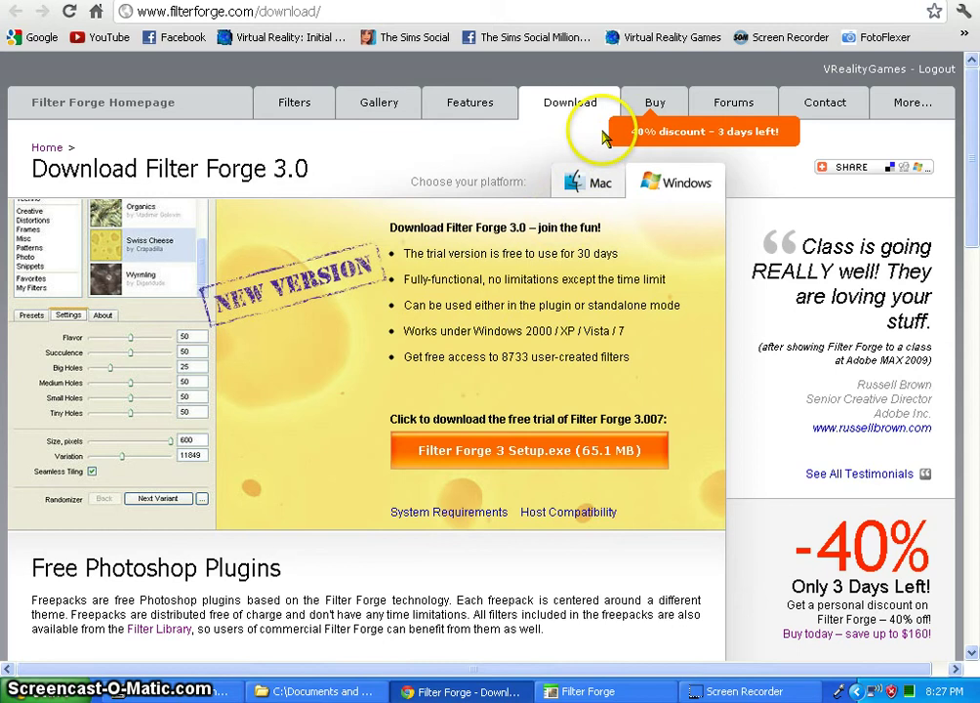
On the Buy page, compare the Standard, Professional and Basic editions, ending on Basic at $89
{"action": "left_click", "coordinate": [656, 105]}
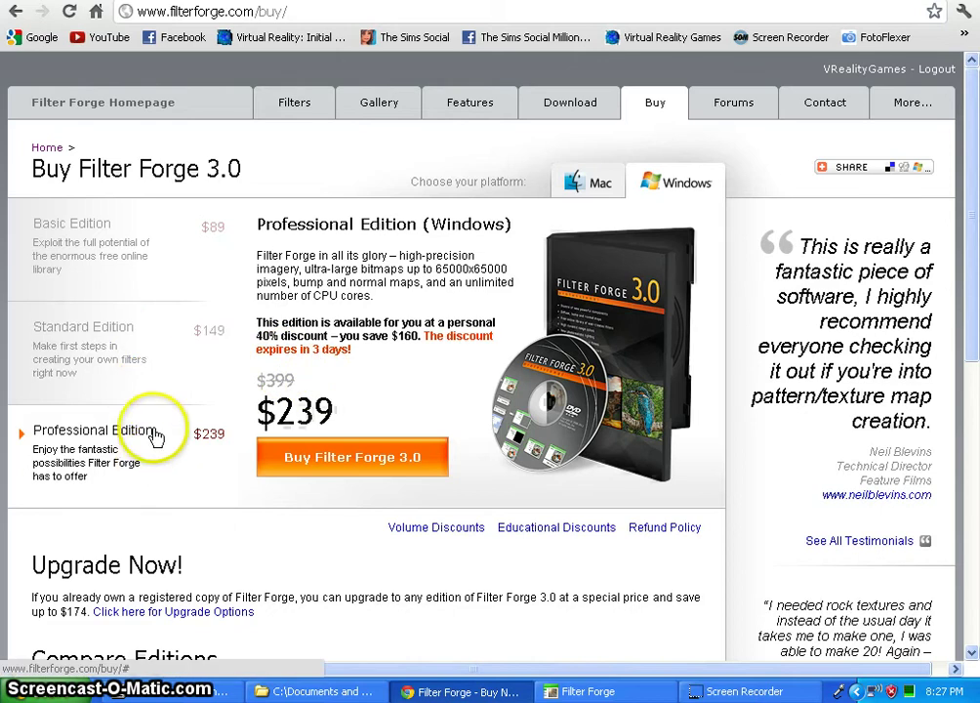
{"action": "left_click", "coordinate": [150, 361]}
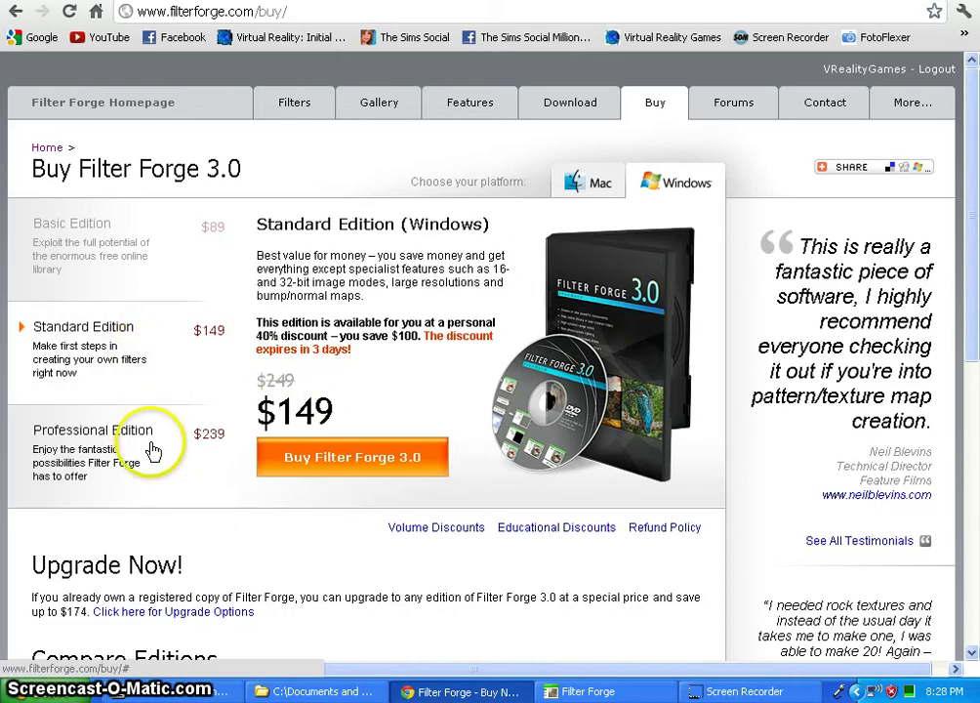
{"action": "left_click", "coordinate": [148, 449]}
{"action": "left_click", "coordinate": [152, 367]}
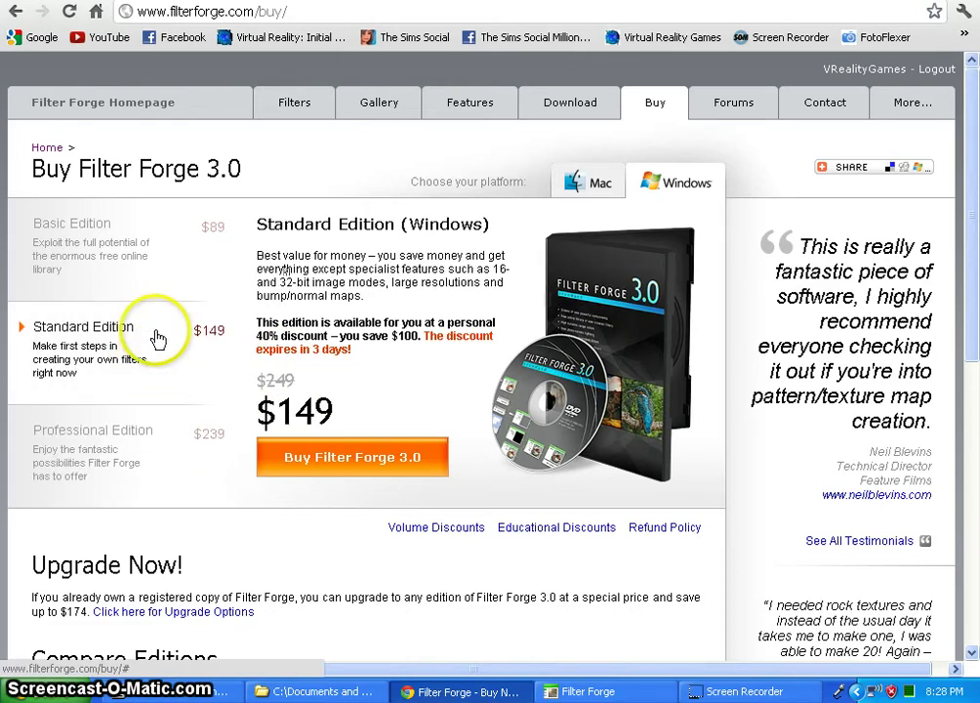
{"action": "left_click", "coordinate": [164, 256]}
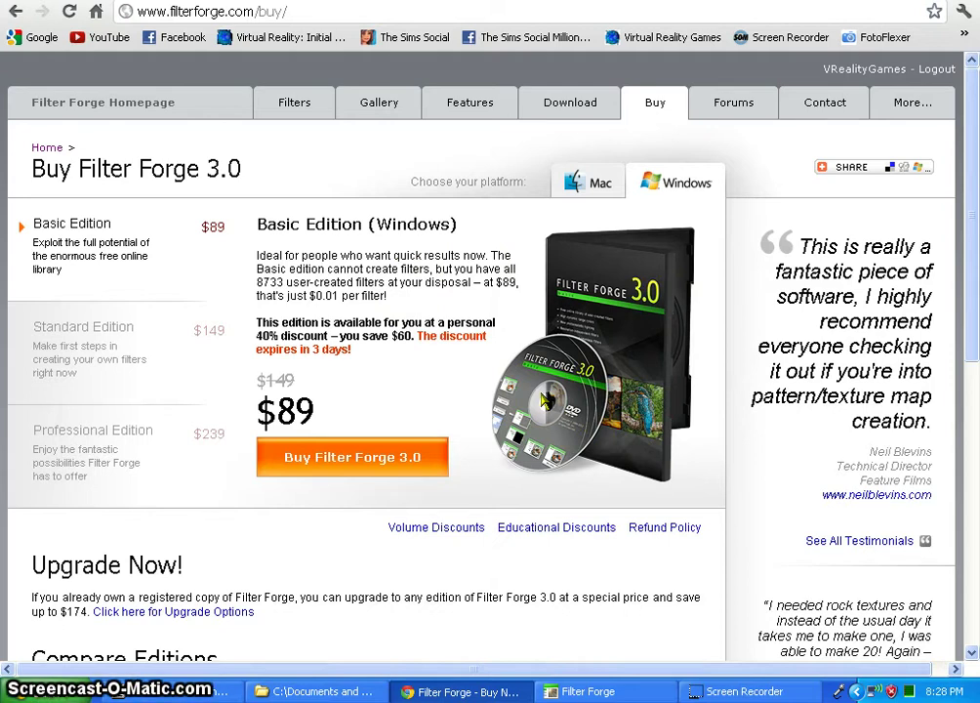
Reselect the brick wall filter and try the bright red and dark multicoloured brick presets
{"action": "left_click", "coordinate": [619, 693]}
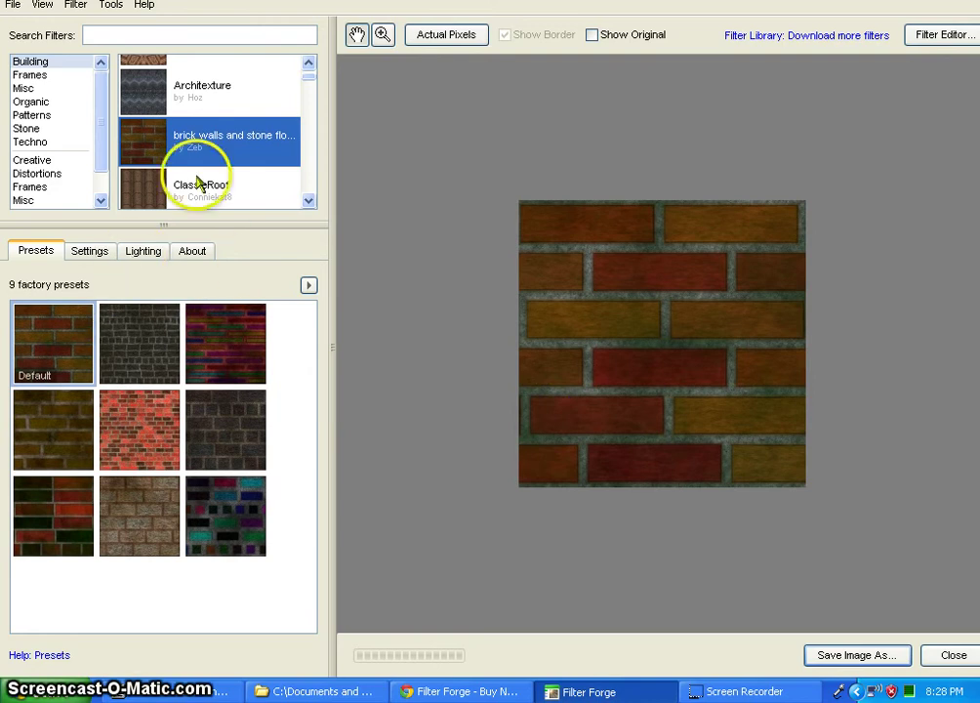
{"action": "left_click", "coordinate": [154, 142]}
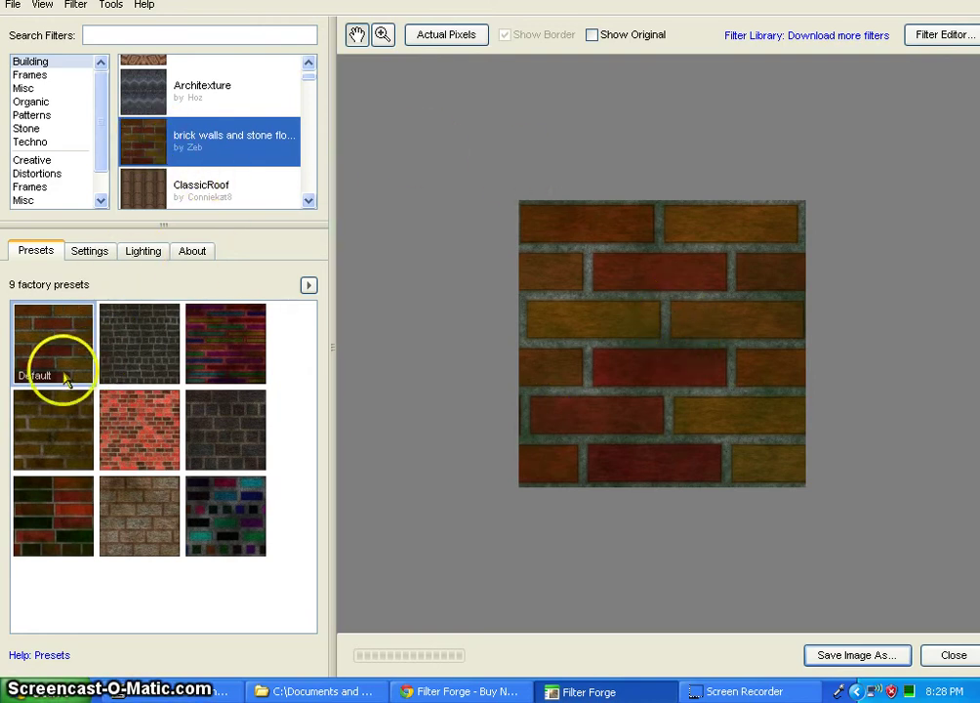
{"action": "left_click", "coordinate": [146, 427]}
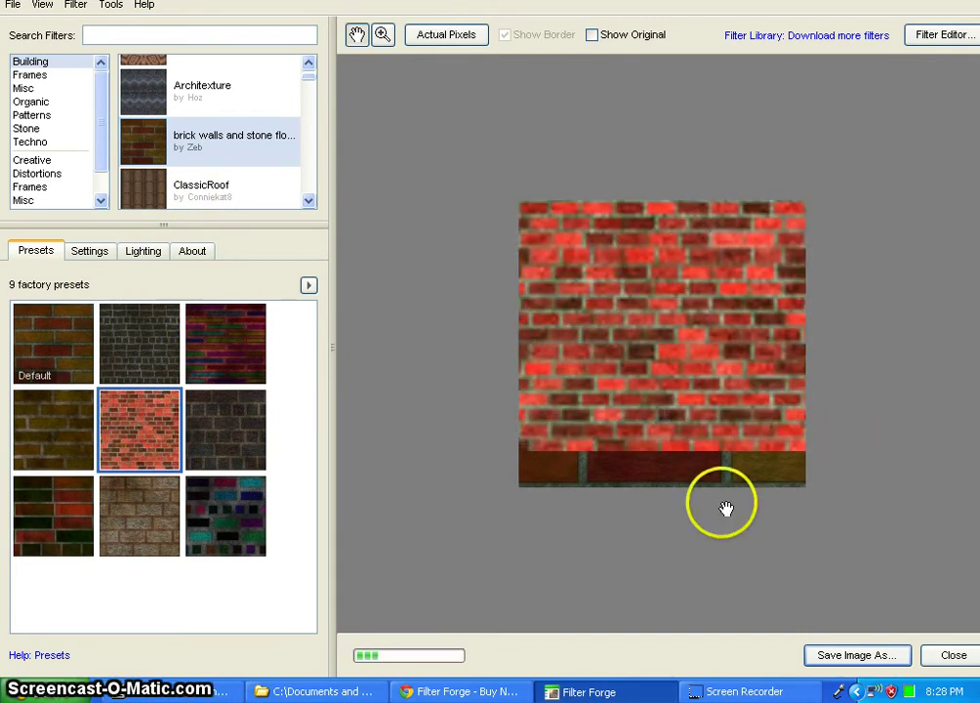
{"action": "left_click", "coordinate": [232, 520]}
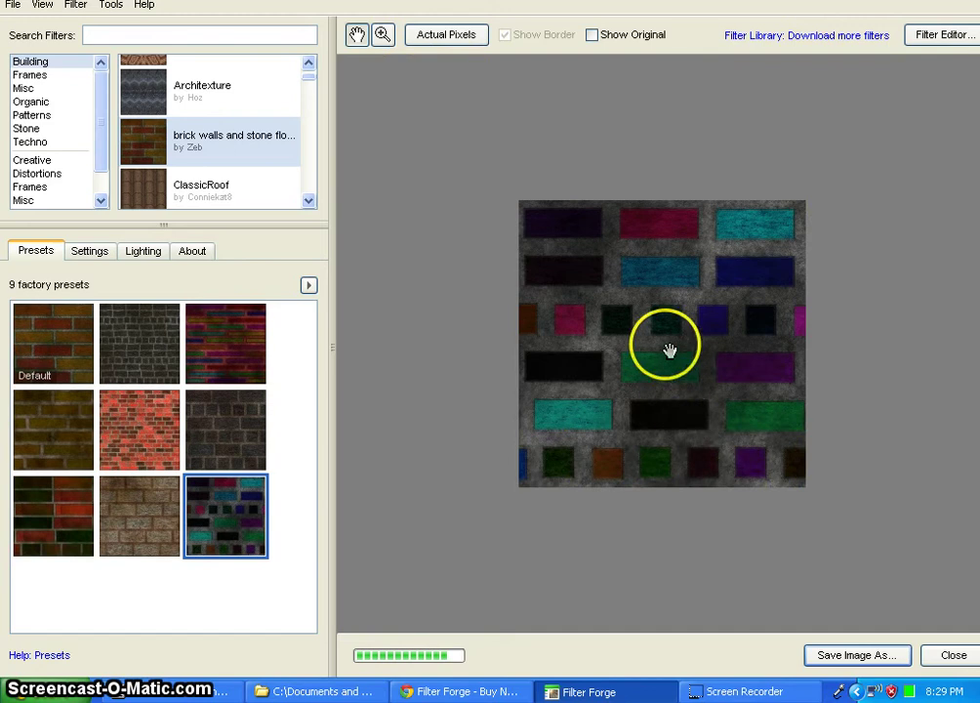
Cancel the Save Image As dialog and return the bricks to the Default preset
{"action": "left_click", "coordinate": [855, 654]}
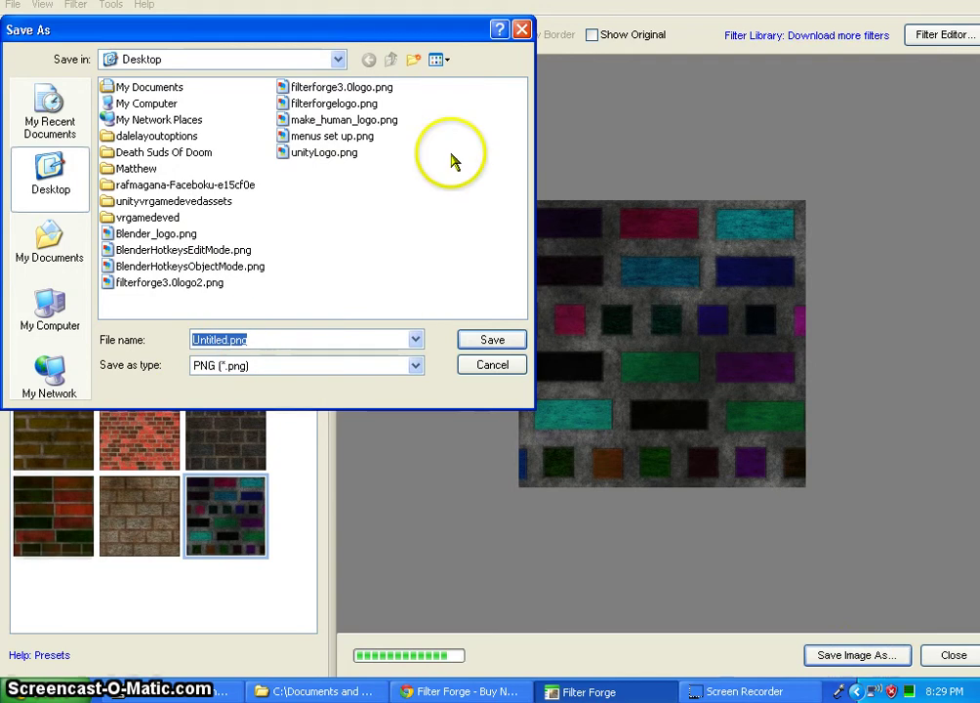
{"action": "left_click", "coordinate": [522, 32]}
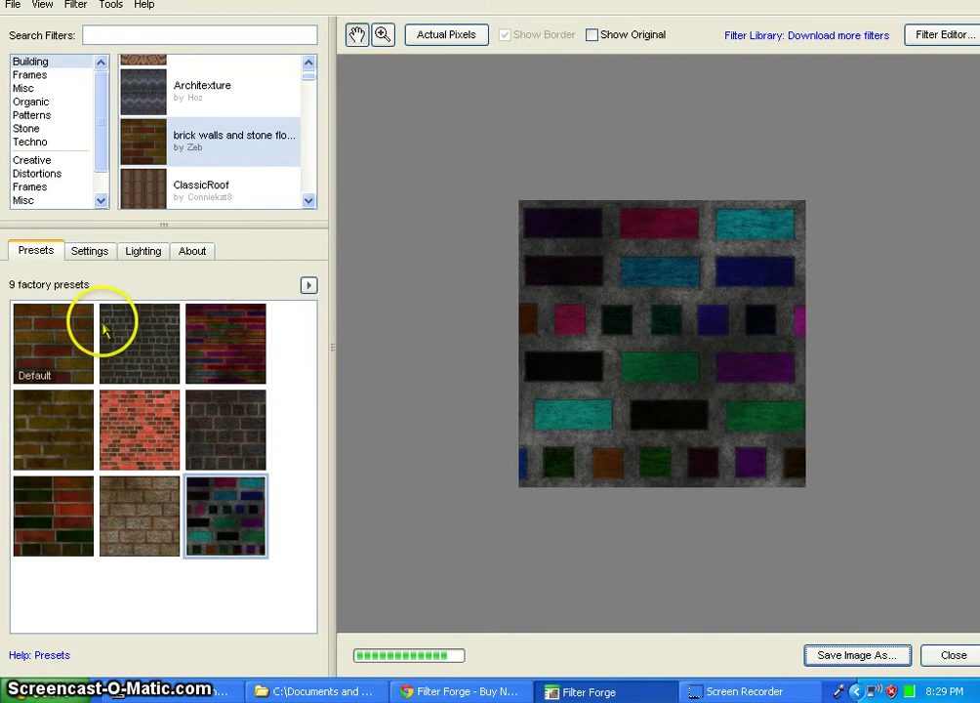
{"action": "left_click", "coordinate": [72, 345]}
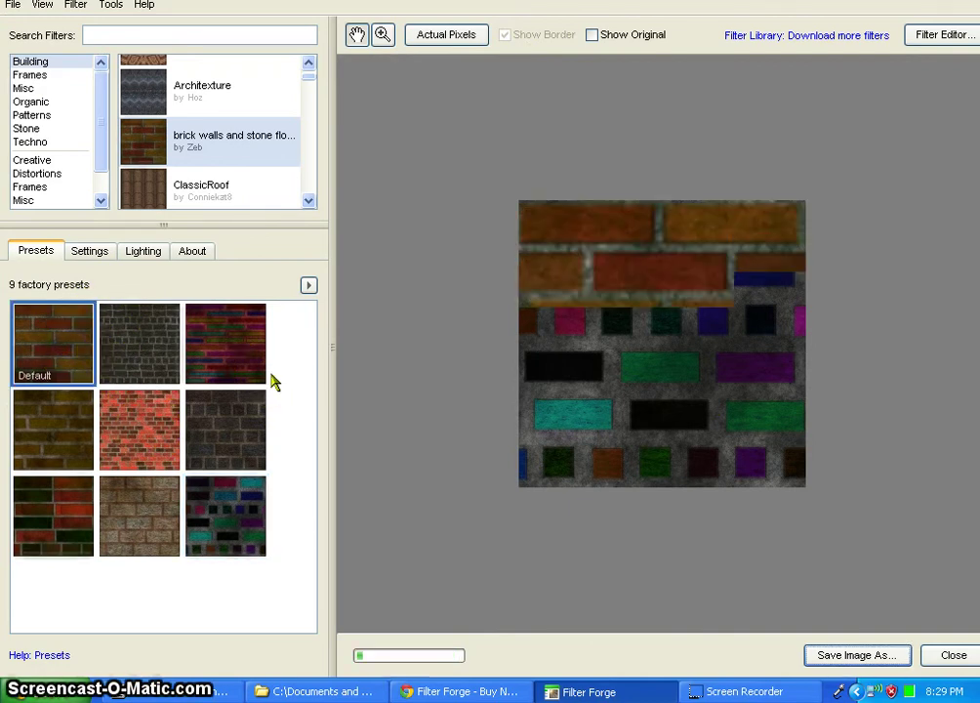
Set Brick amount to 2, enable Seamless Tiling, and raise Brick color randomness to 14
{"action": "left_click", "coordinate": [93, 252]}
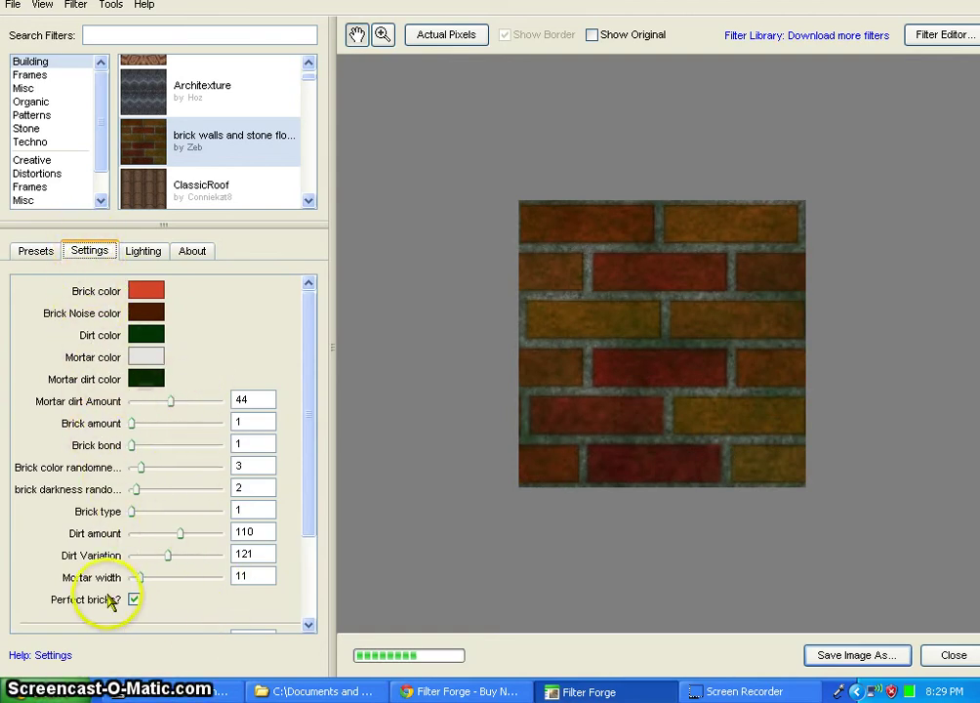
{"action": "left_click_drag", "start_coordinate": [316, 406], "coordinate": [310, 429]}
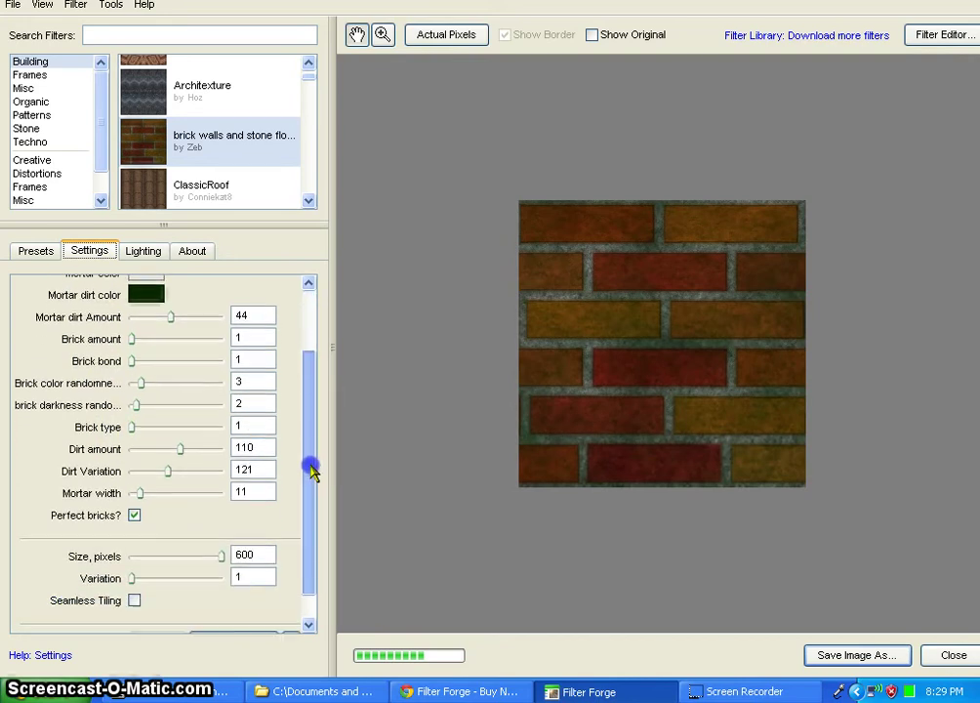
{"action": "mouse_move", "coordinate": [311, 472]}
{"action": "left_mouse_down"}
{"action": "mouse_move", "coordinate": [312, 464]}
{"action": "mouse_move", "coordinate": [316, 488]}
{"action": "mouse_move", "coordinate": [319, 389]}
{"action": "mouse_move", "coordinate": [319, 481]}
{"action": "mouse_move", "coordinate": [319, 468]}
{"action": "left_mouse_up"}
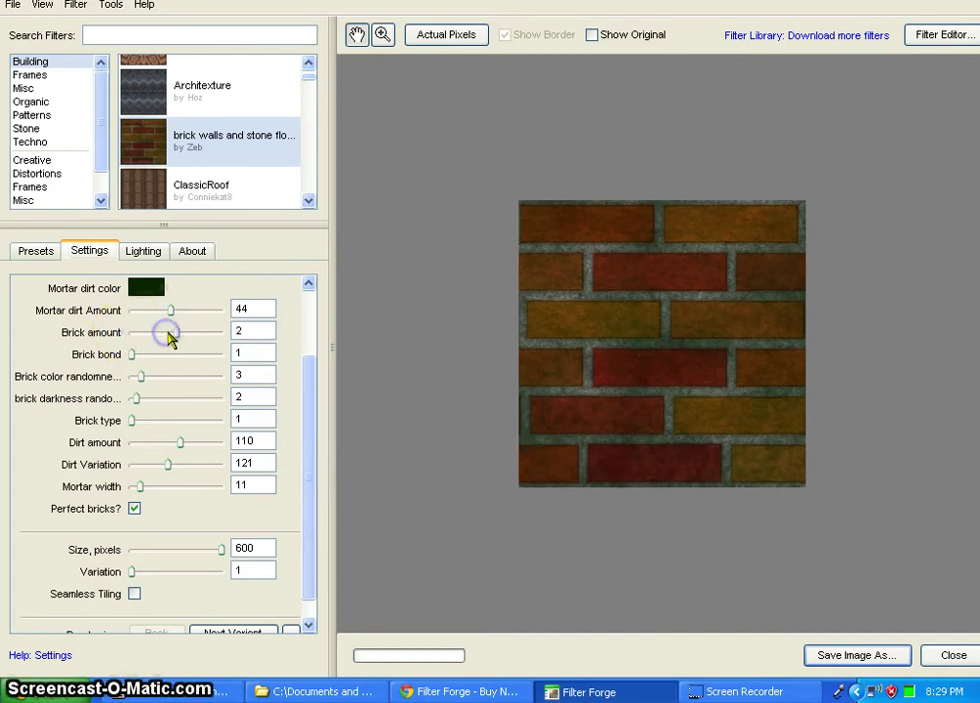
{"action": "left_click", "coordinate": [168, 334]}
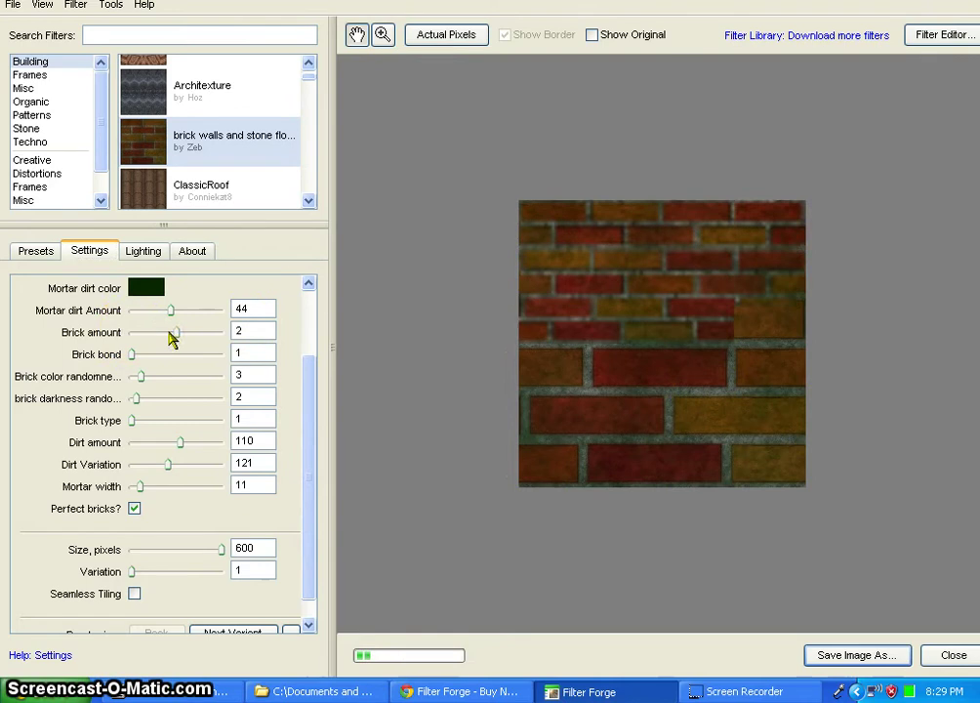
{"action": "left_click_drag", "start_coordinate": [635, 351], "coordinate": [635, 392]}
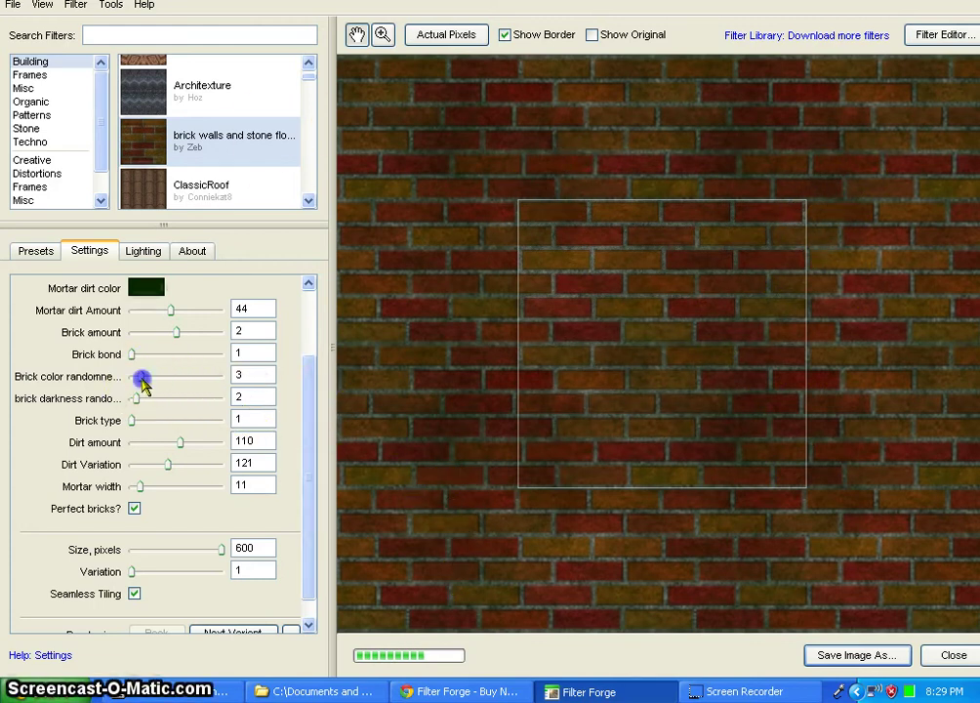
{"action": "left_click_drag", "start_coordinate": [143, 383], "coordinate": [213, 384]}
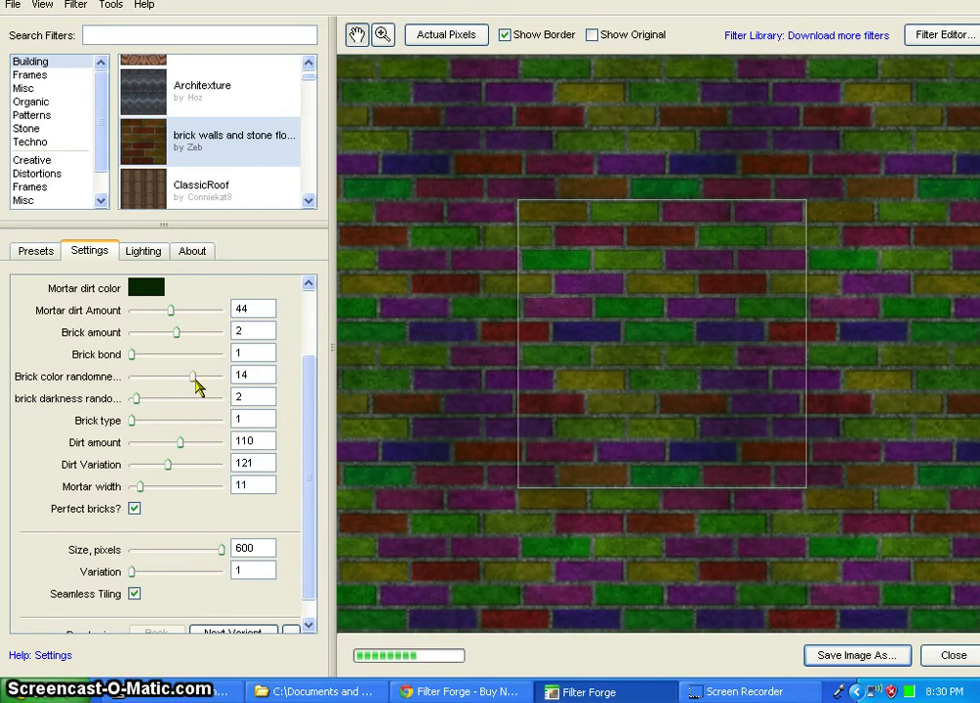
Browse past Parquet 2.0 and Old Fashion Ceiling Tiles 2 to select the Hut filter
{"action": "left_click", "coordinate": [154, 139]}
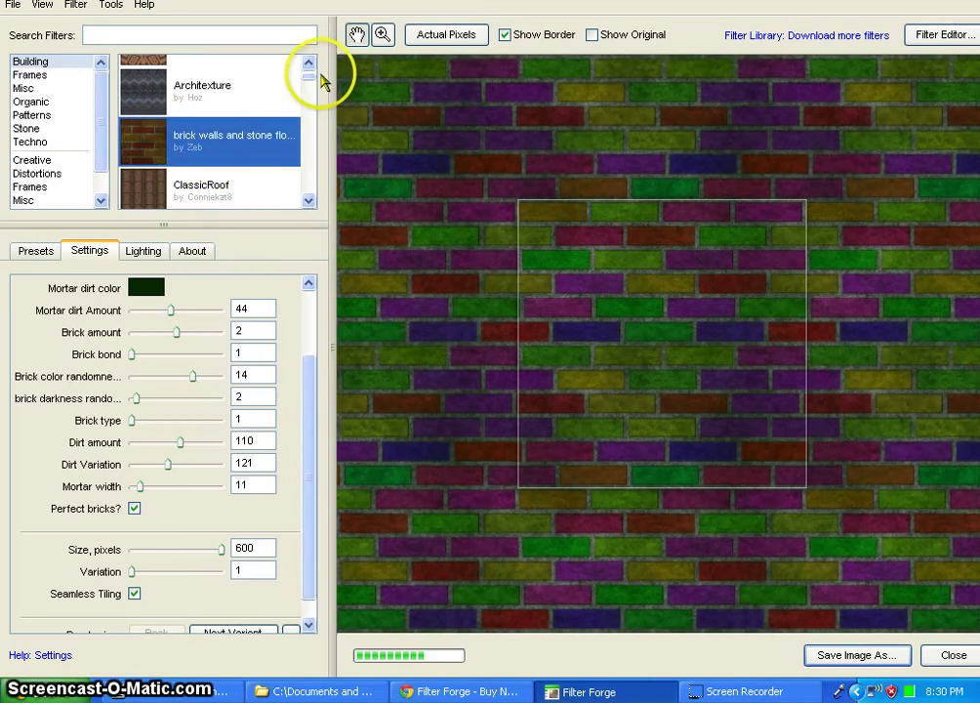
{"action": "left_click_drag", "start_coordinate": [312, 84], "coordinate": [311, 137]}
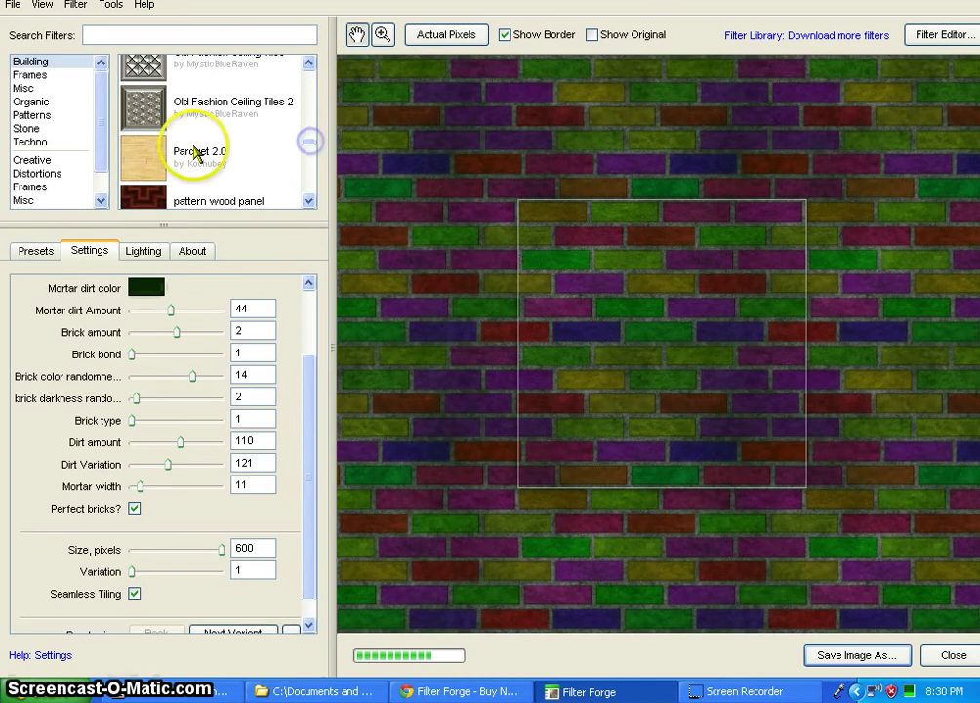
{"action": "left_click", "coordinate": [141, 166]}
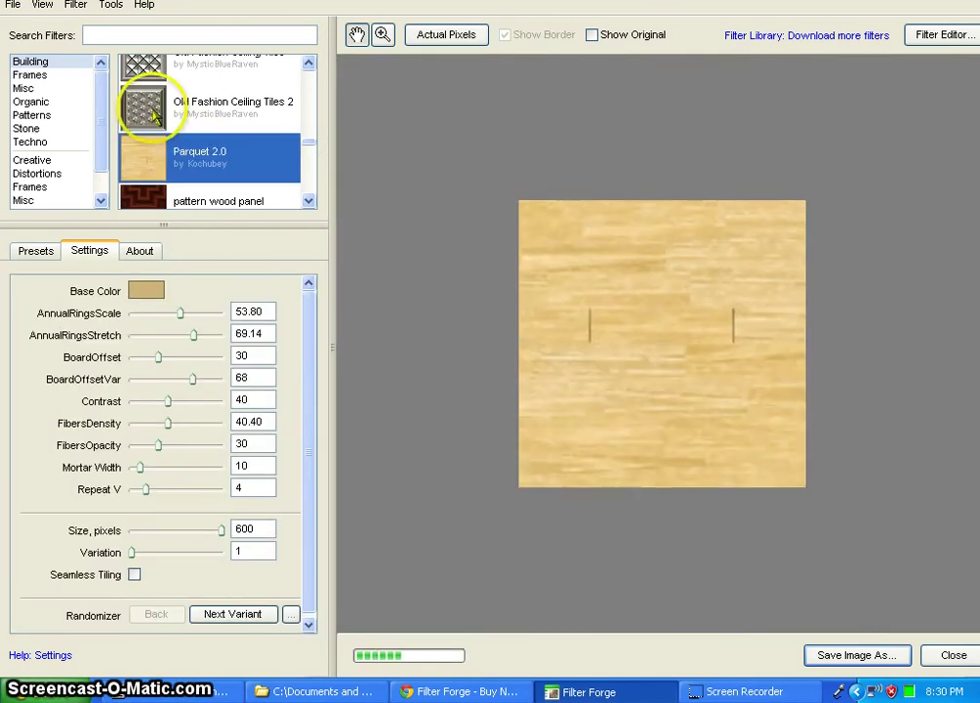
{"action": "left_click", "coordinate": [147, 102]}
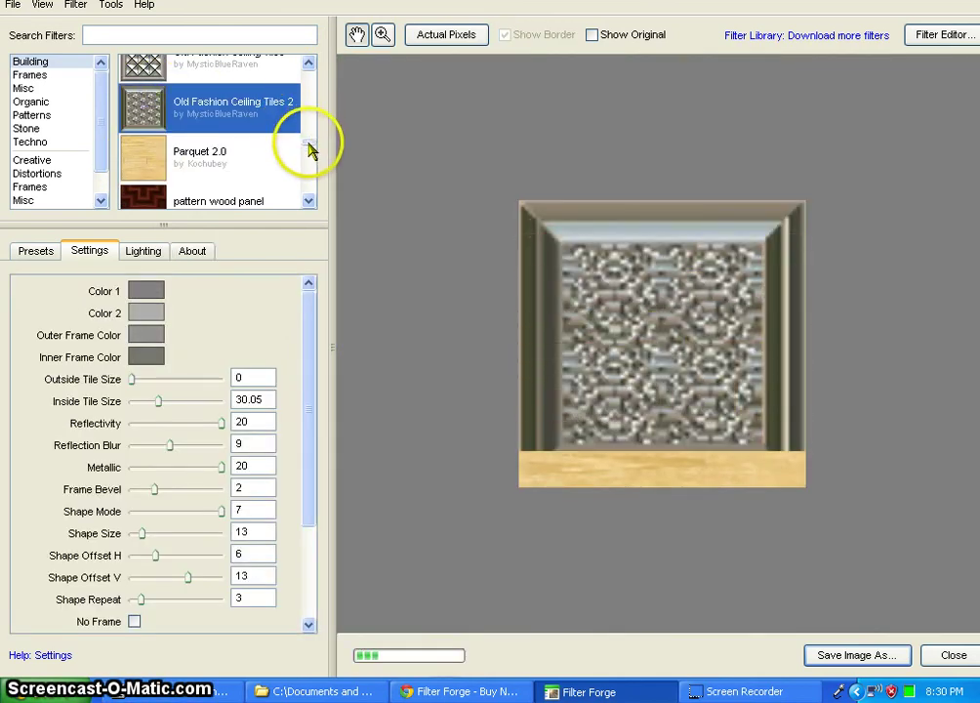
{"action": "left_click_drag", "start_coordinate": [310, 146], "coordinate": [308, 125]}
{"action": "left_click", "coordinate": [149, 119]}
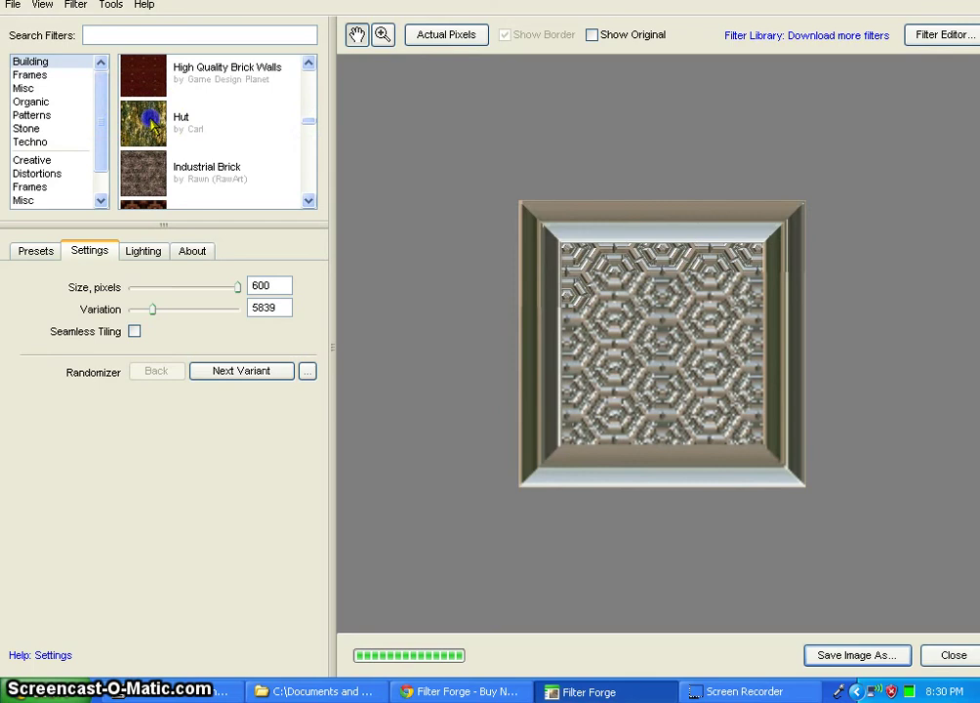
{"action": "left_click", "coordinate": [152, 124]}
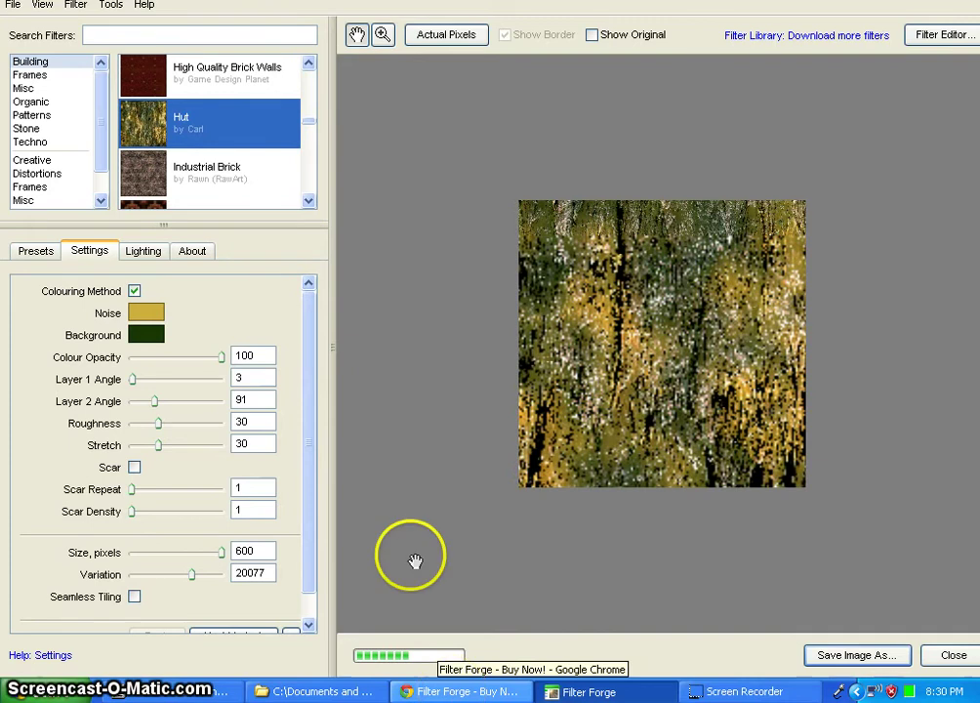
Open the website's Filters page, look at the category view, then return to the featured filters overview
{"action": "left_click", "coordinate": [453, 691]}
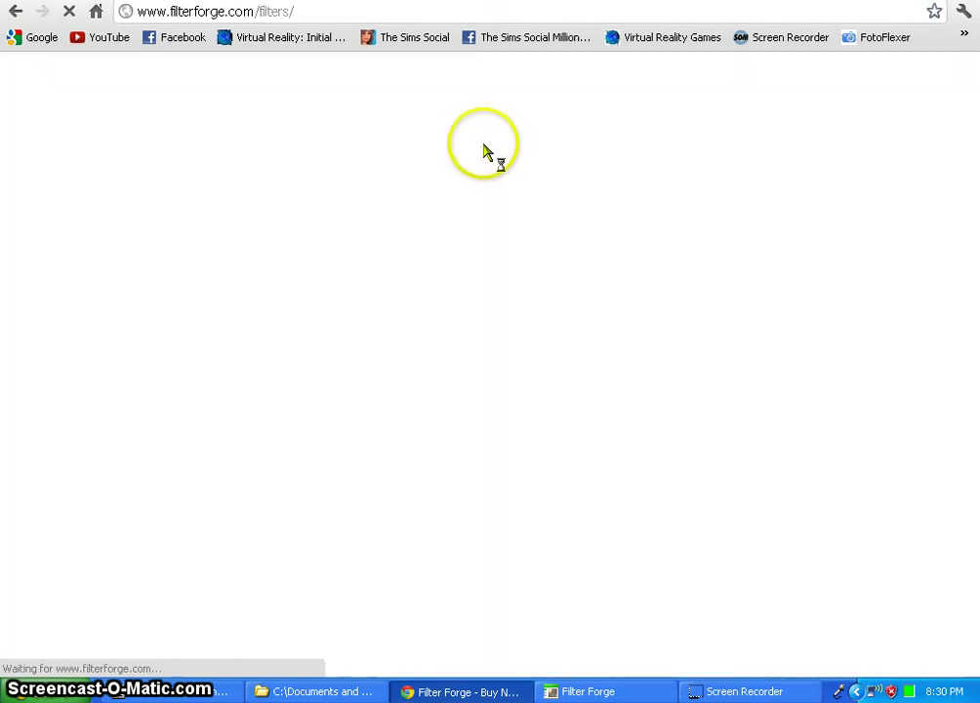
{"action": "scroll", "coordinate": [515, 181], "scroll_direction": "down", "scroll_amount": 4}
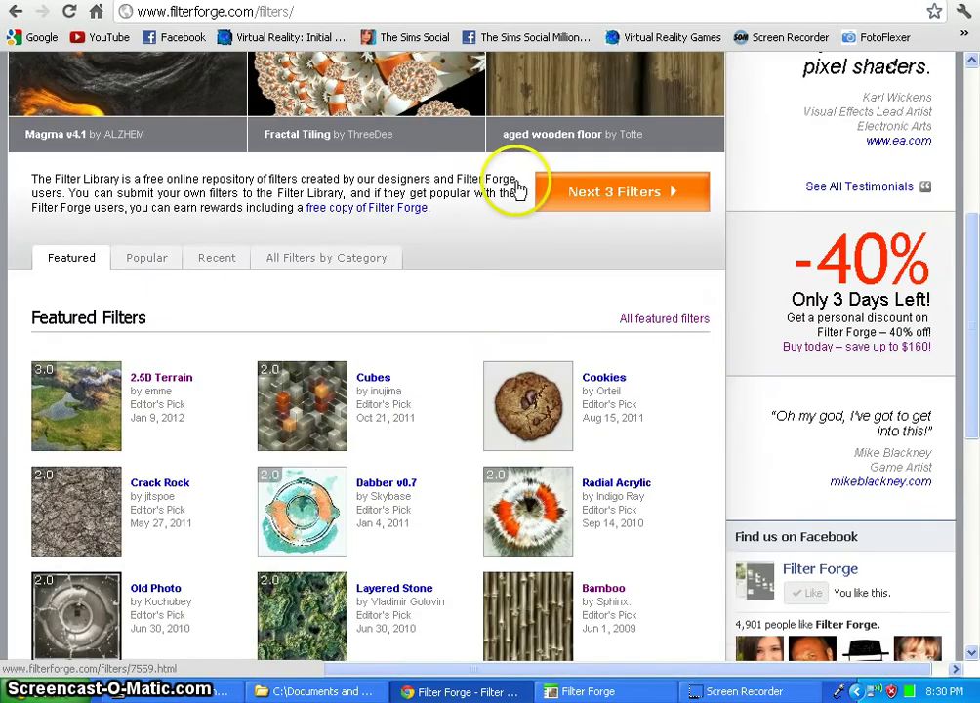
{"action": "scroll", "coordinate": [517, 191], "scroll_direction": "down", "scroll_amount": 3}
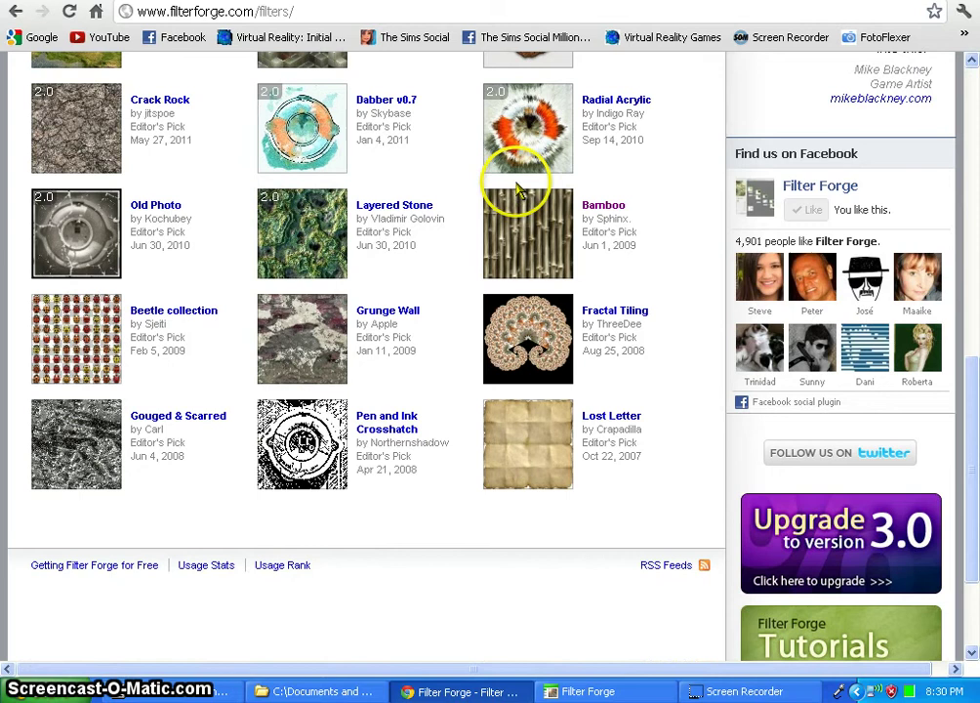
{"action": "scroll", "coordinate": [517, 190], "scroll_direction": "up", "scroll_amount": 2}
{"action": "scroll", "coordinate": [520, 190], "scroll_direction": "up", "scroll_amount": 1}
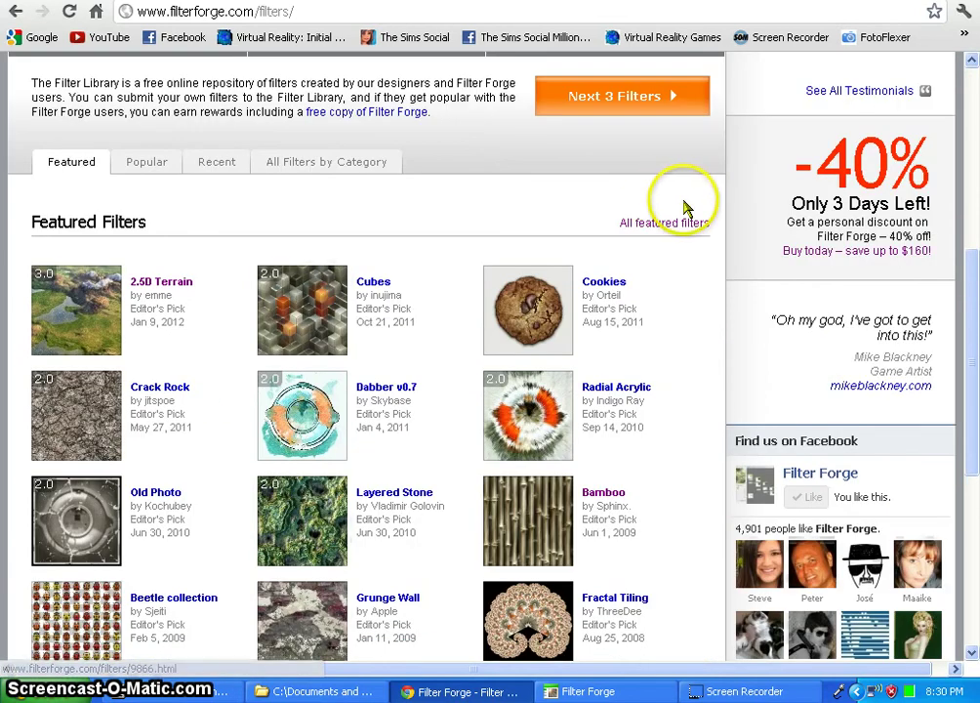
{"action": "left_click", "coordinate": [678, 223]}
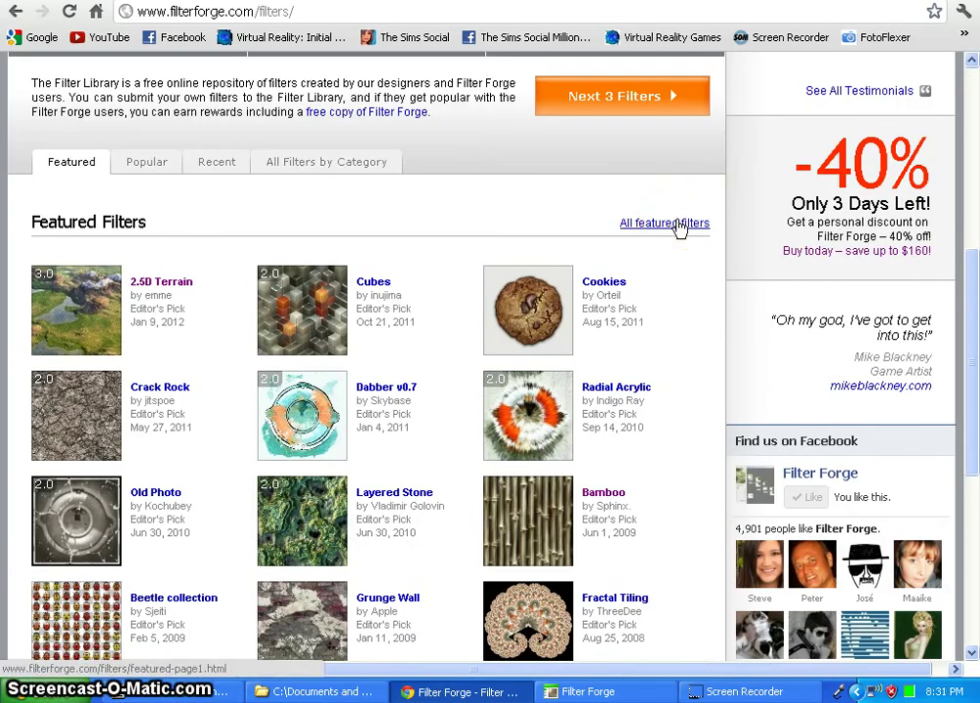
{"action": "left_click", "coordinate": [331, 164]}
{"action": "scroll", "coordinate": [530, 197], "scroll_direction": "down", "scroll_amount": 2}
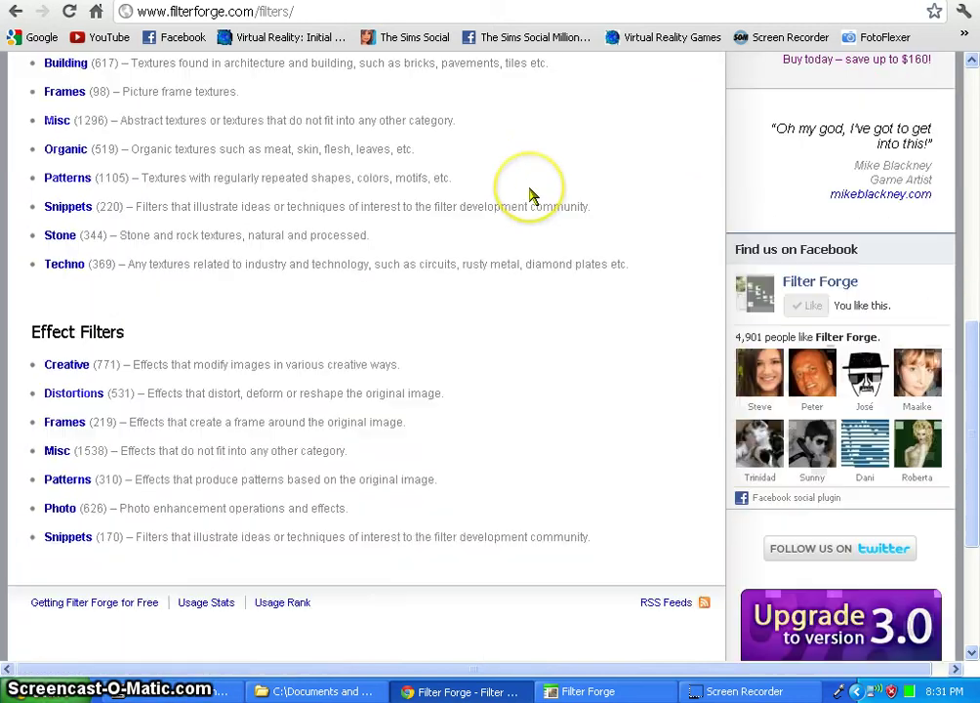
{"action": "scroll", "coordinate": [532, 196], "scroll_direction": "up", "scroll_amount": 1}
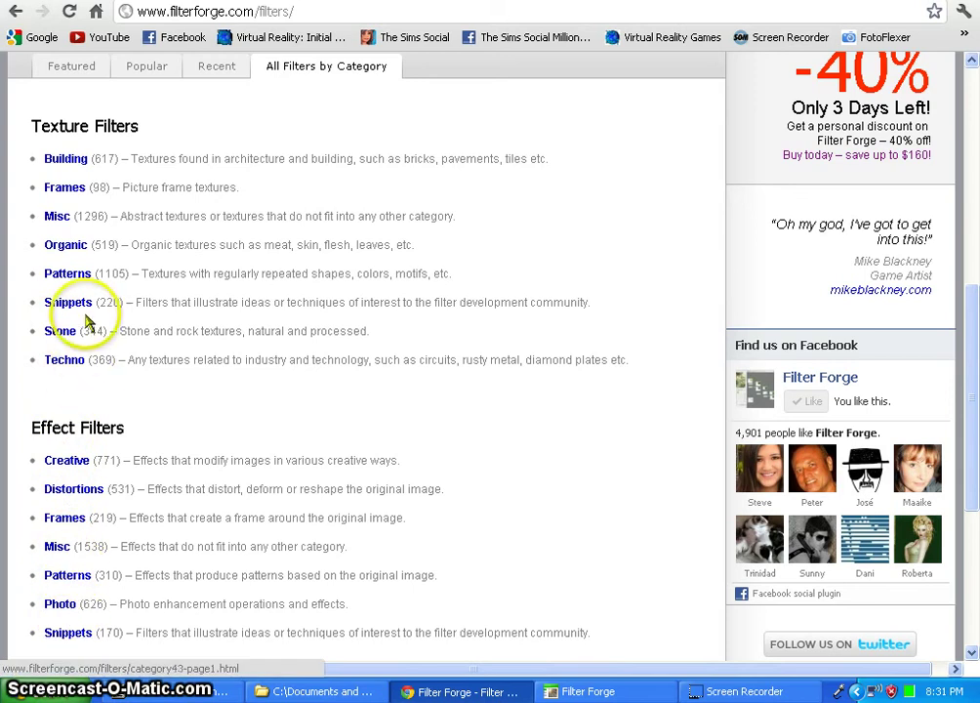
{"action": "scroll", "coordinate": [373, 266], "scroll_direction": "up", "scroll_amount": 2}
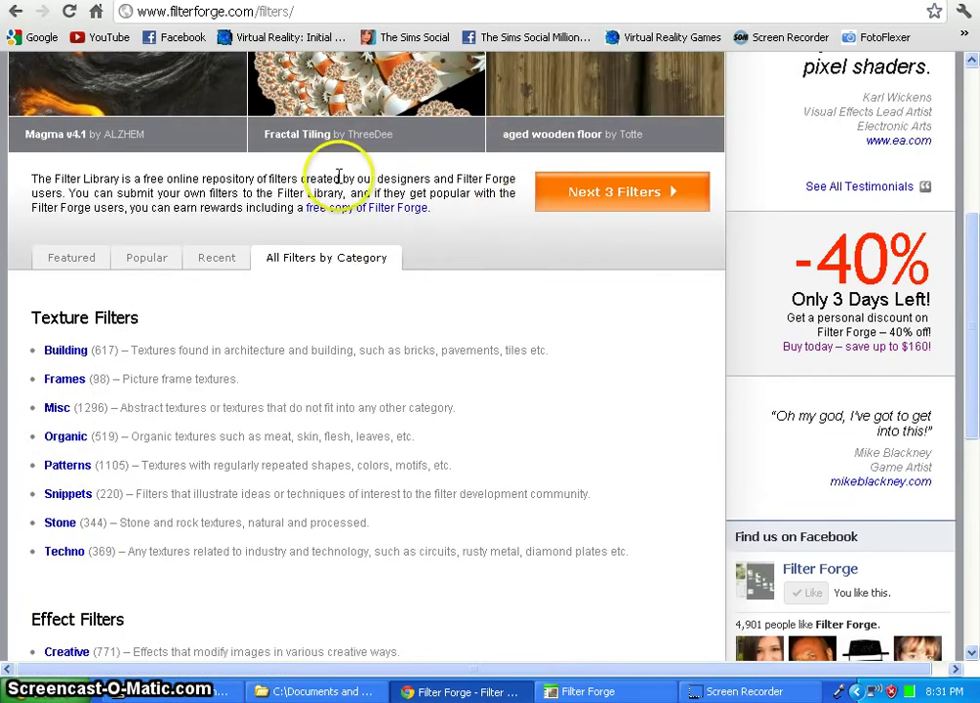
{"action": "left_click", "coordinate": [72, 256]}
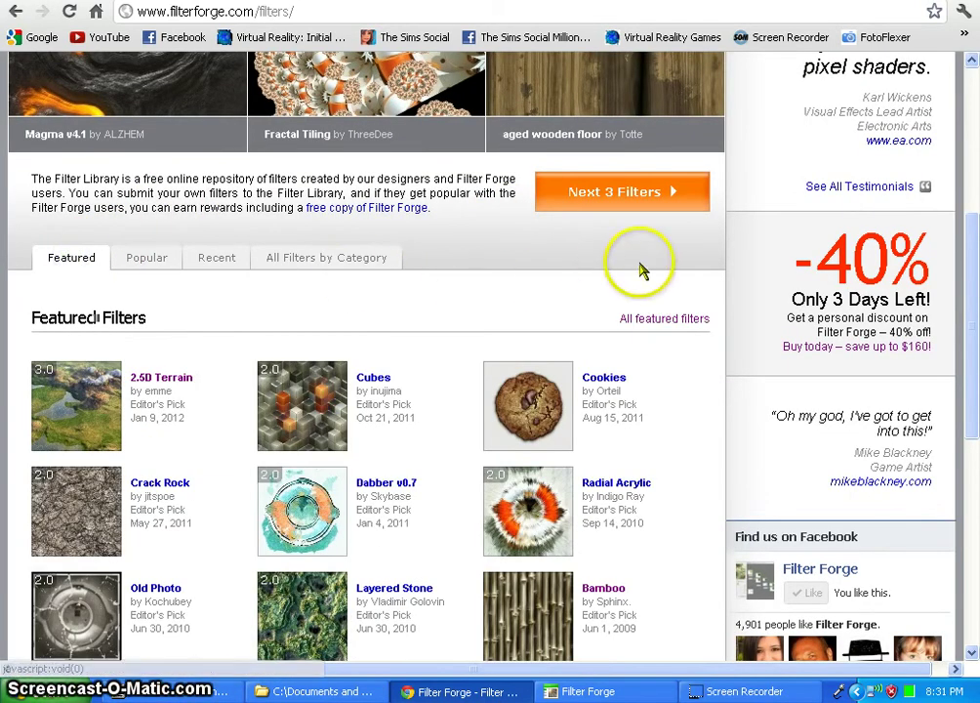
Open the full list of featured filters and scroll through the entries
{"action": "left_click", "coordinate": [674, 325]}
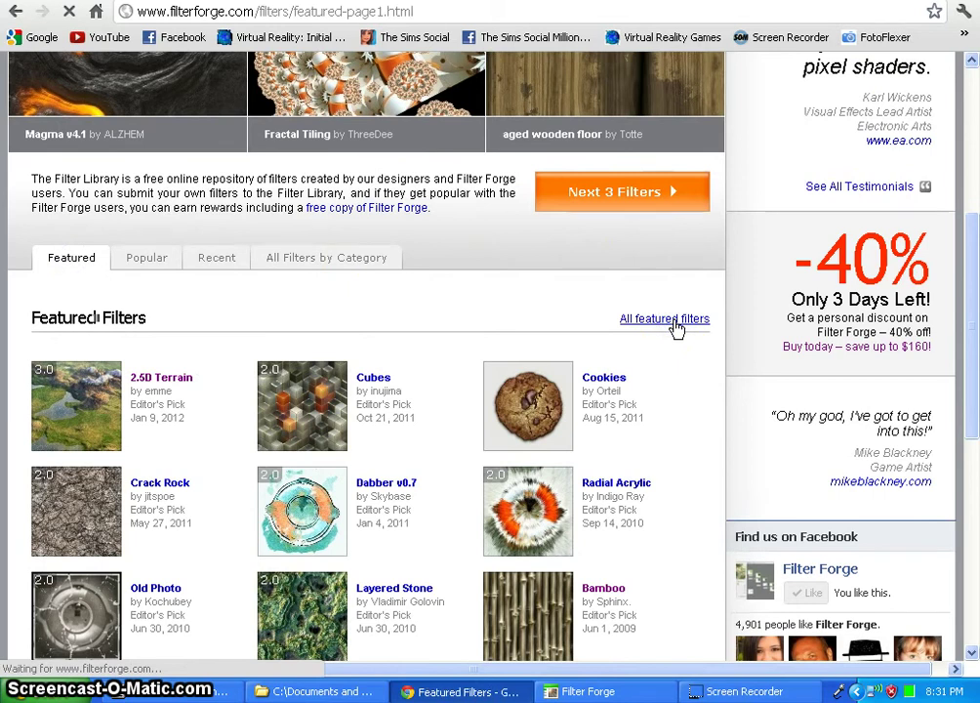
{"action": "scroll", "coordinate": [532, 267], "scroll_direction": "down", "scroll_amount": 2}
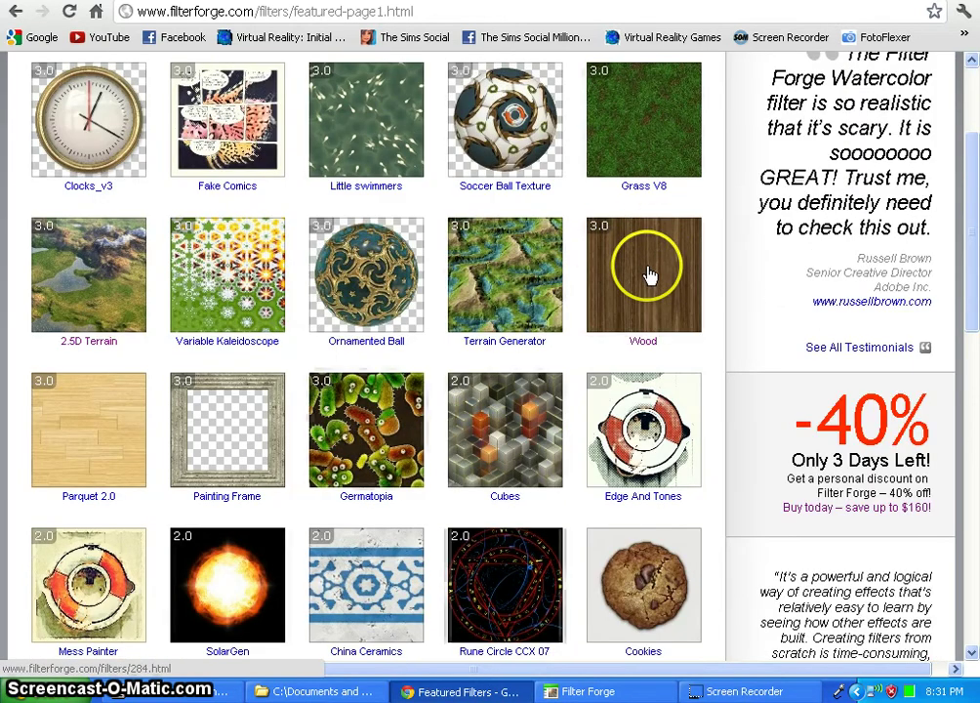
{"action": "scroll", "coordinate": [433, 354], "scroll_direction": "down", "scroll_amount": 2}
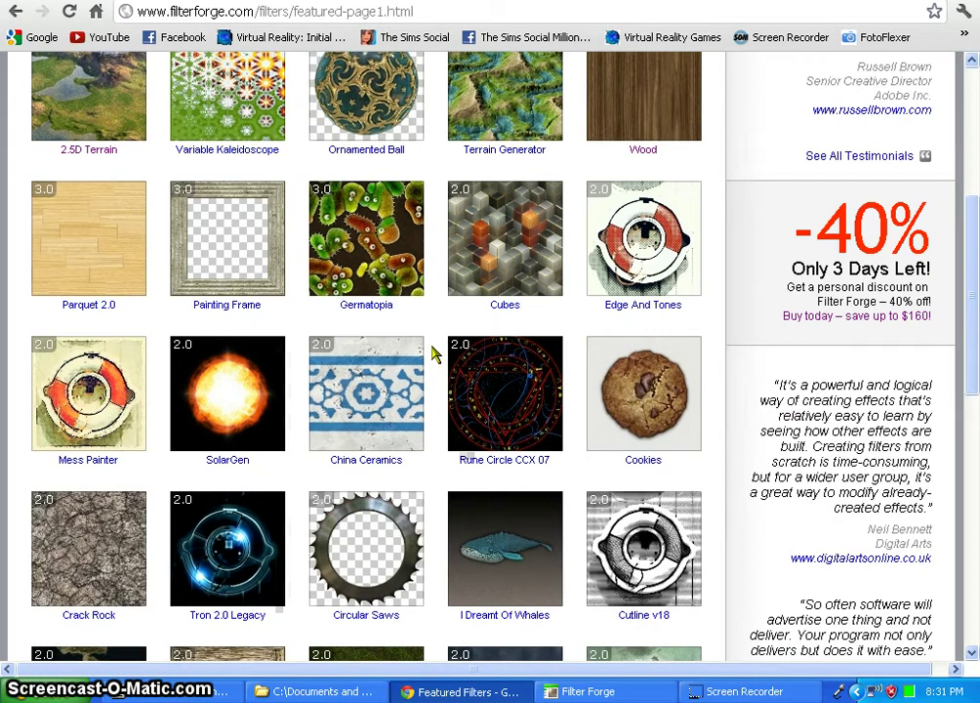
{"action": "scroll", "coordinate": [440, 336], "scroll_direction": "up", "scroll_amount": 2}
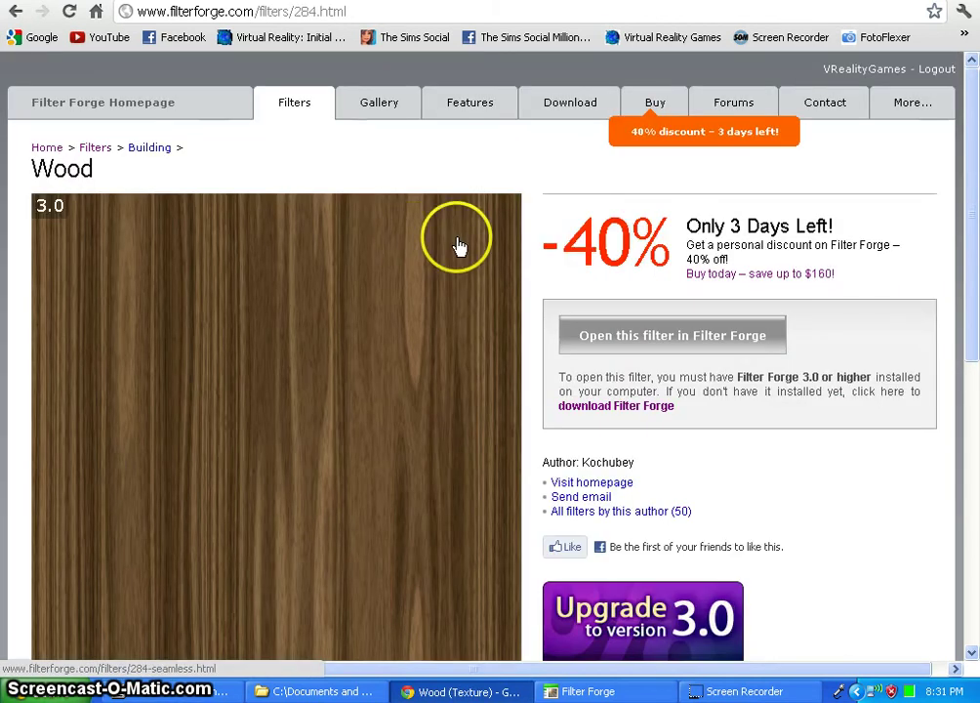
{"action": "scroll", "coordinate": [460, 247], "scroll_direction": "down", "scroll_amount": 3}
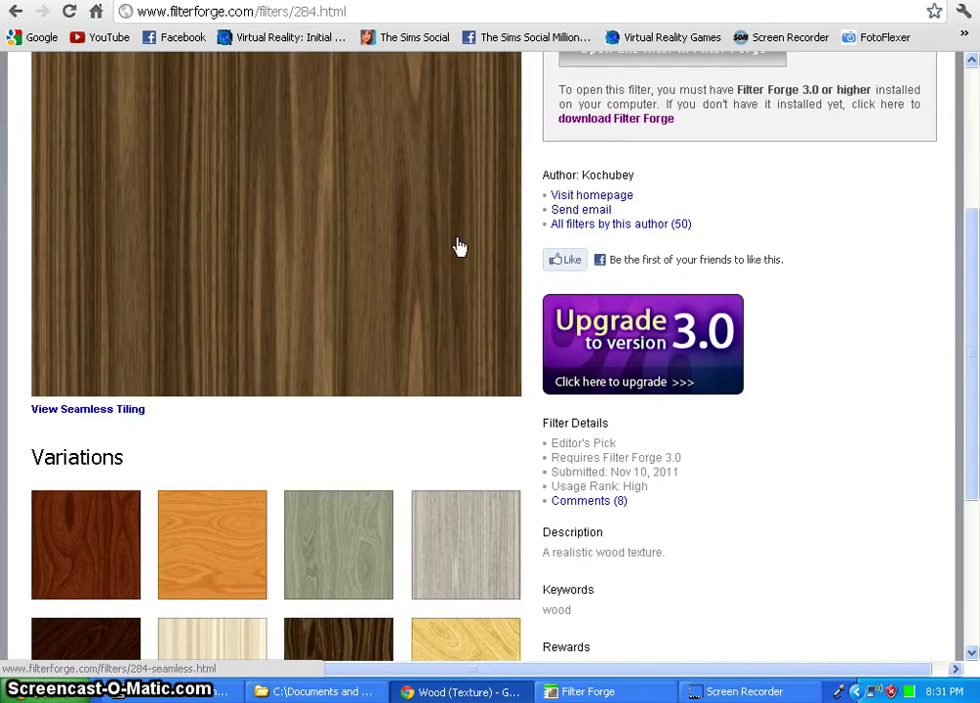
{"action": "scroll", "coordinate": [459, 247], "scroll_direction": "down", "scroll_amount": 2}
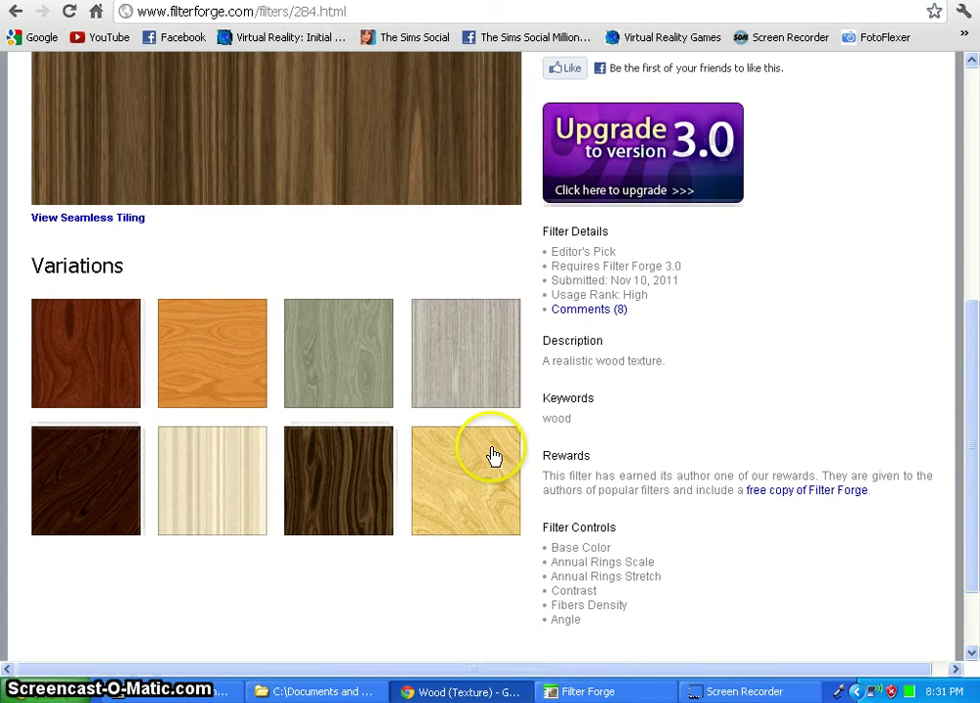
{"action": "scroll", "coordinate": [491, 464], "scroll_direction": "up", "scroll_amount": 5}
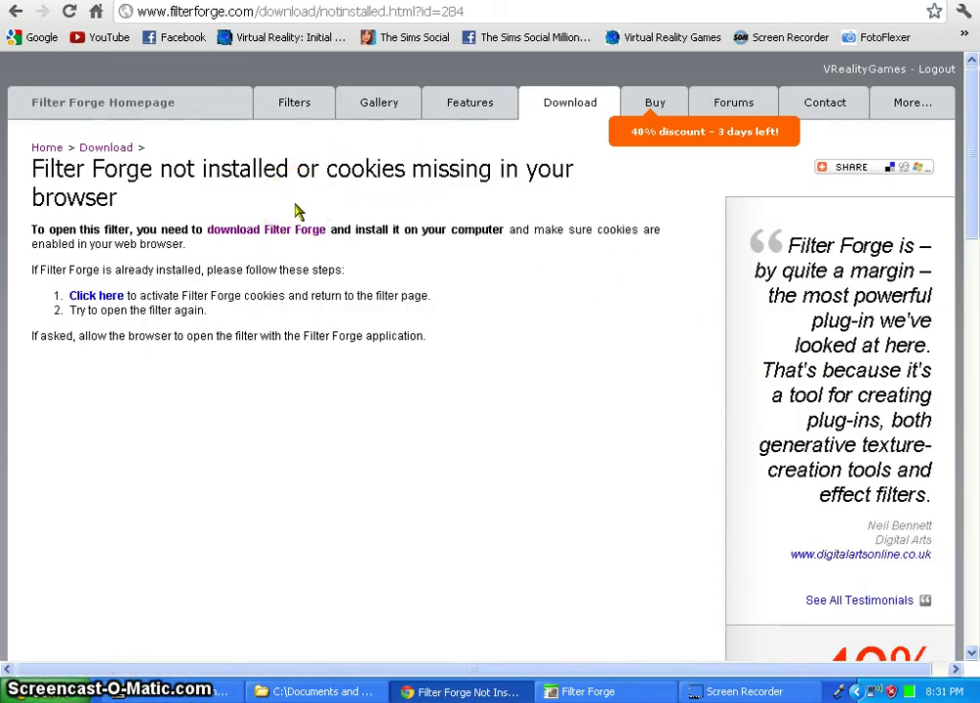
Activate the site's cookies and open the Wood filter in the Filter Forge application
{"action": "left_click", "coordinate": [104, 298]}
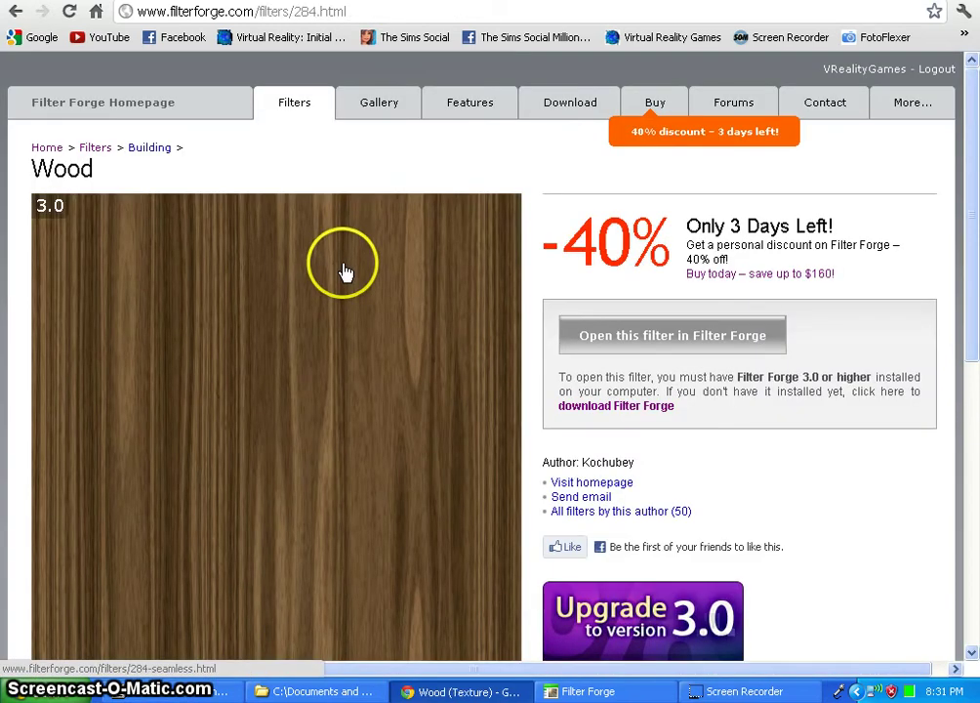
{"action": "left_click", "coordinate": [661, 339]}
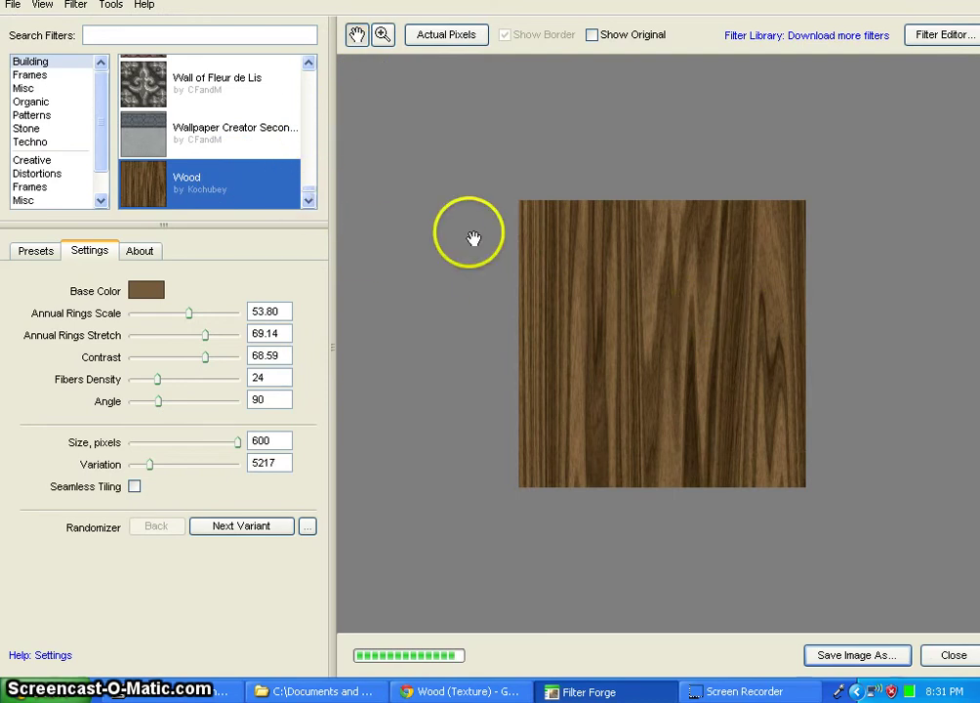
Try the light yellow wood preset, revert to Default, then set Annual Rings Stretch 31 and Contrast 83
{"action": "left_click", "coordinate": [35, 250]}
{"action": "left_click", "coordinate": [236, 525]}
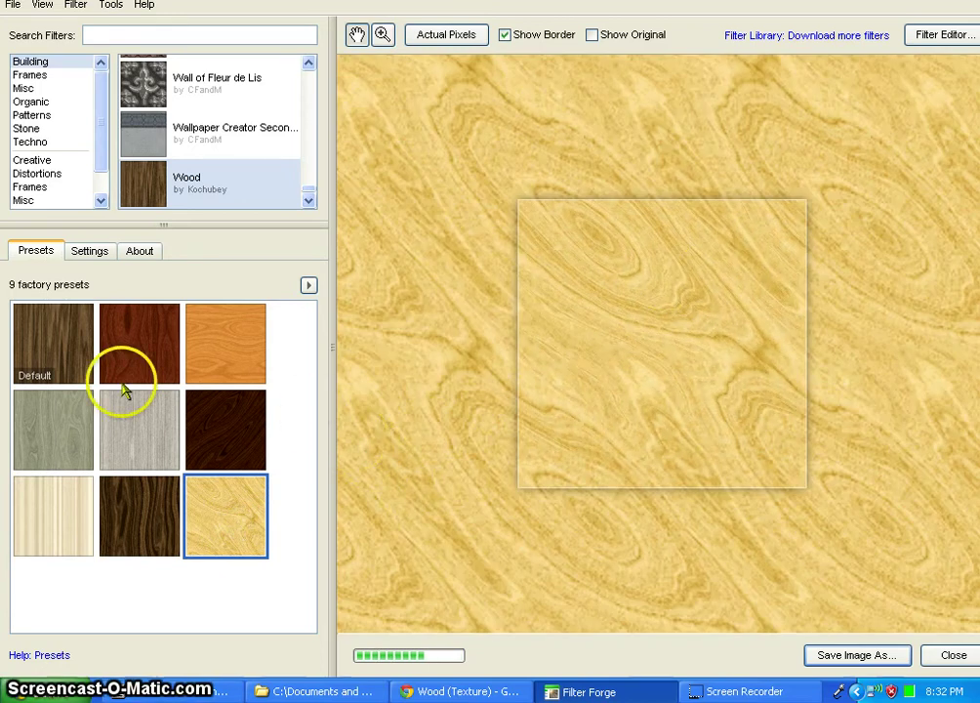
{"action": "left_click", "coordinate": [54, 340]}
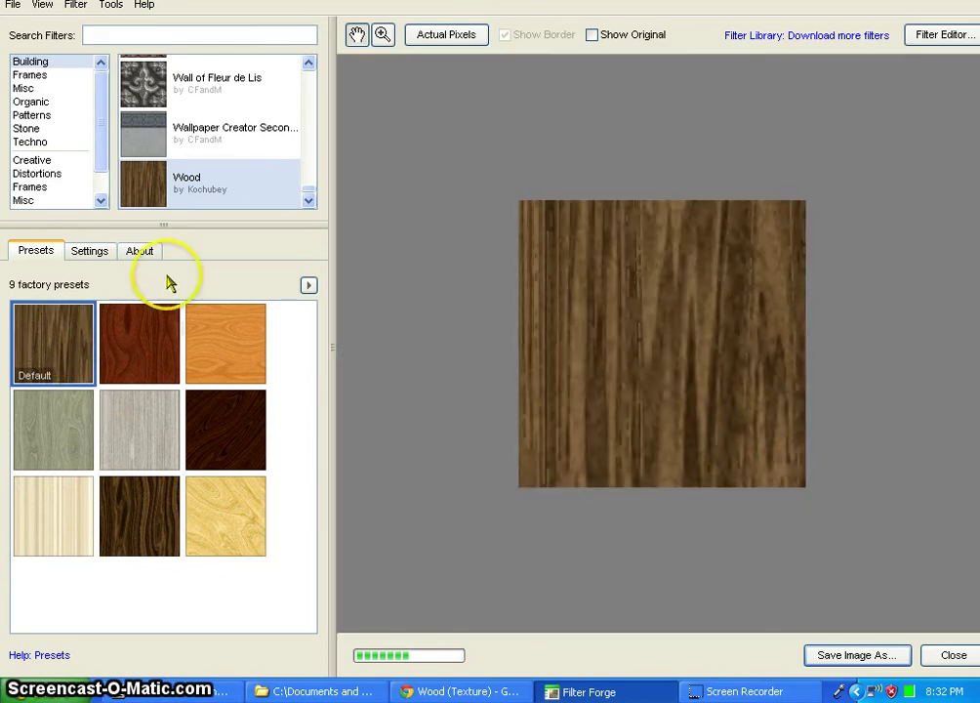
{"action": "left_click", "coordinate": [90, 253]}
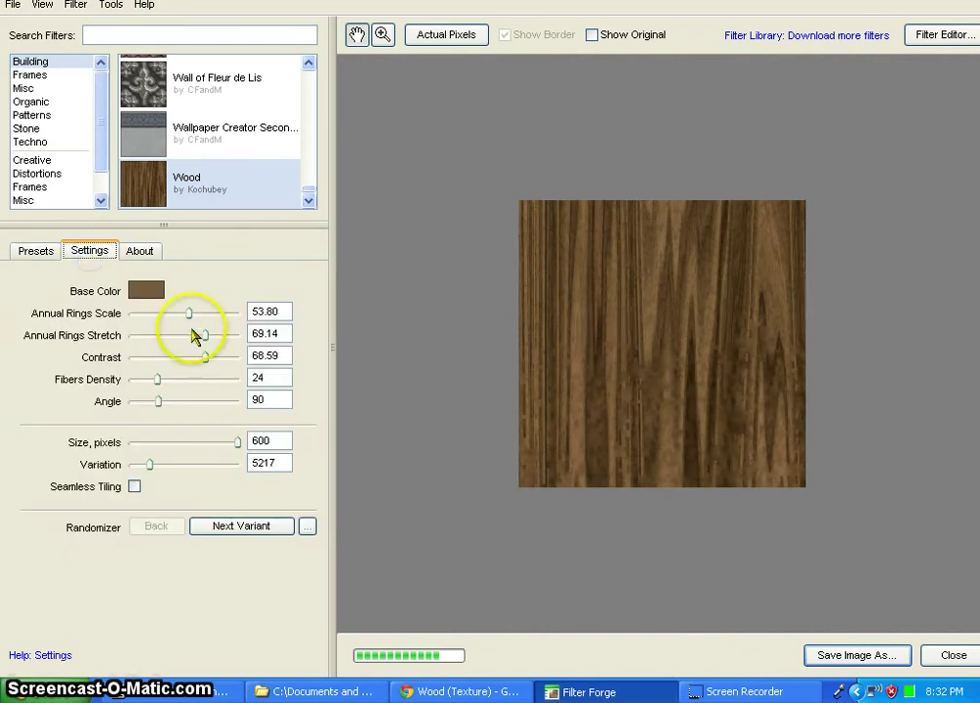
{"action": "left_click_drag", "start_coordinate": [206, 336], "coordinate": [219, 359]}
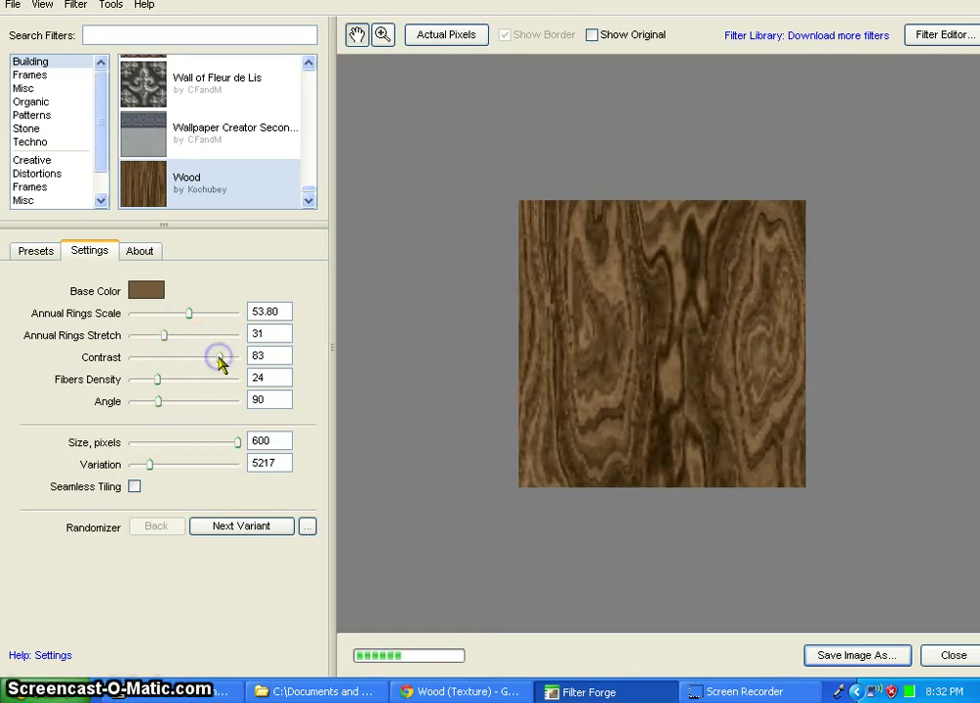
Enable Seamless Tiling, cancel Save Image As, then set Contrast 100 and Fibers Density 52
{"action": "left_click", "coordinate": [133, 487]}
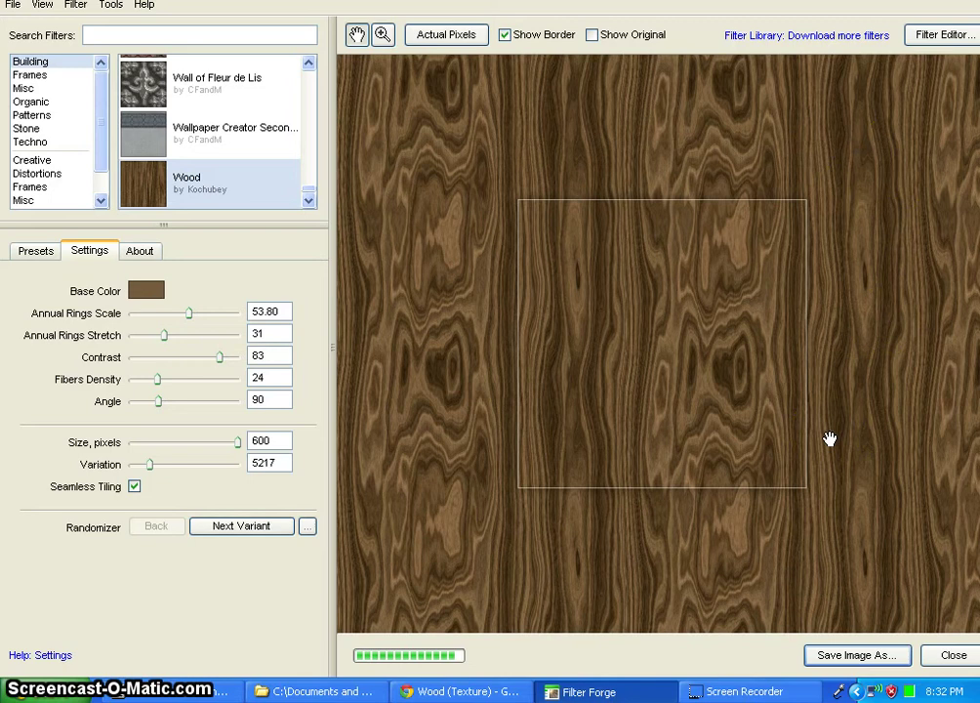
{"action": "left_click", "coordinate": [865, 627]}
{"action": "left_click", "coordinate": [873, 658]}
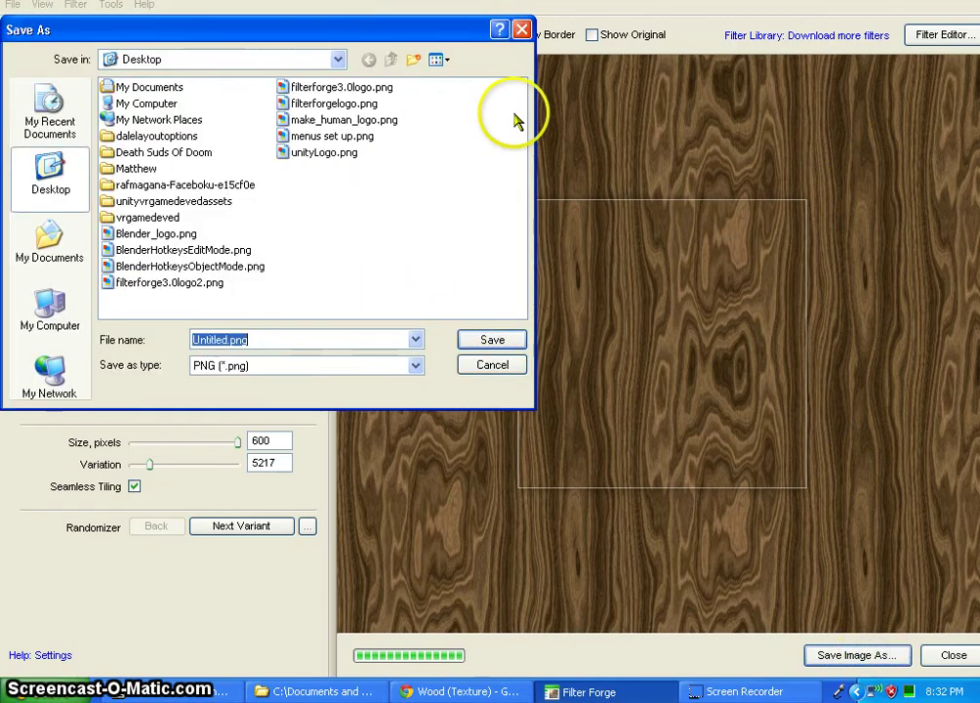
{"action": "left_click", "coordinate": [521, 29]}
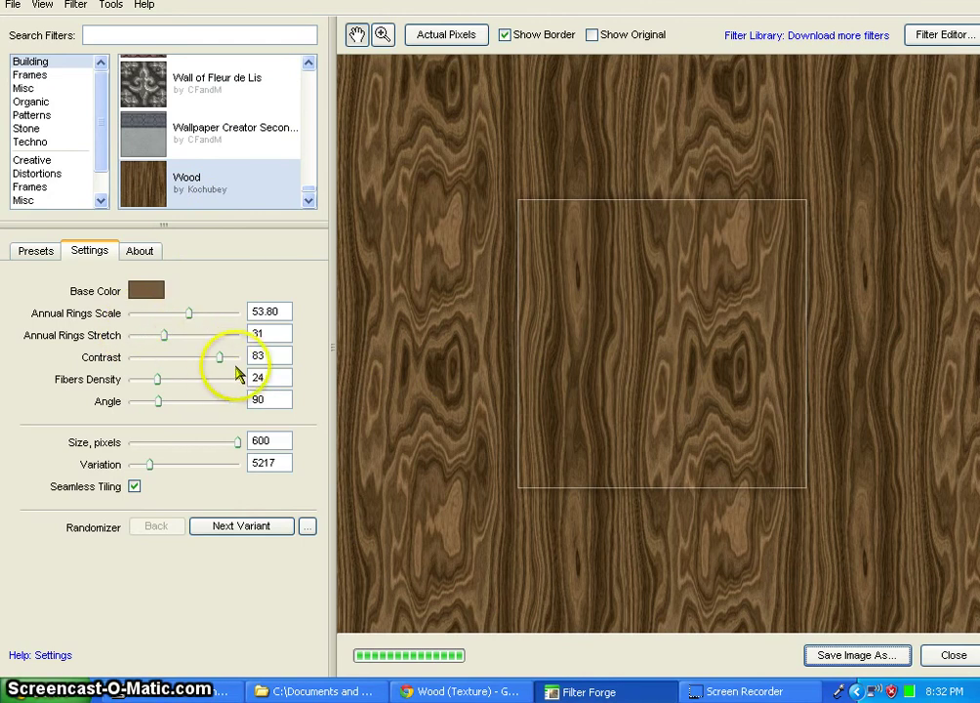
{"action": "left_click_drag", "start_coordinate": [220, 359], "coordinate": [273, 356]}
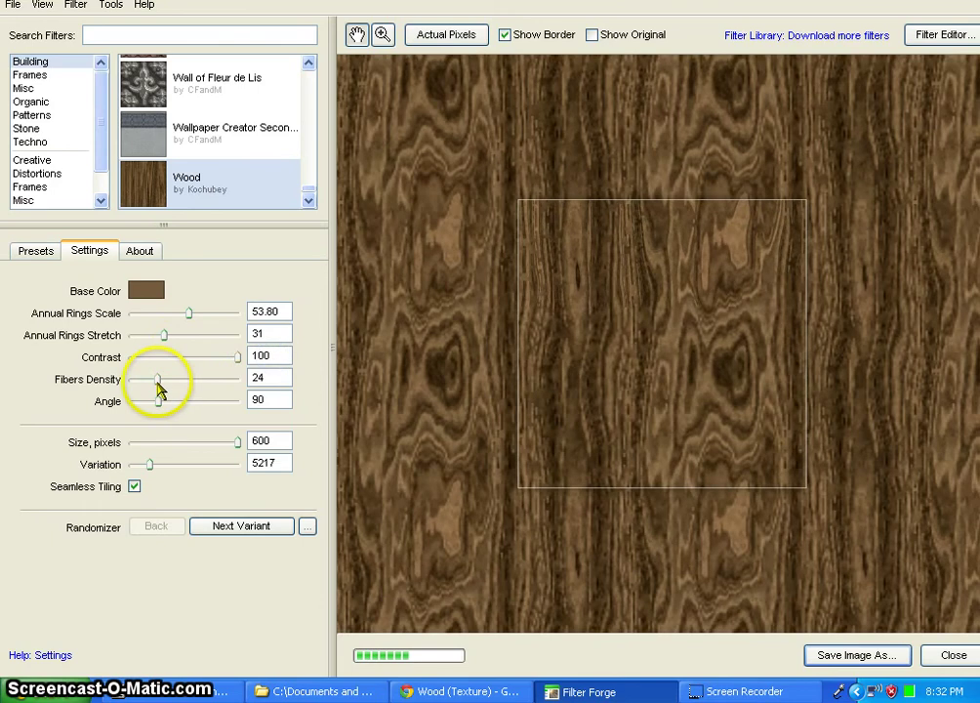
{"action": "left_click_drag", "start_coordinate": [158, 387], "coordinate": [188, 386]}
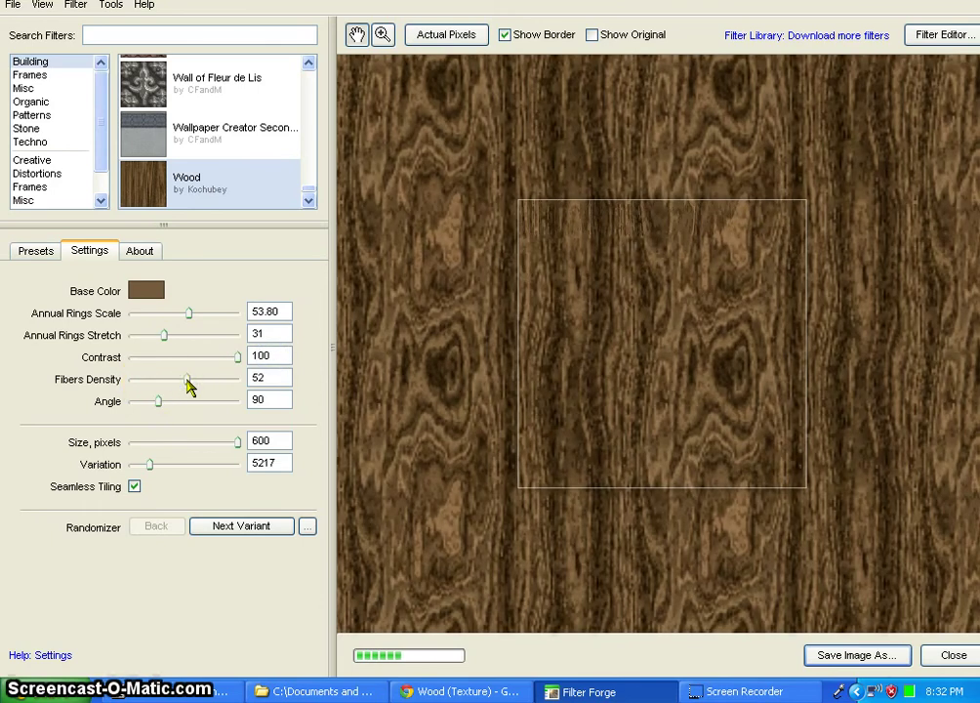
Load the Roof filter from the Building filter list
{"action": "scroll", "coordinate": [209, 172], "scroll_direction": "up", "scroll_amount": 3}
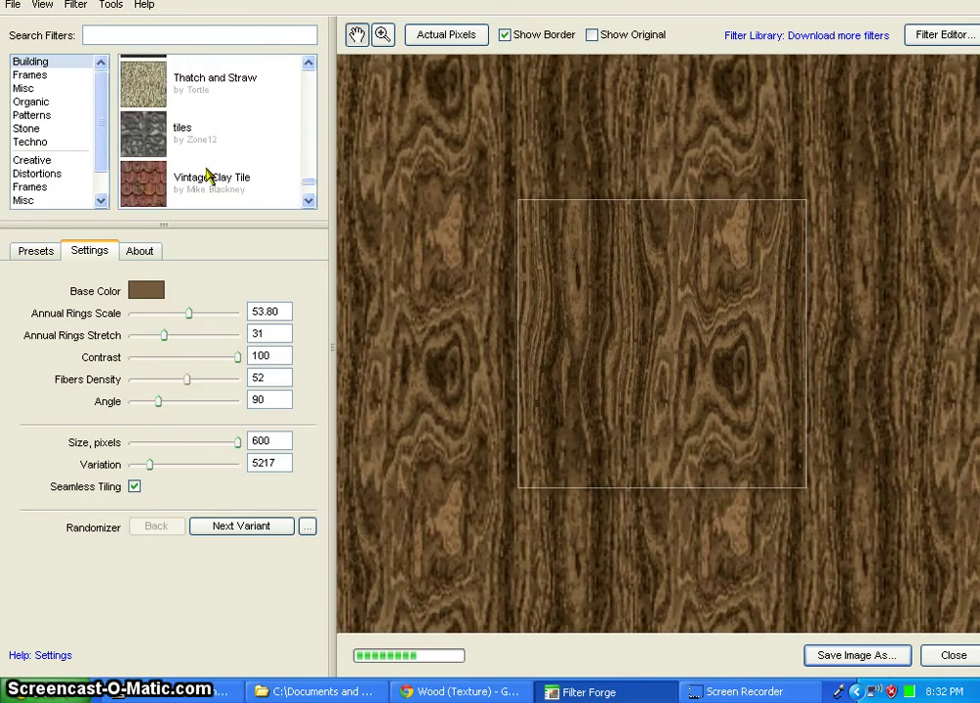
{"action": "scroll", "coordinate": [207, 174], "scroll_direction": "up", "scroll_amount": 5}
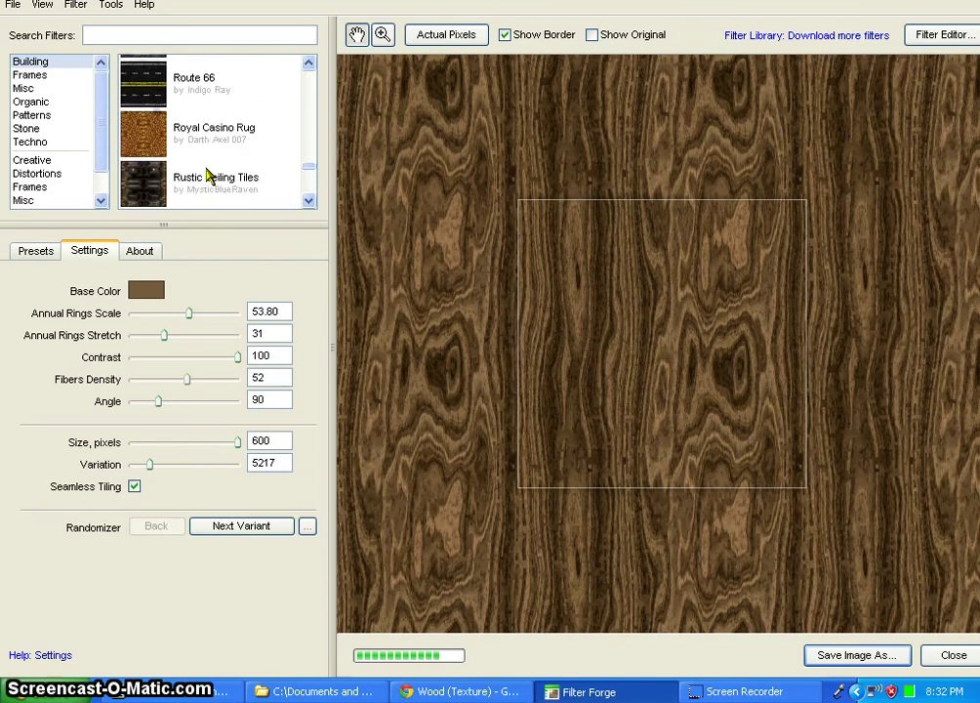
{"action": "scroll", "coordinate": [207, 174], "scroll_direction": "up", "scroll_amount": 1}
{"action": "scroll", "coordinate": [207, 174], "scroll_direction": "up", "scroll_amount": 3}
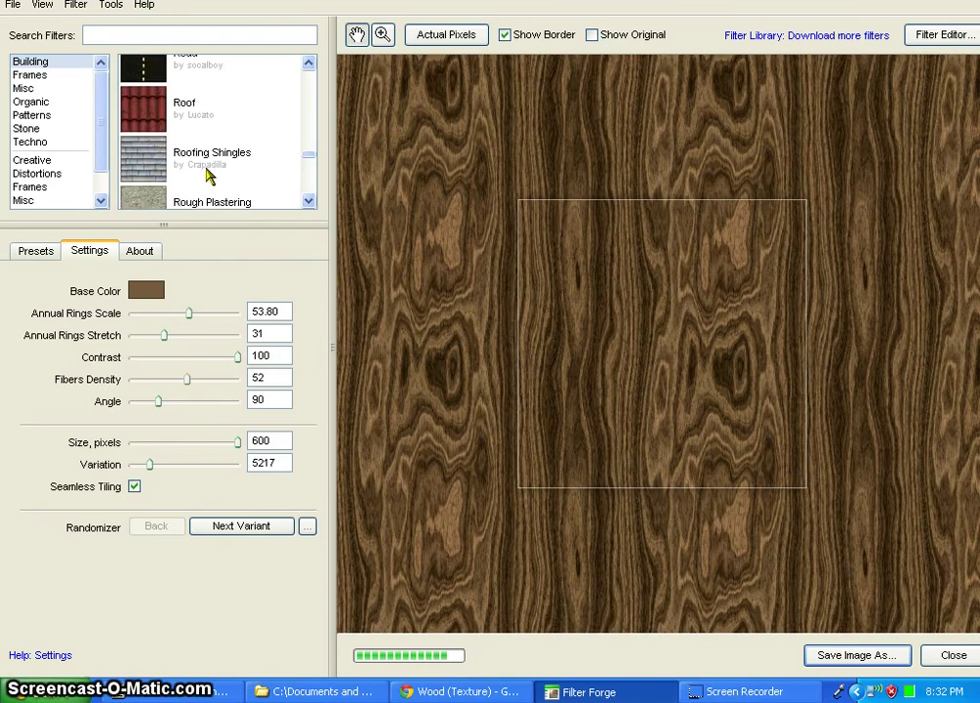
{"action": "scroll", "coordinate": [206, 174], "scroll_direction": "up", "scroll_amount": 2}
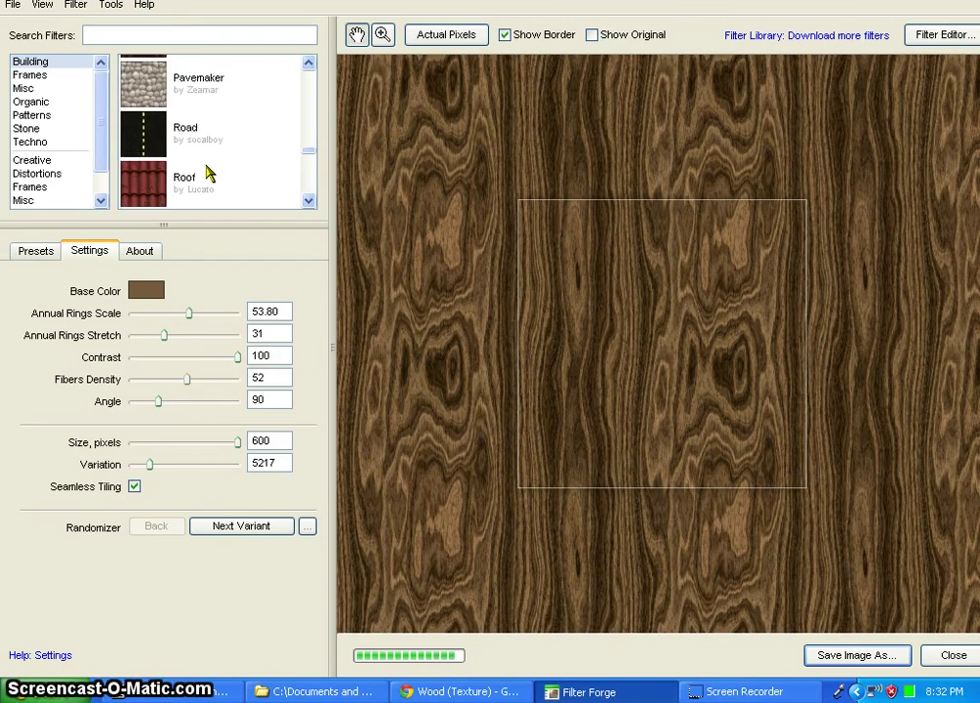
{"action": "scroll", "coordinate": [207, 171], "scroll_direction": "down", "scroll_amount": 1}
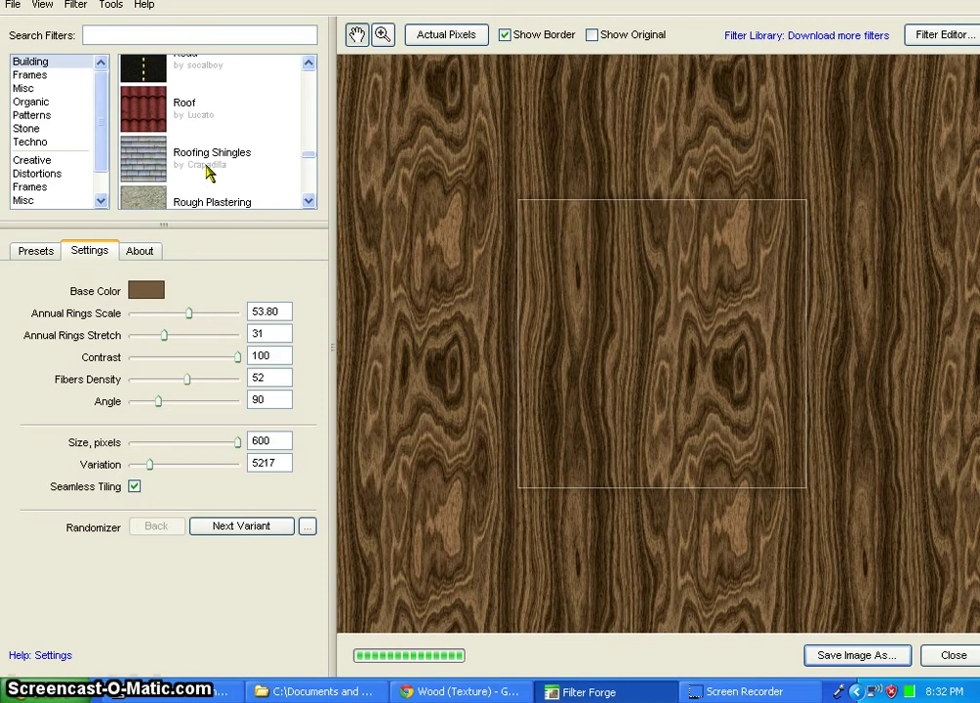
{"action": "left_click", "coordinate": [144, 109]}
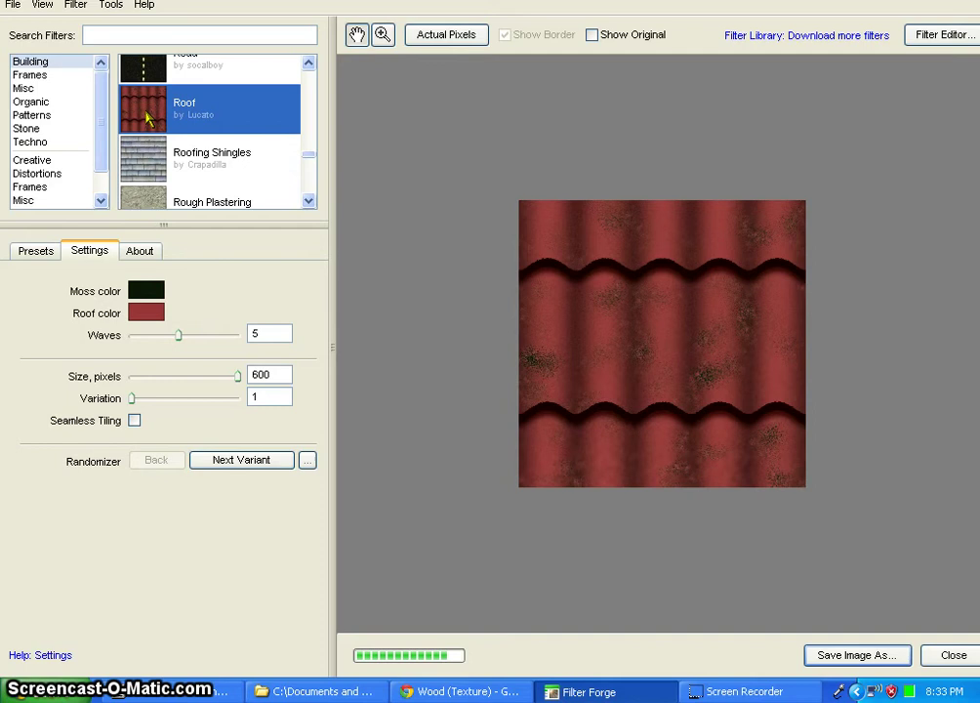
Check the Roof presets, then open the Moss colour picker from Settings
{"action": "left_click", "coordinate": [36, 250]}
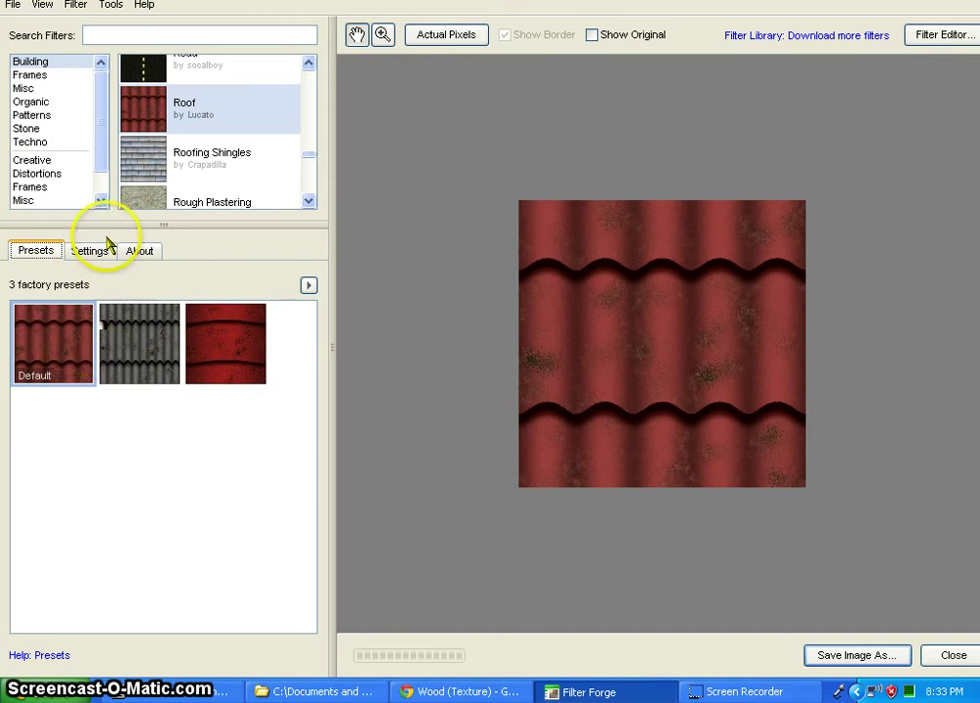
{"action": "left_click", "coordinate": [101, 255]}
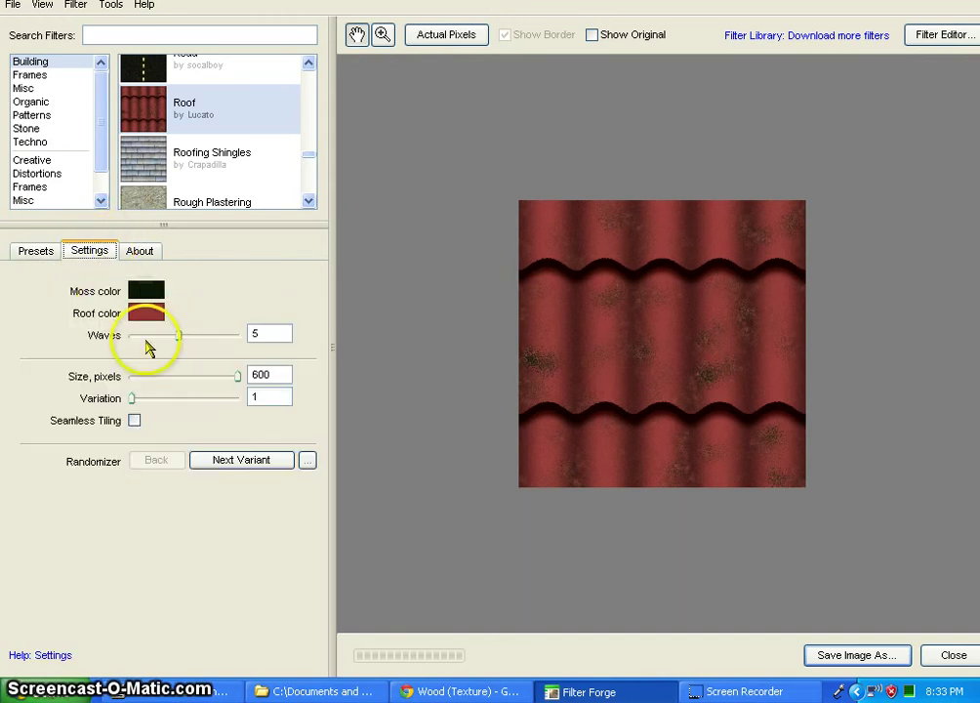
{"action": "left_click", "coordinate": [152, 295]}
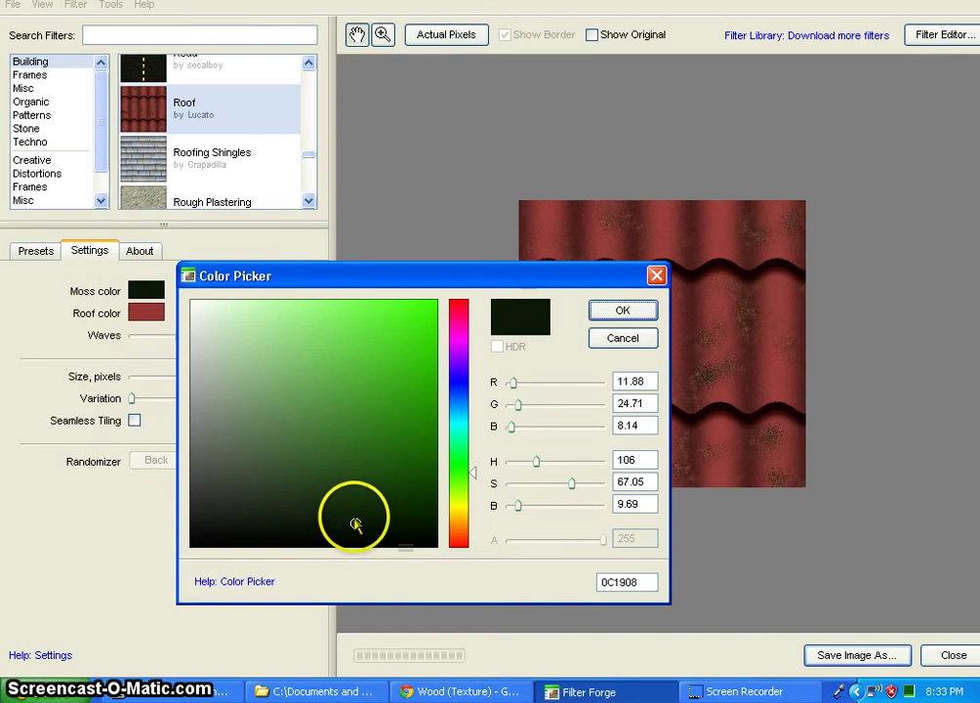
Change the moss colour to a dark reddish-brown on the red hue and confirm it
{"action": "left_click", "coordinate": [459, 543]}
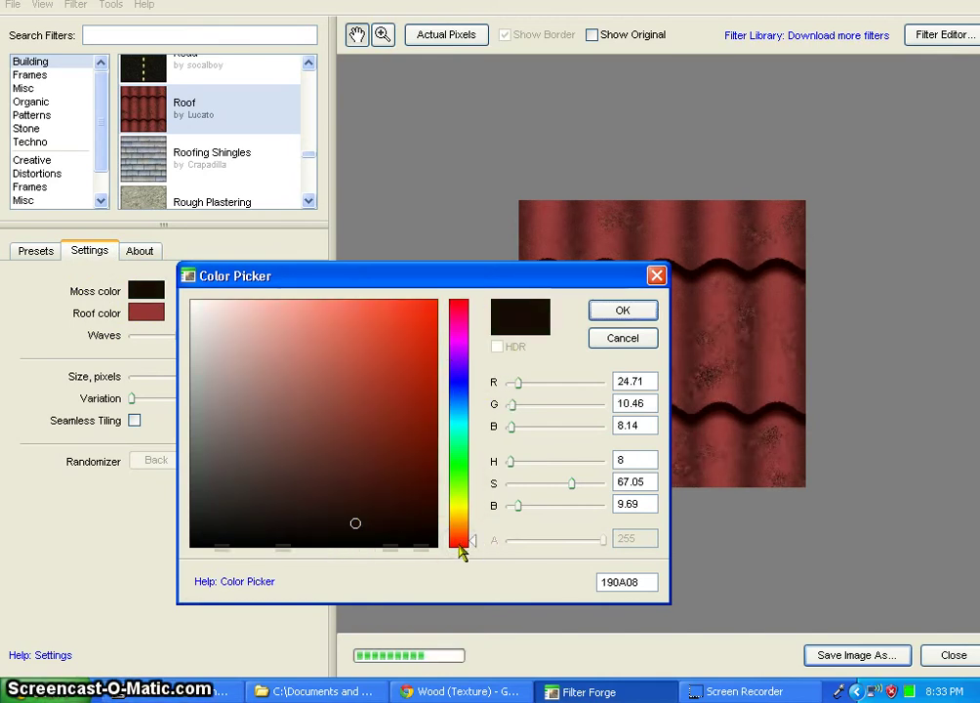
{"action": "mouse_move", "coordinate": [357, 525]}
{"action": "left_mouse_down"}
{"action": "mouse_move", "coordinate": [401, 497]}
{"action": "mouse_move", "coordinate": [371, 470]}
{"action": "mouse_move", "coordinate": [350, 408]}
{"action": "mouse_move", "coordinate": [330, 421]}
{"action": "left_mouse_up"}
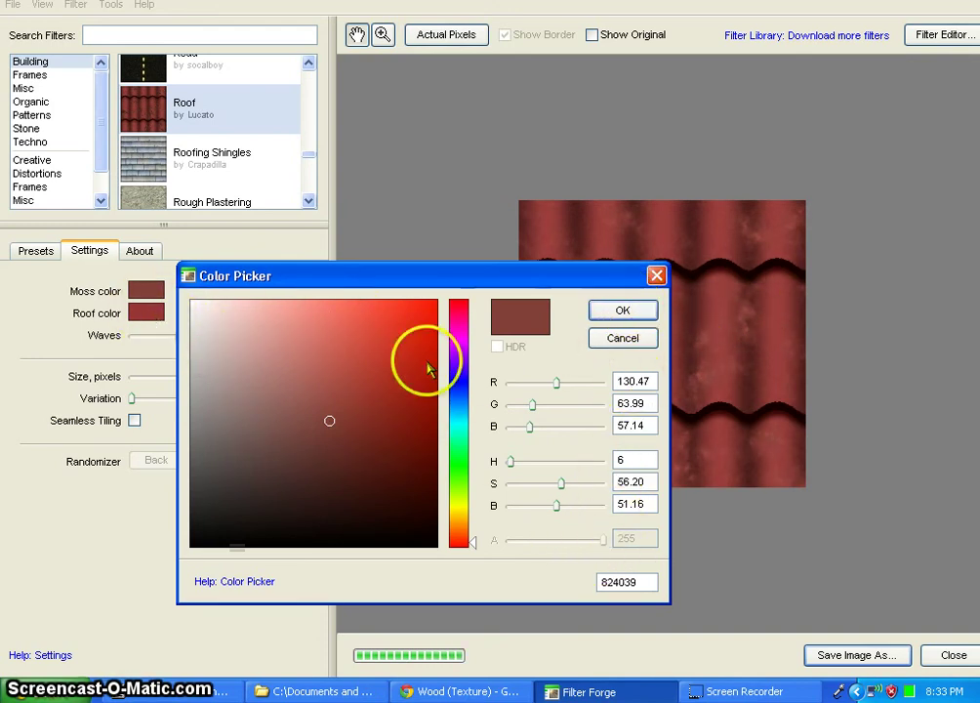
{"action": "left_click", "coordinate": [338, 444]}
{"action": "left_click_drag", "start_coordinate": [338, 444], "coordinate": [340, 466]}
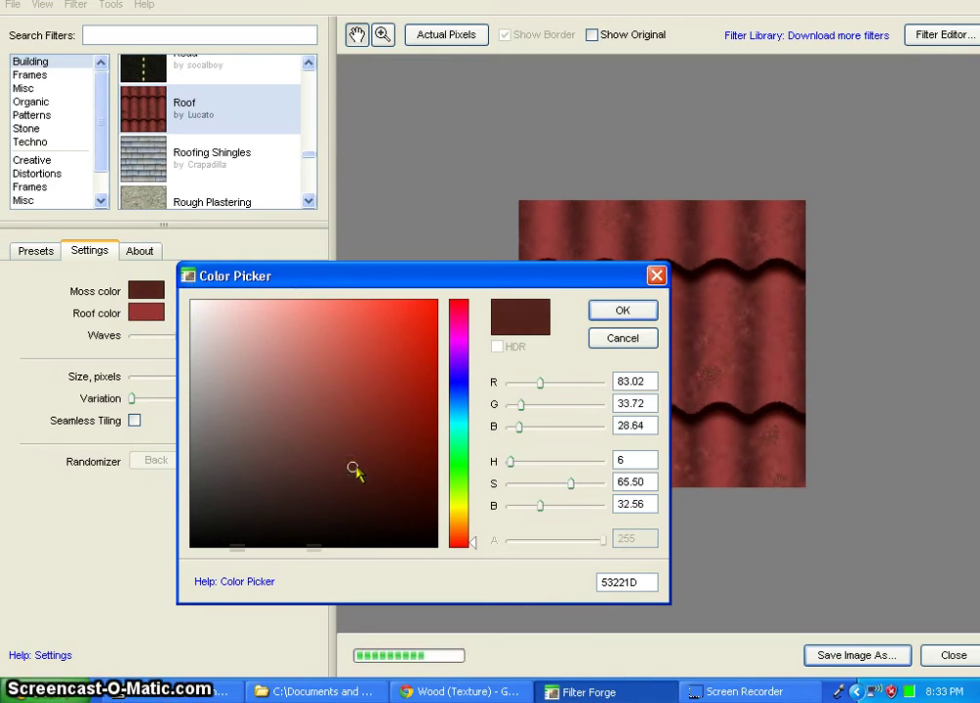
{"action": "left_click", "coordinate": [625, 310]}
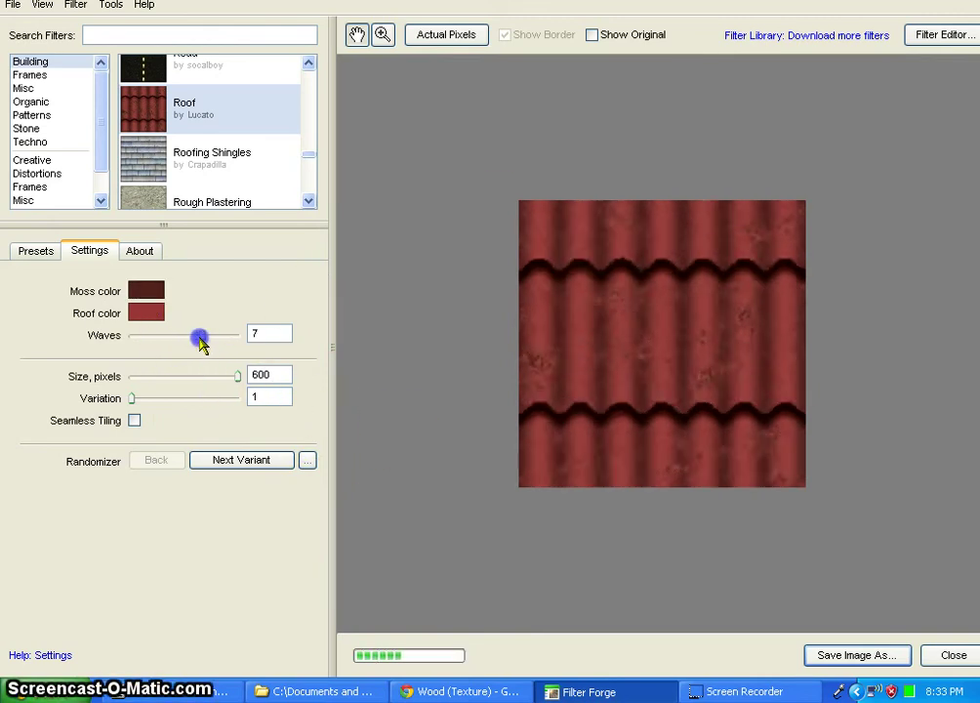
Set Waves to 3, keep Size at 600 pixels, and begin adjusting Variation
{"action": "left_click_drag", "start_coordinate": [187, 341], "coordinate": [159, 339]}
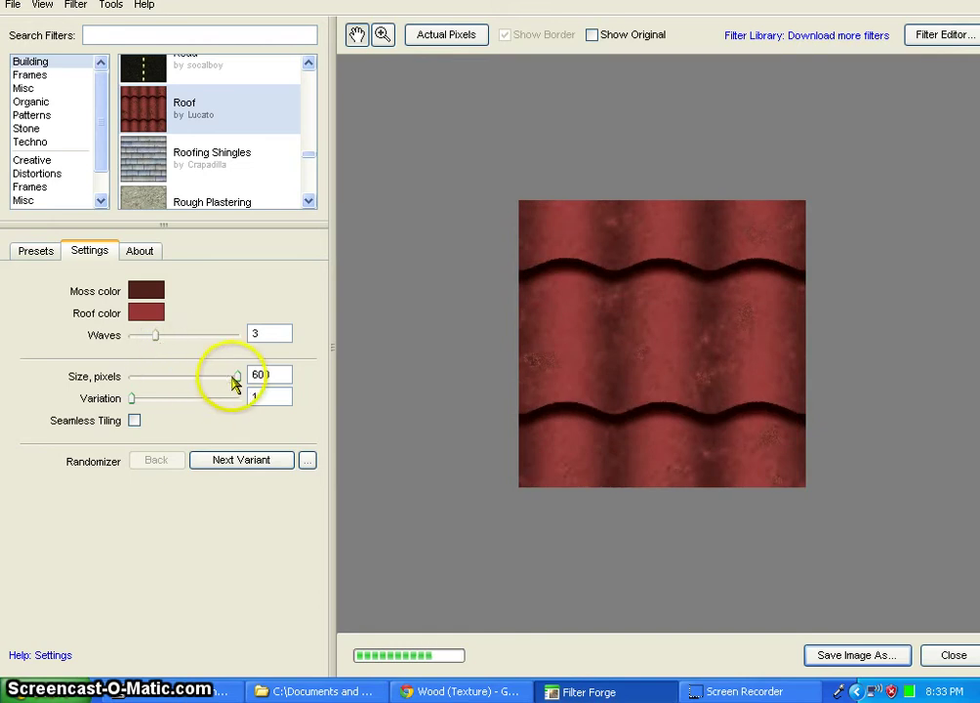
{"action": "left_click_drag", "start_coordinate": [239, 380], "coordinate": [192, 380]}
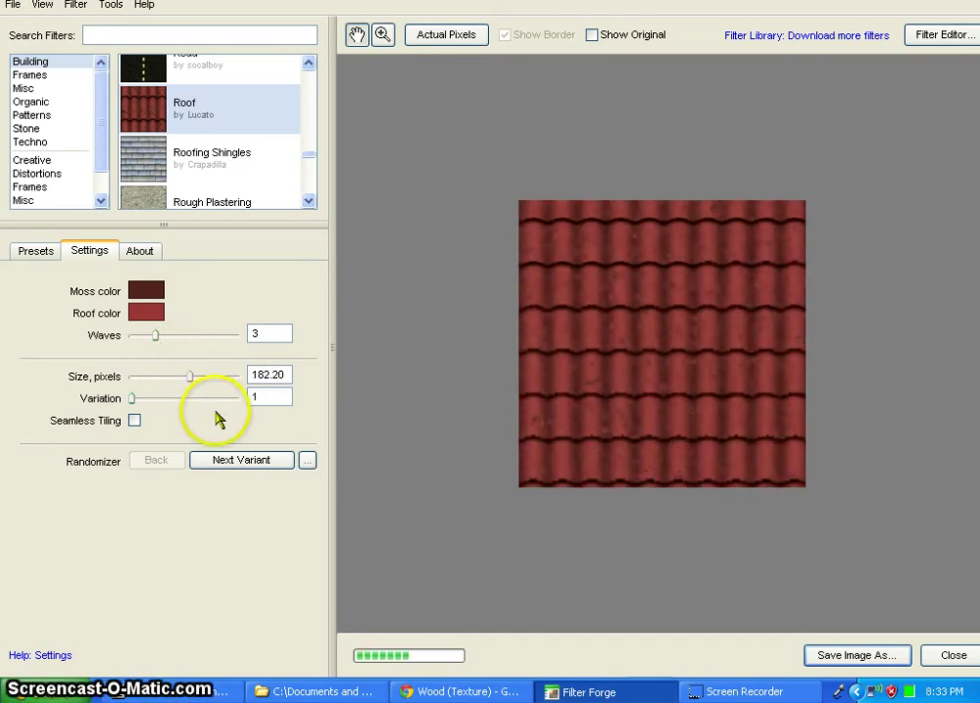
{"action": "left_click_drag", "start_coordinate": [190, 381], "coordinate": [191, 384]}
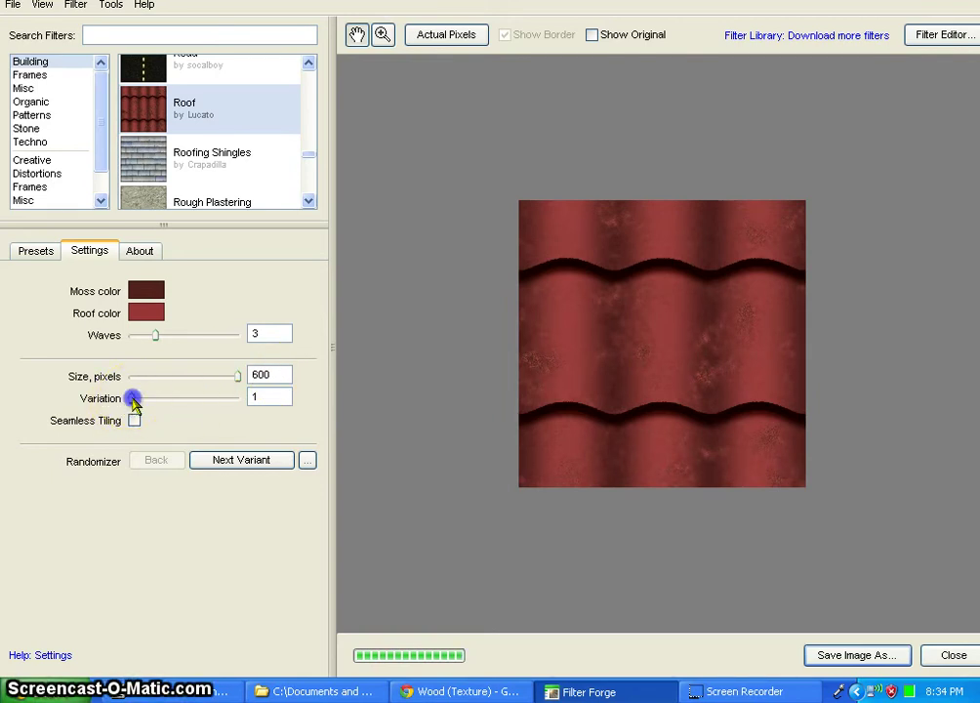
{"action": "left_click", "coordinate": [163, 401]}
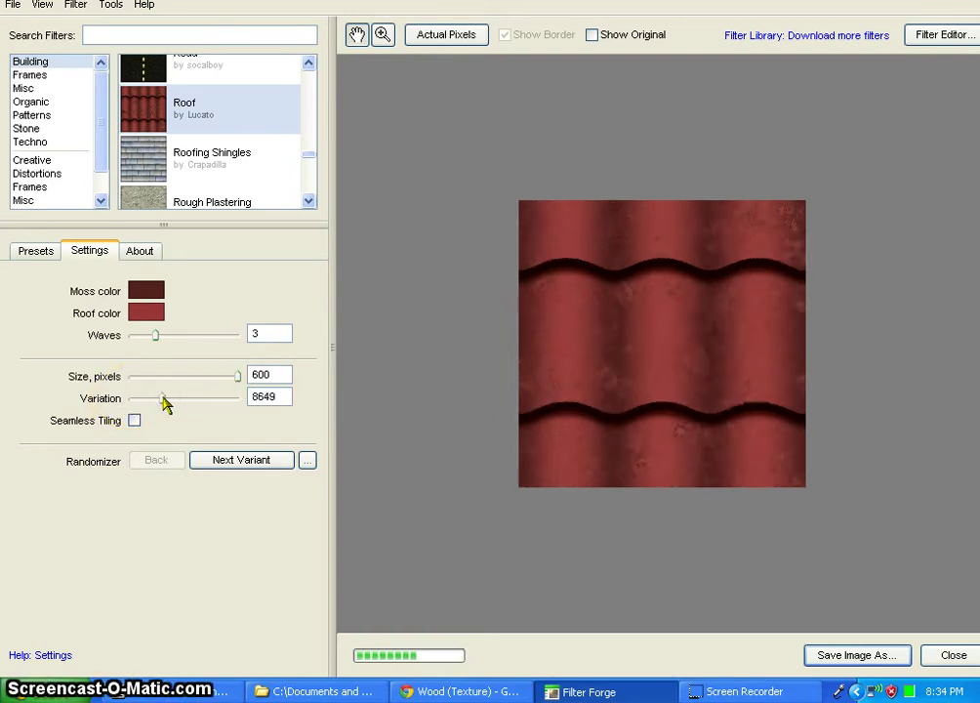
Cycle random variants to a red two-wave roof (Variation 18395) and enable Seamless Tiling
{"action": "left_click_drag", "start_coordinate": [195, 405], "coordinate": [195, 405]}
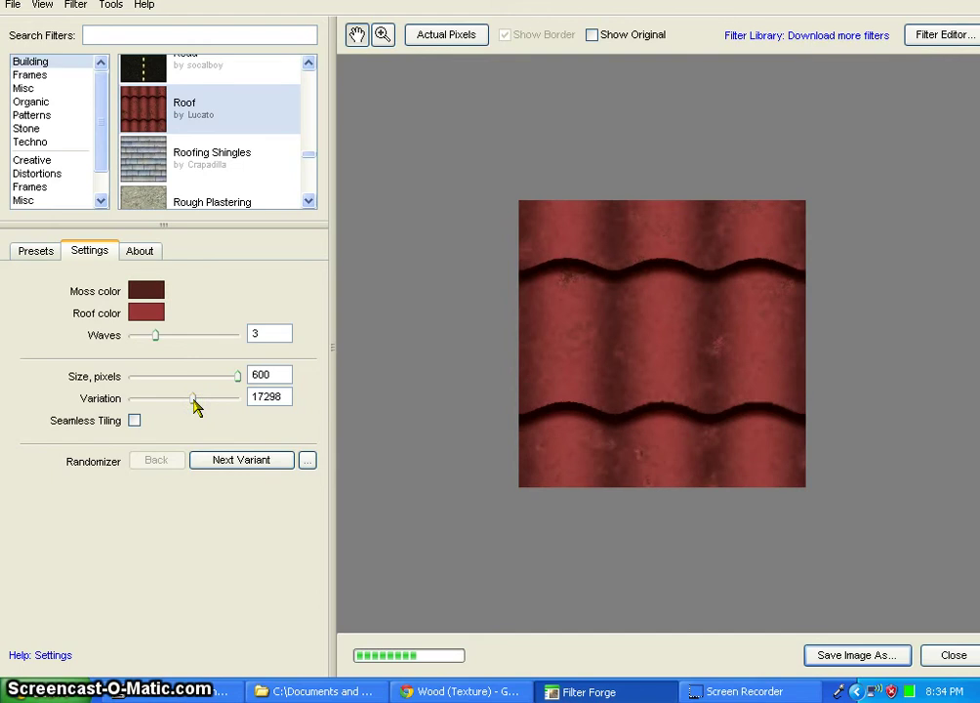
{"action": "left_click", "coordinate": [251, 465]}
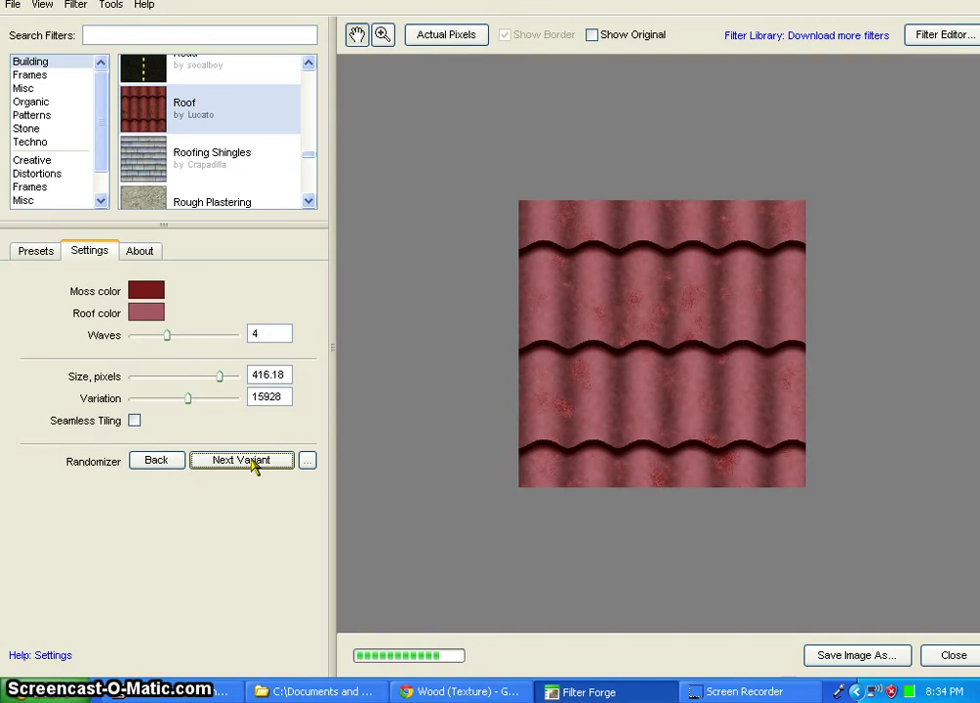
{"action": "left_click", "coordinate": [252, 466]}
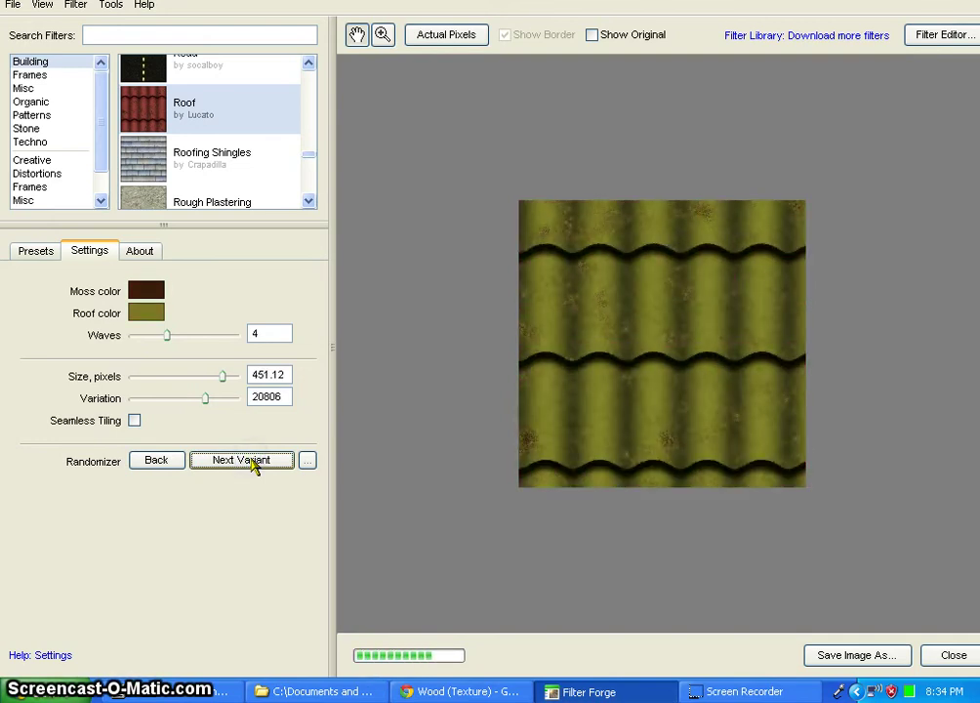
{"action": "left_click", "coordinate": [252, 466]}
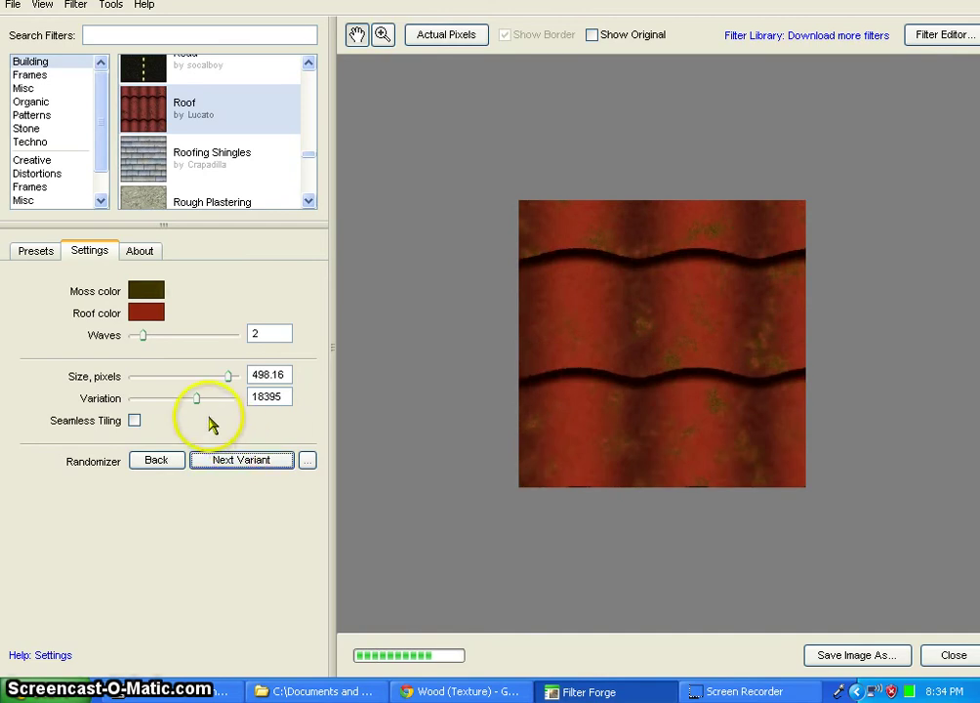
{"action": "left_click", "coordinate": [134, 422]}
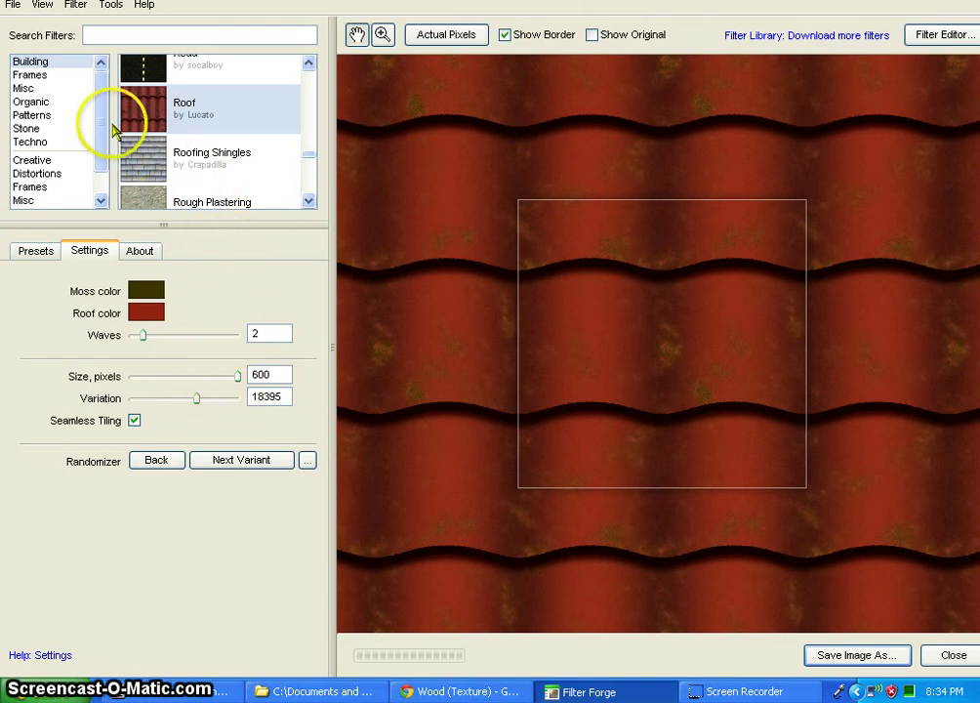
Browse the Frames and Organic categories and load the Bamboo filter
{"action": "left_click", "coordinate": [44, 76]}
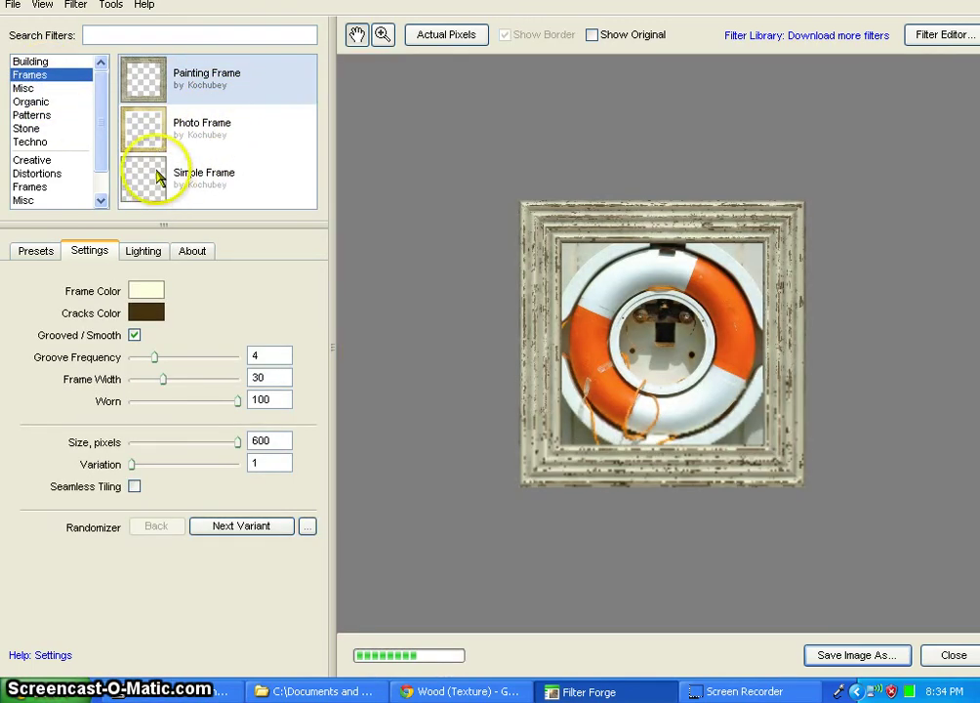
{"action": "left_click", "coordinate": [55, 104]}
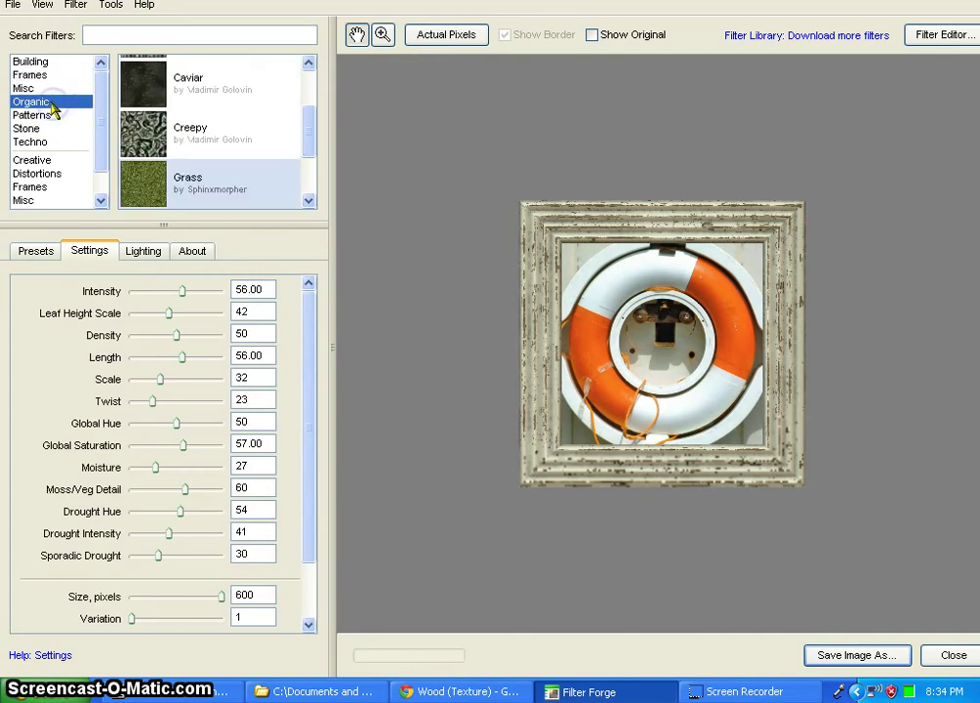
{"action": "scroll", "coordinate": [212, 136], "scroll_direction": "down", "scroll_amount": 2}
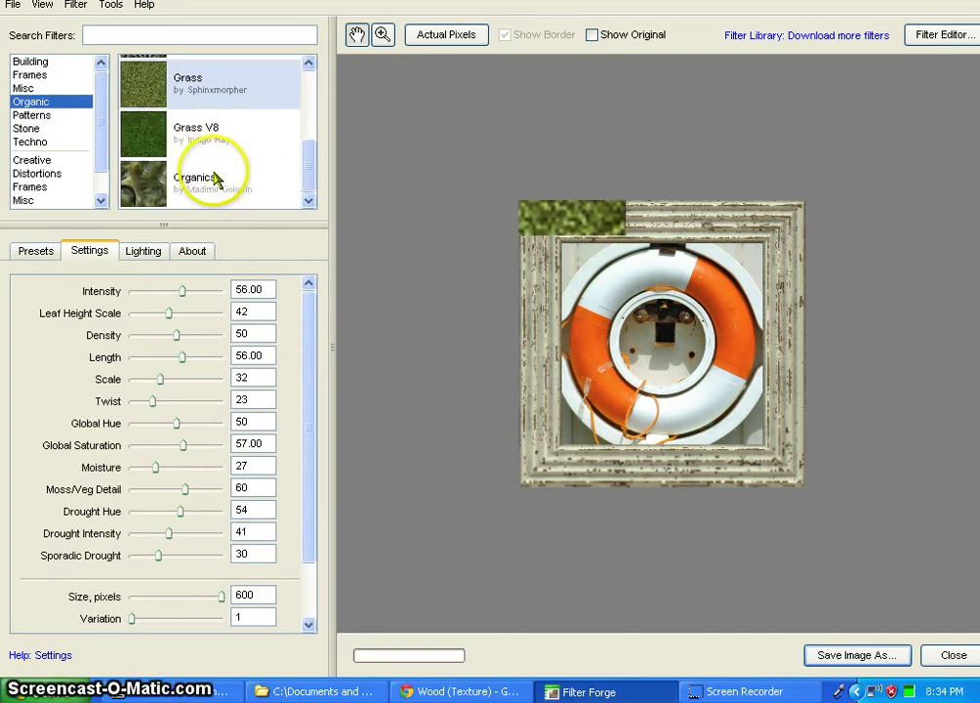
{"action": "scroll", "coordinate": [215, 177], "scroll_direction": "up", "scroll_amount": 3}
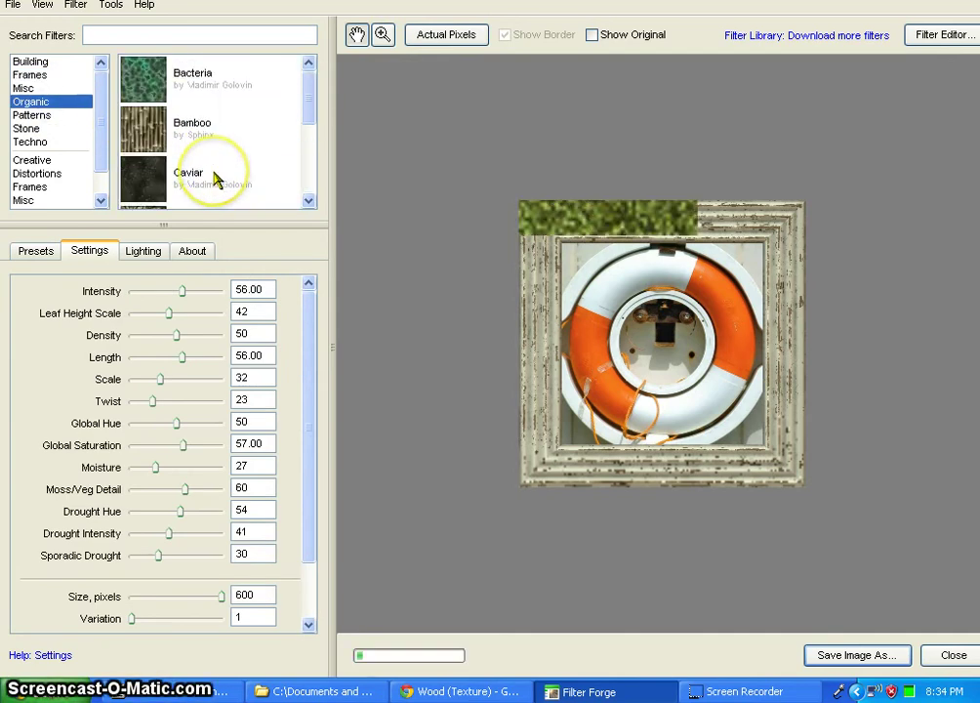
{"action": "left_click", "coordinate": [144, 130]}
{"action": "left_click", "coordinate": [148, 134]}
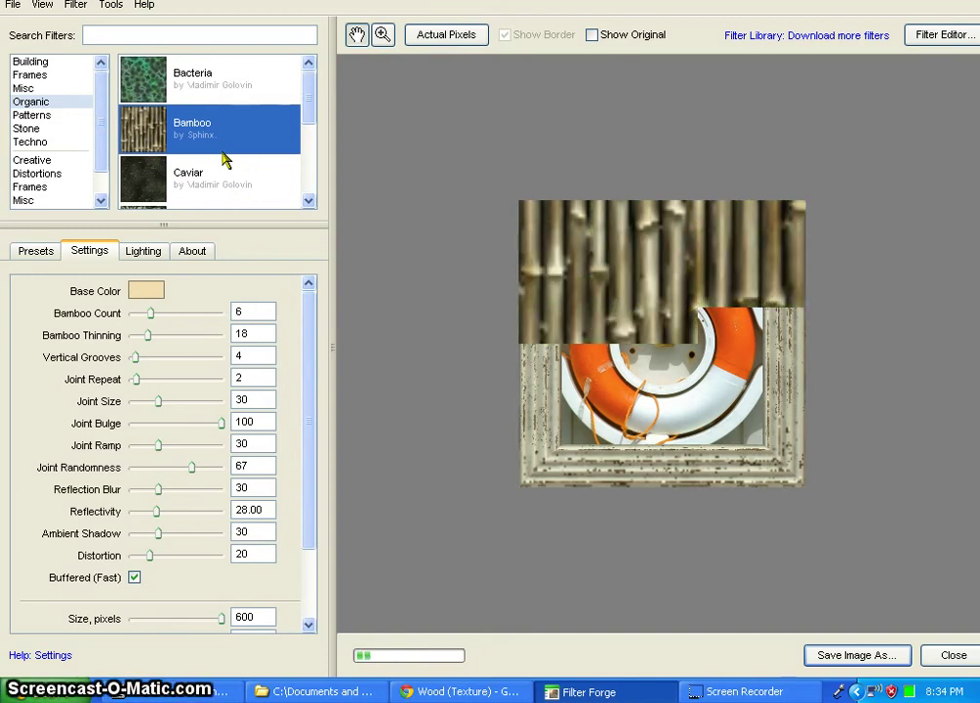
Load Wet Stone from the Stone category and enable Seamless Tiling
{"action": "left_click", "coordinate": [36, 128]}
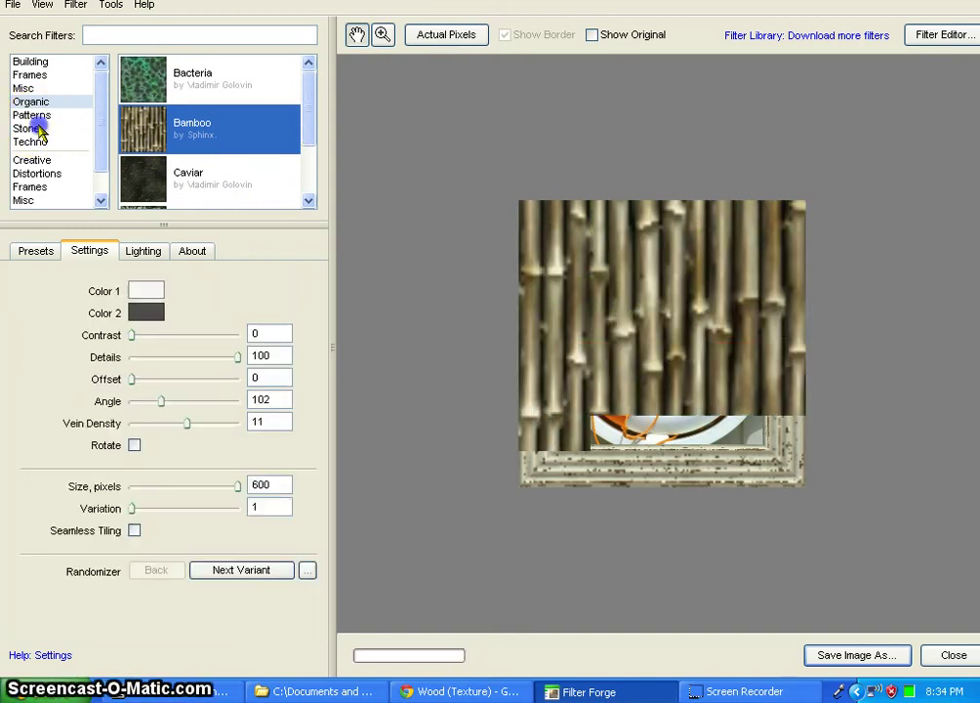
{"action": "scroll", "coordinate": [181, 121], "scroll_direction": "down", "scroll_amount": 3}
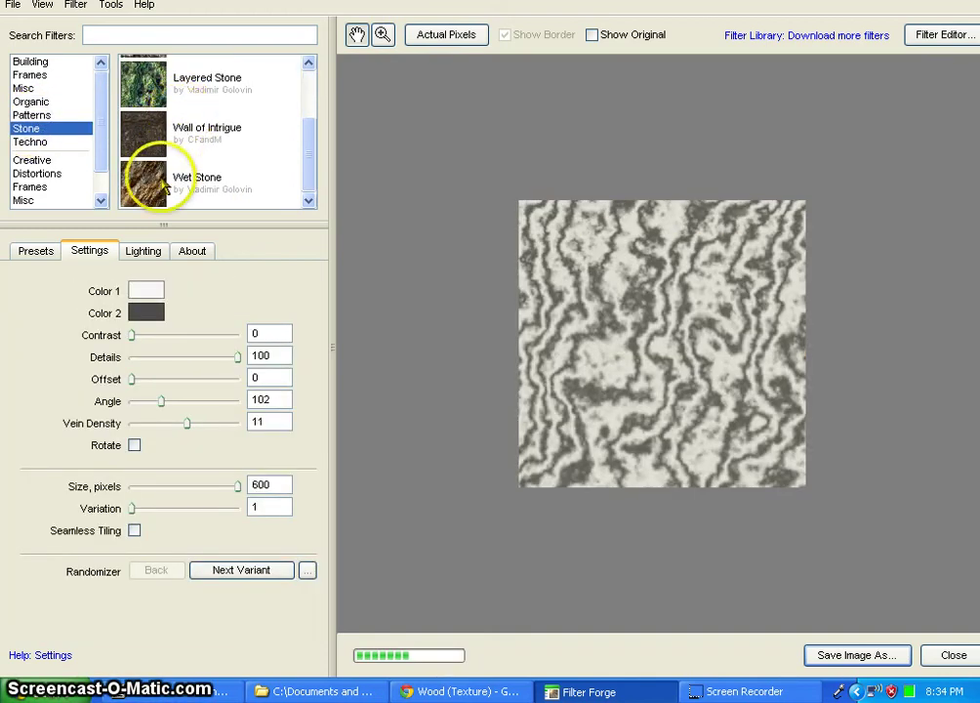
{"action": "left_click", "coordinate": [190, 164]}
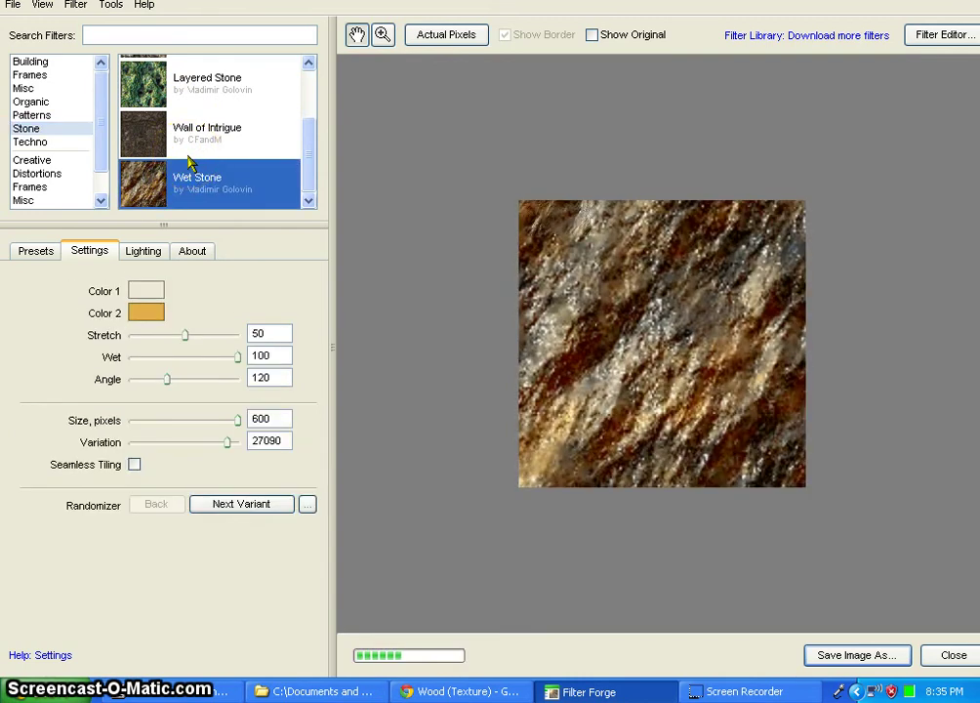
{"action": "left_click", "coordinate": [136, 467]}
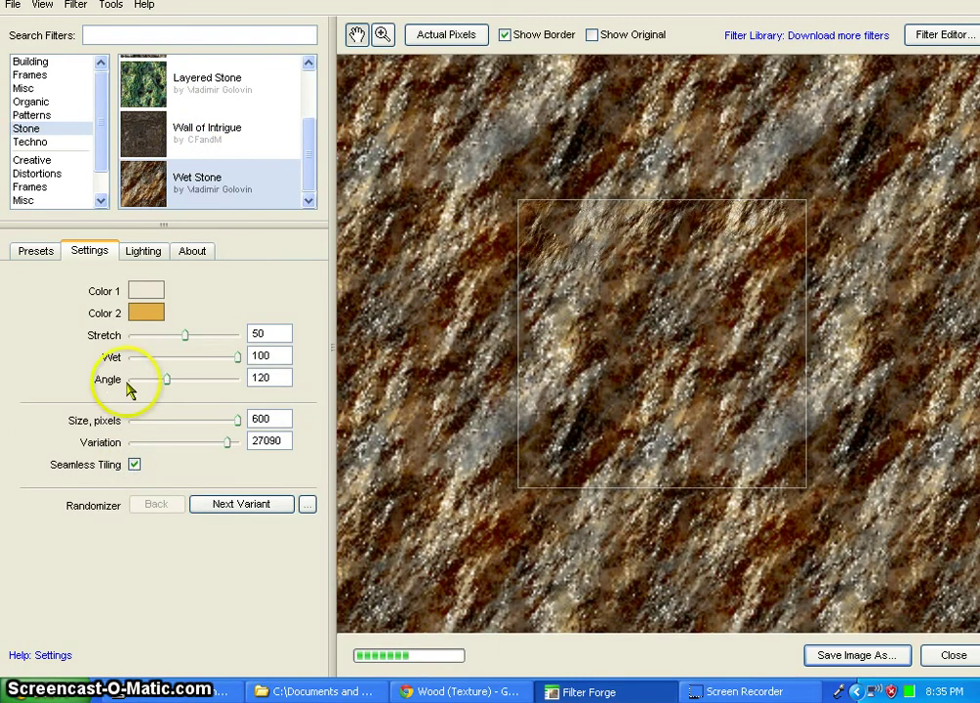
{"action": "scroll", "coordinate": [84, 164], "scroll_direction": "down", "scroll_amount": 1}
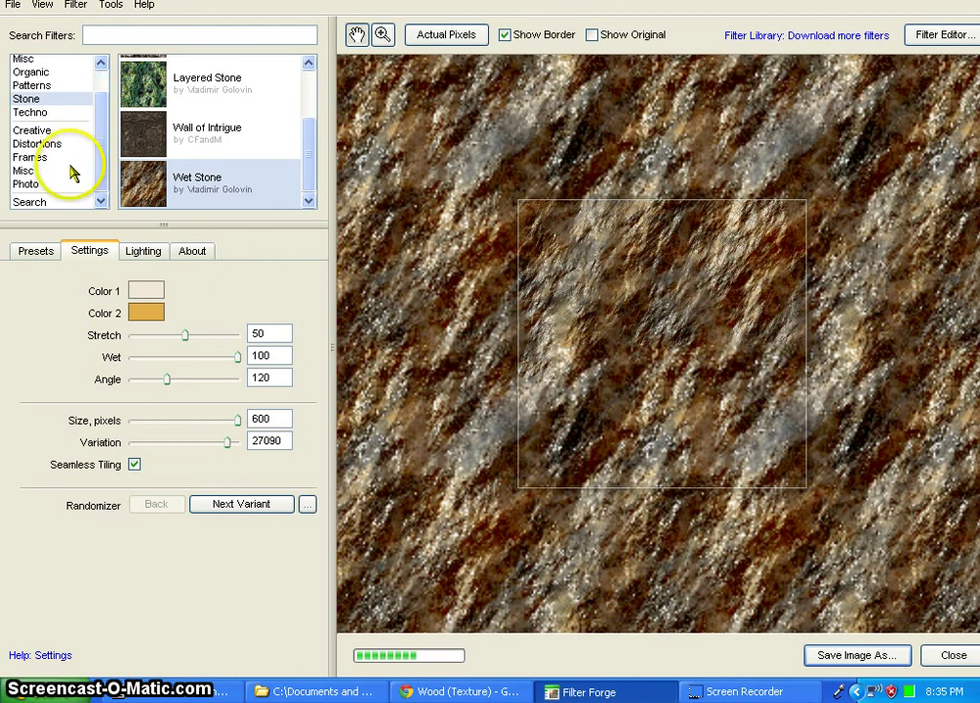
Browse the Photo and Search categories, then open Misc so Alien Metal loads at 600 pixels
{"action": "left_click", "coordinate": [63, 138]}
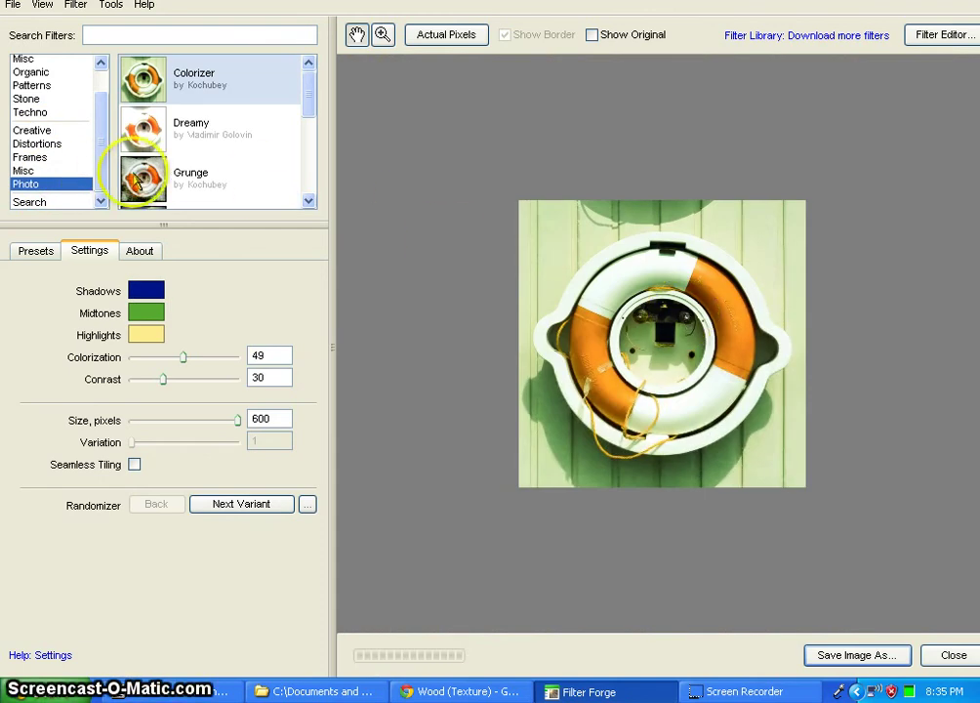
{"action": "scroll", "coordinate": [156, 98], "scroll_direction": "down", "scroll_amount": 5}
{"action": "scroll", "coordinate": [151, 117], "scroll_direction": "up", "scroll_amount": 5}
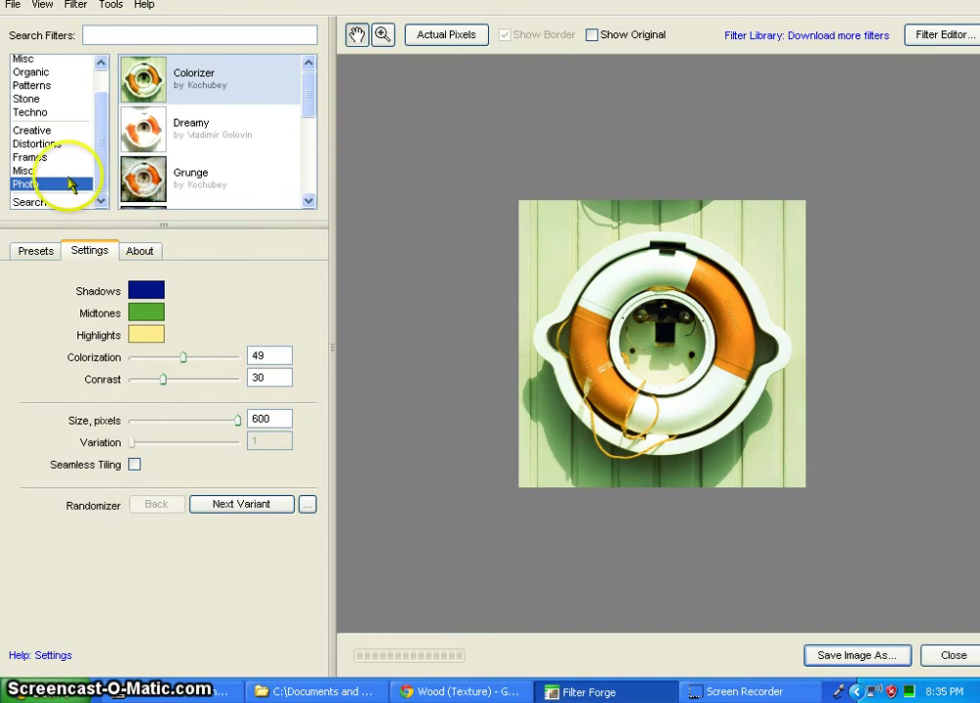
{"action": "scroll", "coordinate": [58, 159], "scroll_direction": "up", "scroll_amount": 1}
{"action": "scroll", "coordinate": [58, 166], "scroll_direction": "down", "scroll_amount": 1}
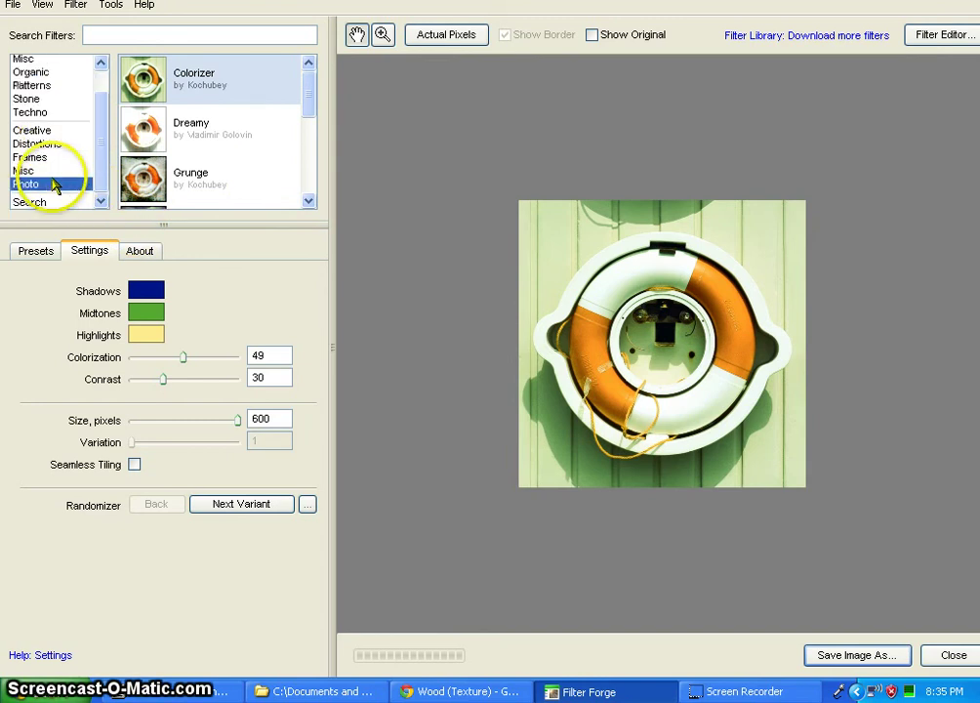
{"action": "left_click", "coordinate": [55, 202]}
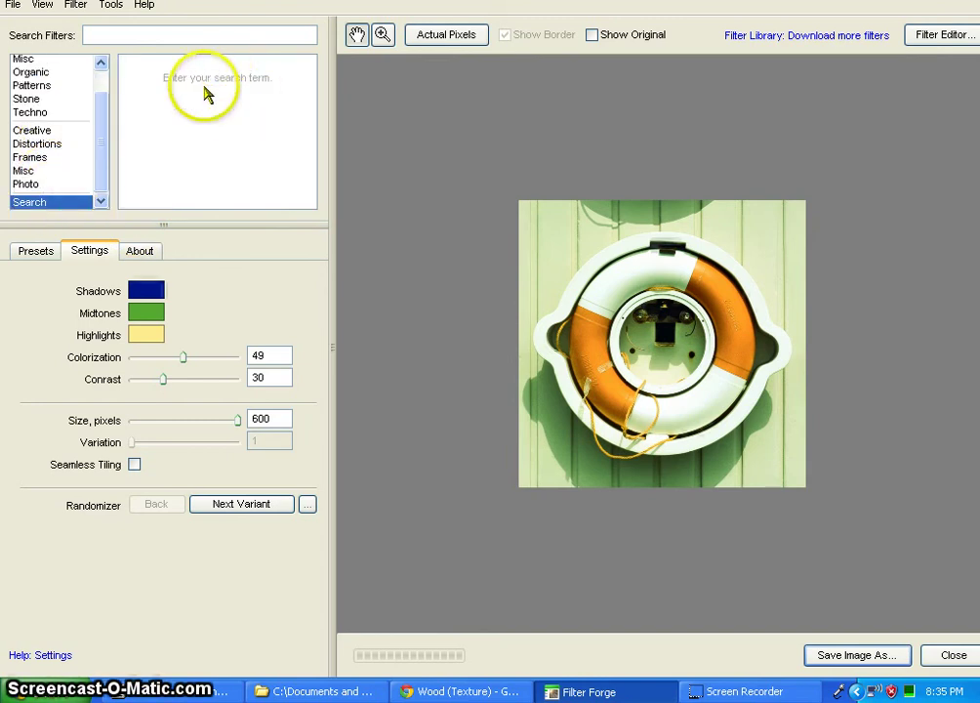
{"action": "scroll", "coordinate": [88, 110], "scroll_direction": "up", "scroll_amount": 1}
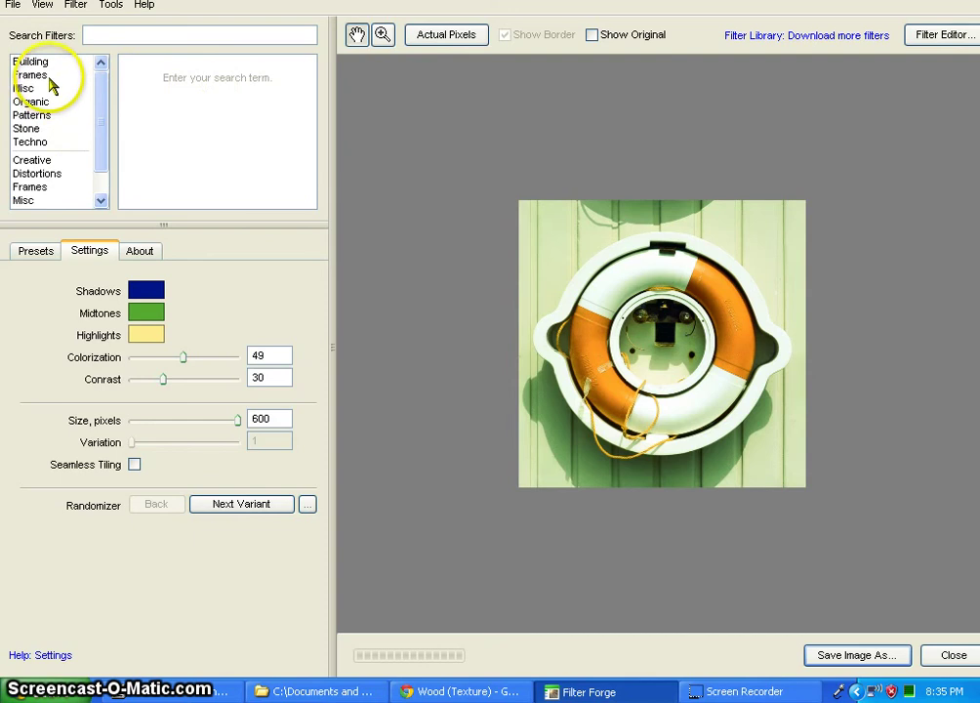
{"action": "left_click", "coordinate": [45, 88]}
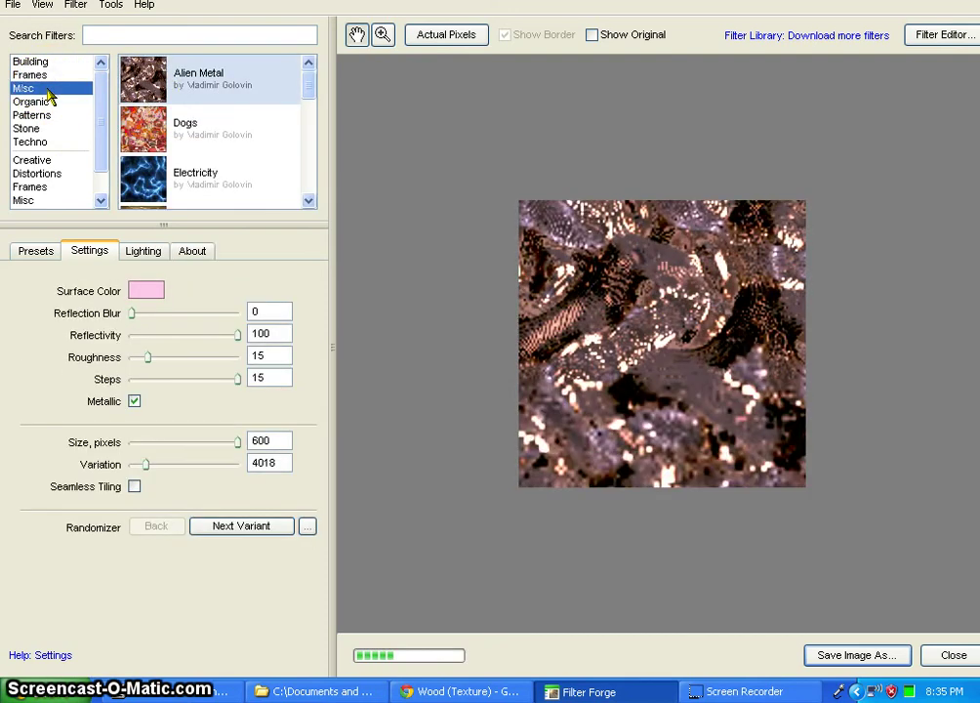
{"action": "scroll", "coordinate": [193, 110], "scroll_direction": "down", "scroll_amount": 5}
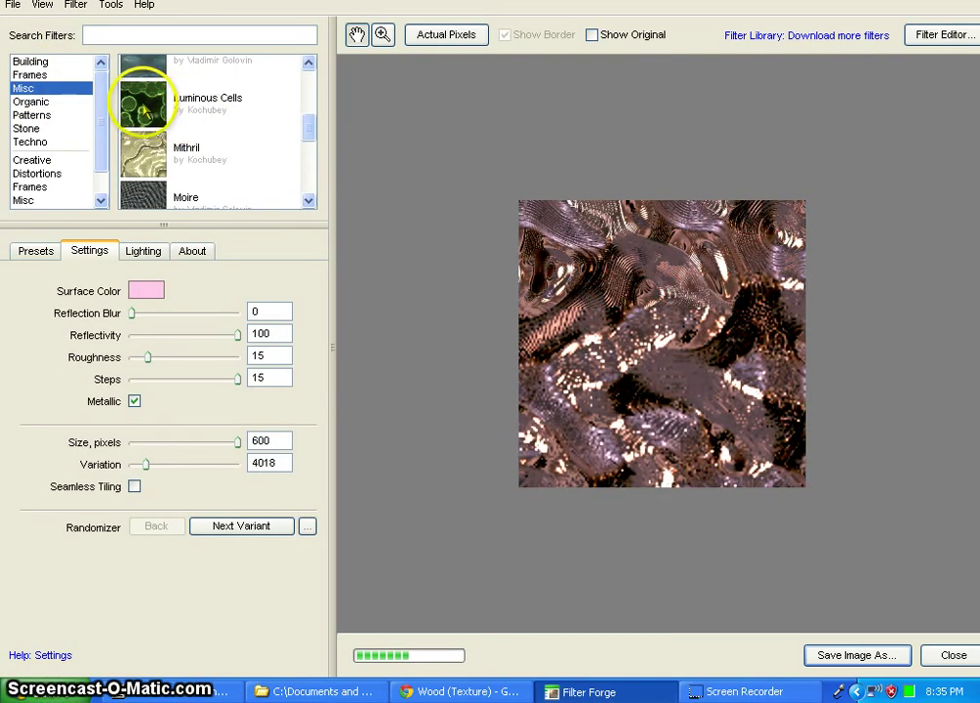
{"action": "scroll", "coordinate": [156, 119], "scroll_direction": "down", "scroll_amount": 3}
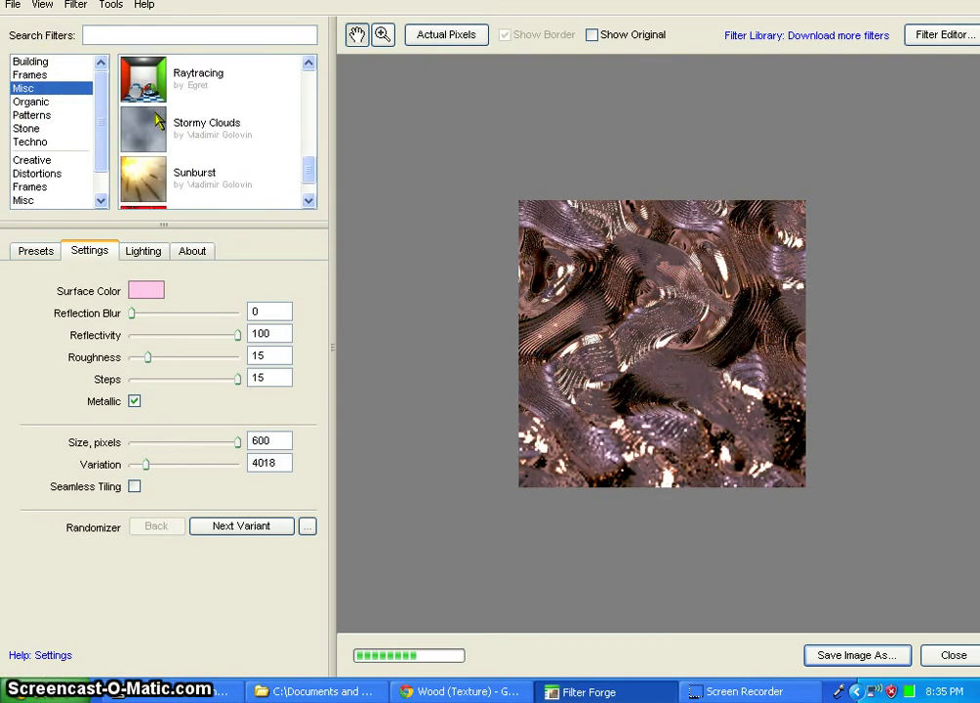
{"action": "scroll", "coordinate": [156, 120], "scroll_direction": "down", "scroll_amount": 1}
{"action": "scroll", "coordinate": [156, 117], "scroll_direction": "up", "scroll_amount": 2}
{"action": "scroll", "coordinate": [156, 119], "scroll_direction": "up", "scroll_amount": 8}
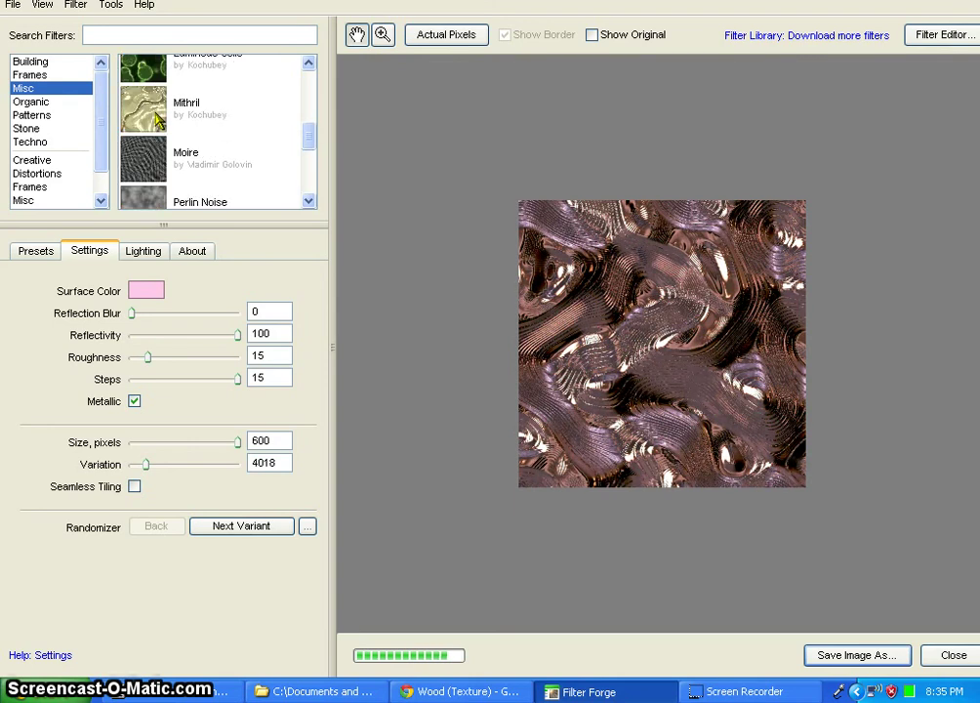
Load Decorative Tiles from the Building list, rendering green mosaic tiles at 300 pixels
{"action": "left_click", "coordinate": [44, 61]}
{"action": "scroll", "coordinate": [171, 127], "scroll_direction": "down", "scroll_amount": 3}
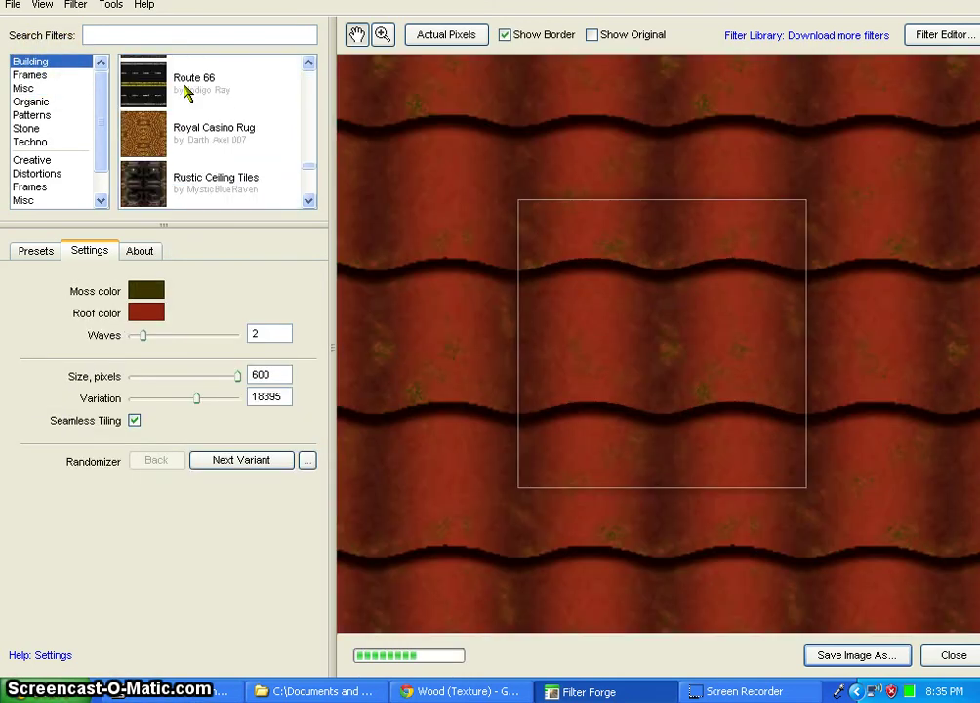
{"action": "scroll", "coordinate": [191, 98], "scroll_direction": "down", "scroll_amount": 6}
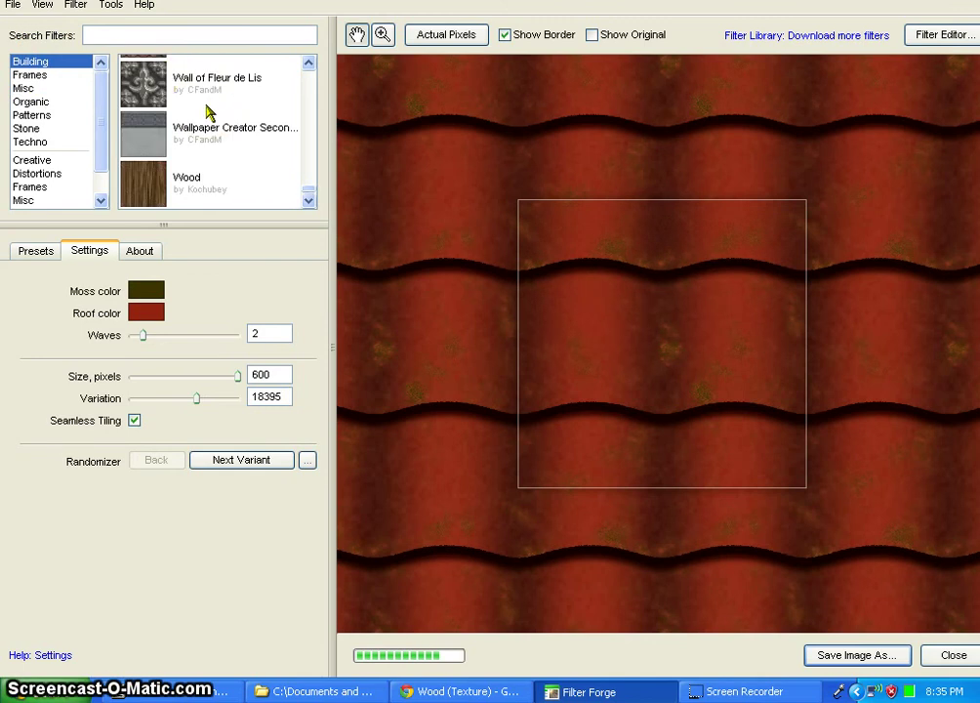
{"action": "scroll", "coordinate": [207, 113], "scroll_direction": "up", "scroll_amount": 8}
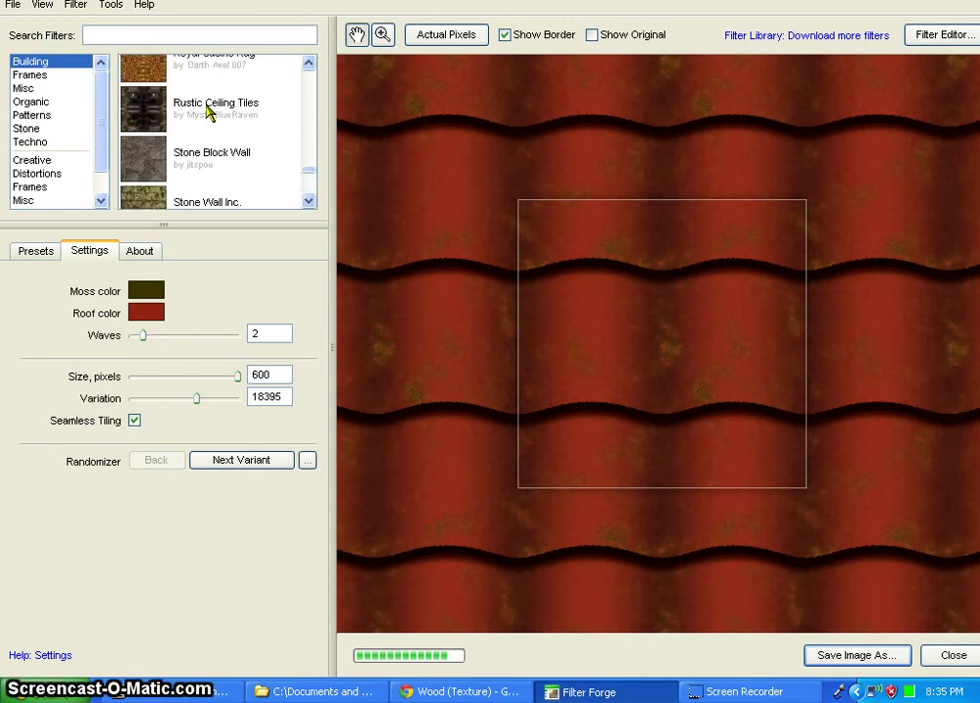
{"action": "scroll", "coordinate": [207, 113], "scroll_direction": "up", "scroll_amount": 4}
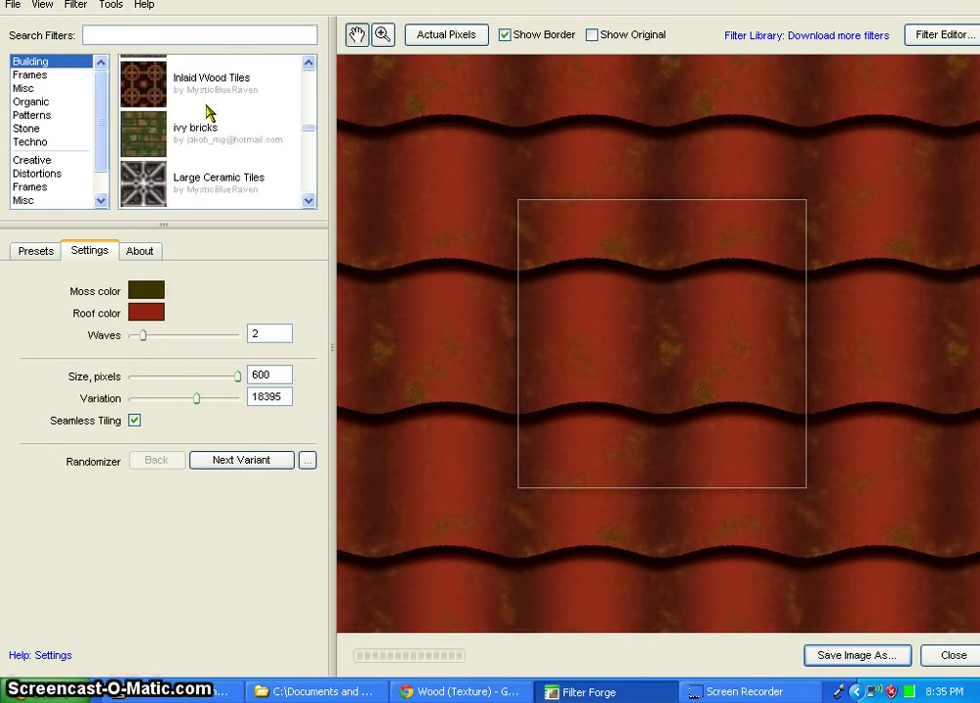
{"action": "scroll", "coordinate": [207, 113], "scroll_direction": "up", "scroll_amount": 3}
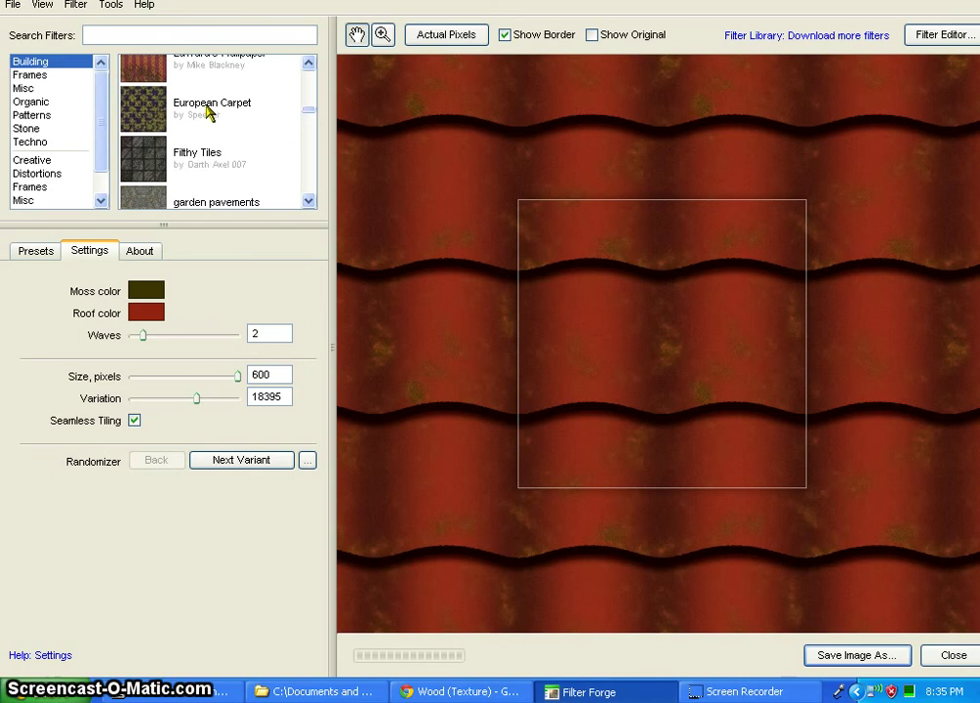
{"action": "left_click", "coordinate": [151, 169]}
{"action": "scroll", "coordinate": [151, 137], "scroll_direction": "up", "scroll_amount": 4}
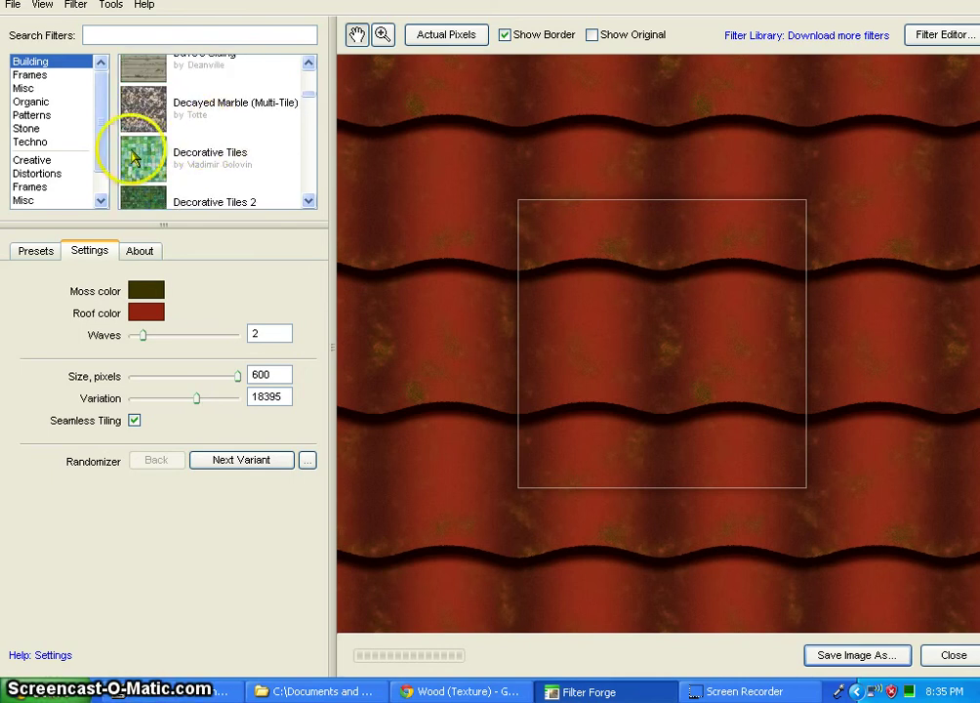
{"action": "left_click", "coordinate": [154, 166]}
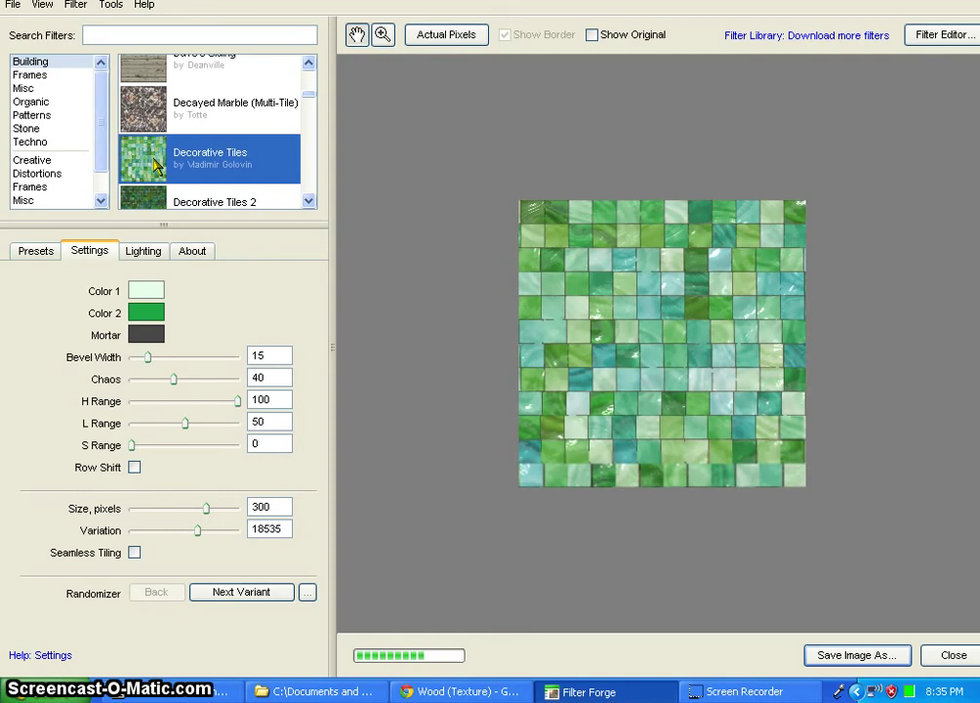
From the Decorative Tiles presets, try the white stone preset, then apply the red one
{"action": "left_click", "coordinate": [34, 252]}
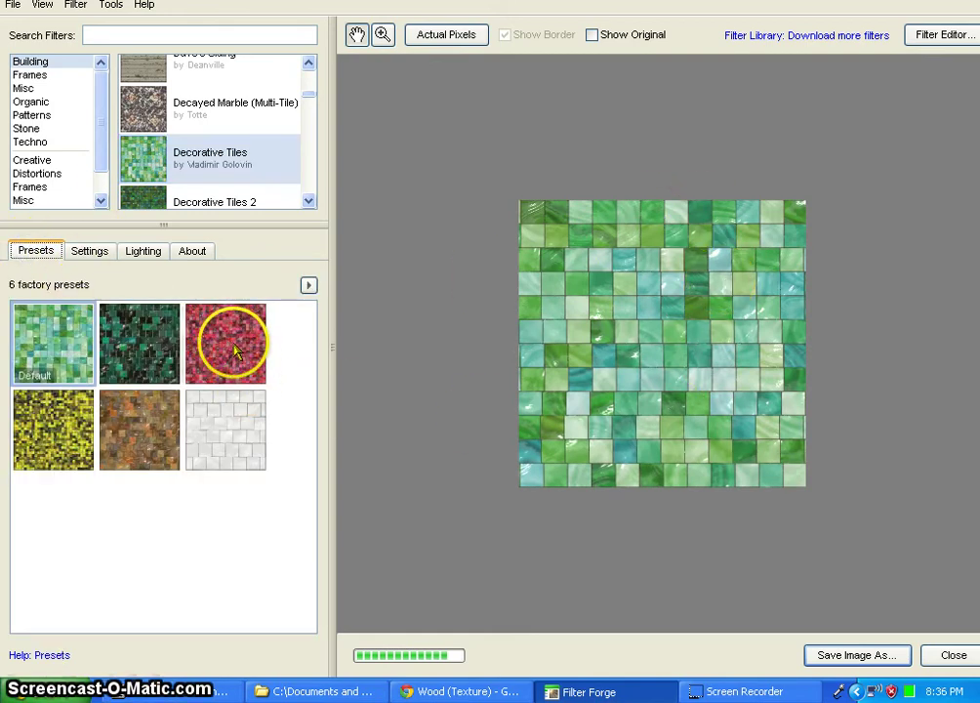
{"action": "left_click", "coordinate": [235, 436]}
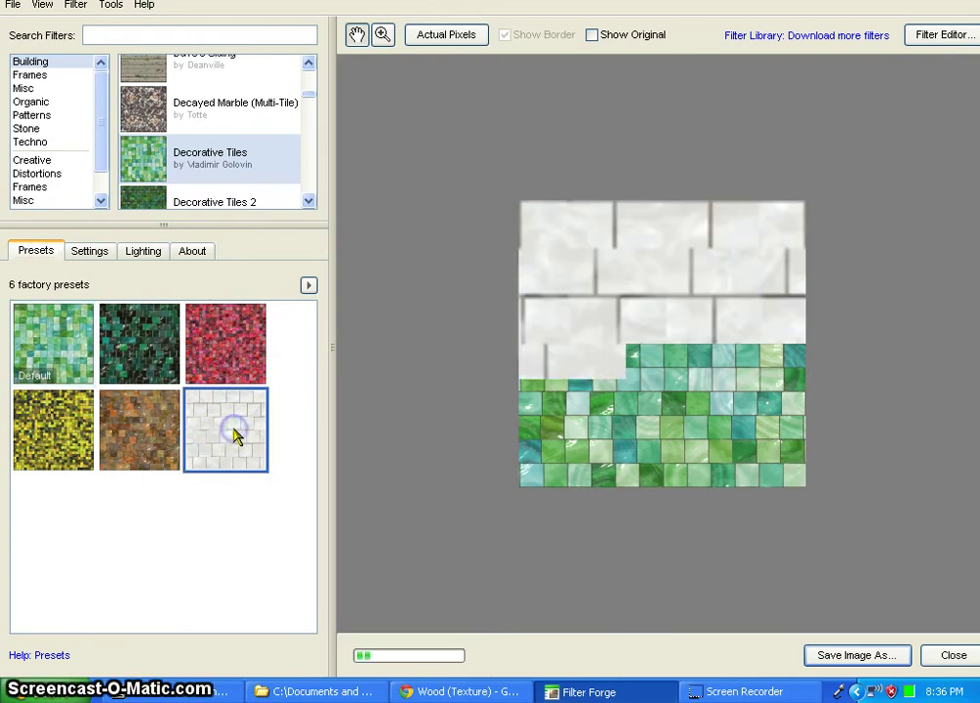
{"action": "left_click", "coordinate": [232, 366]}
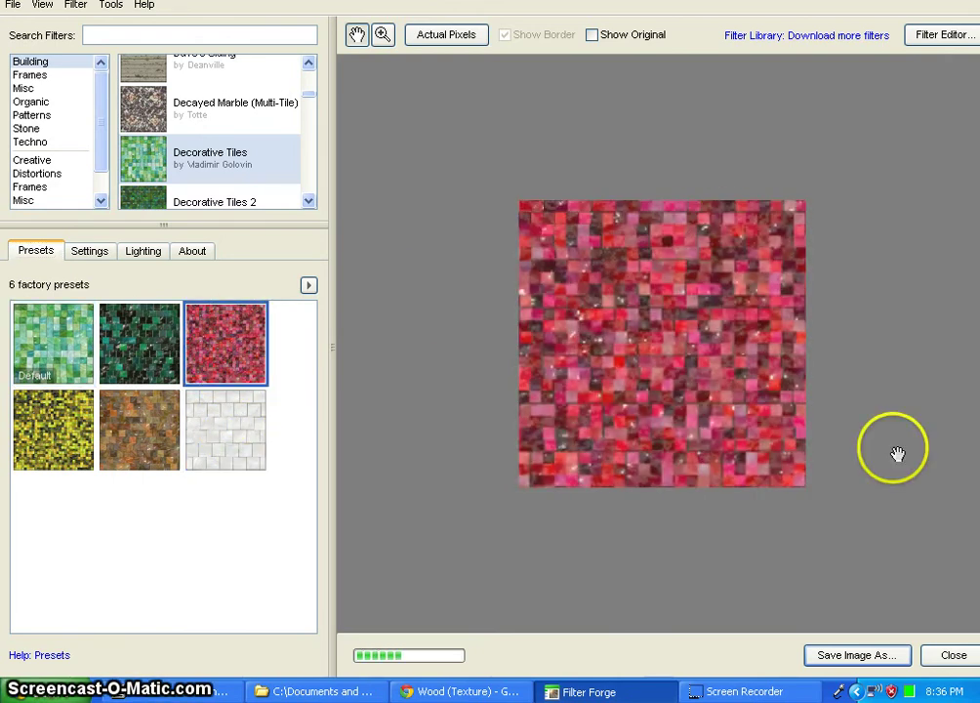
Enable Seamless Tiling on the red tiles and generate two random variants
{"action": "left_click", "coordinate": [90, 253]}
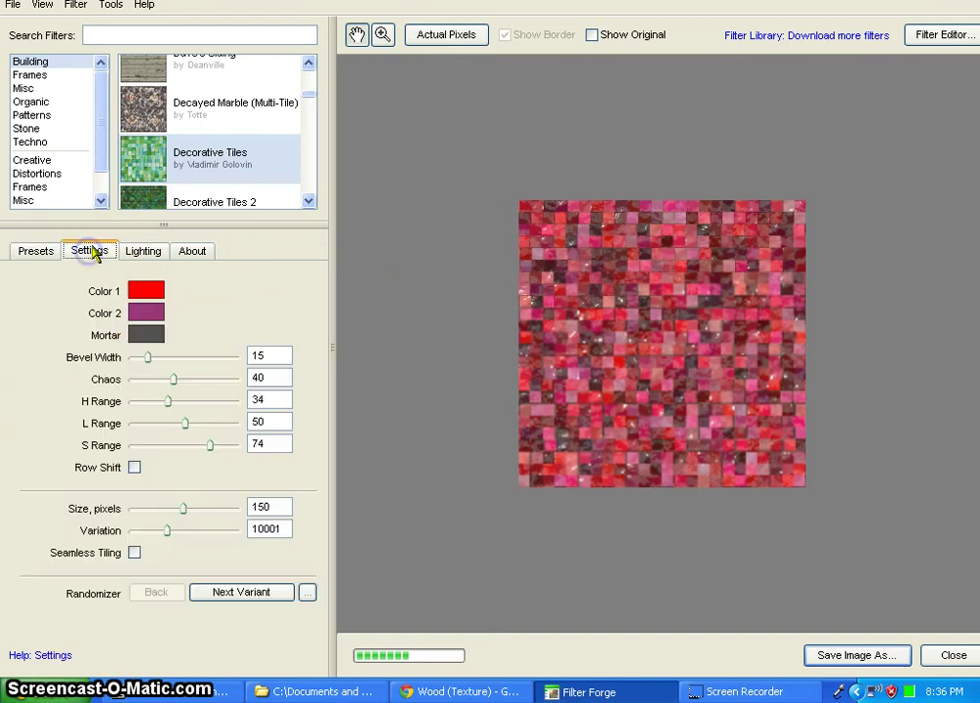
{"action": "left_click", "coordinate": [135, 552]}
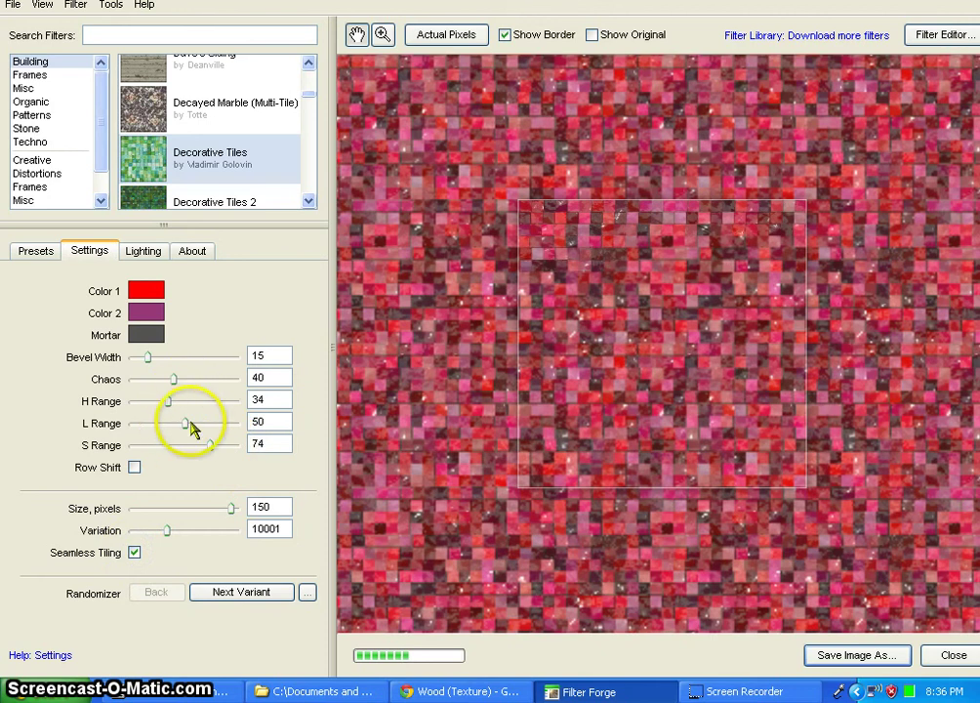
{"action": "left_click", "coordinate": [254, 595]}
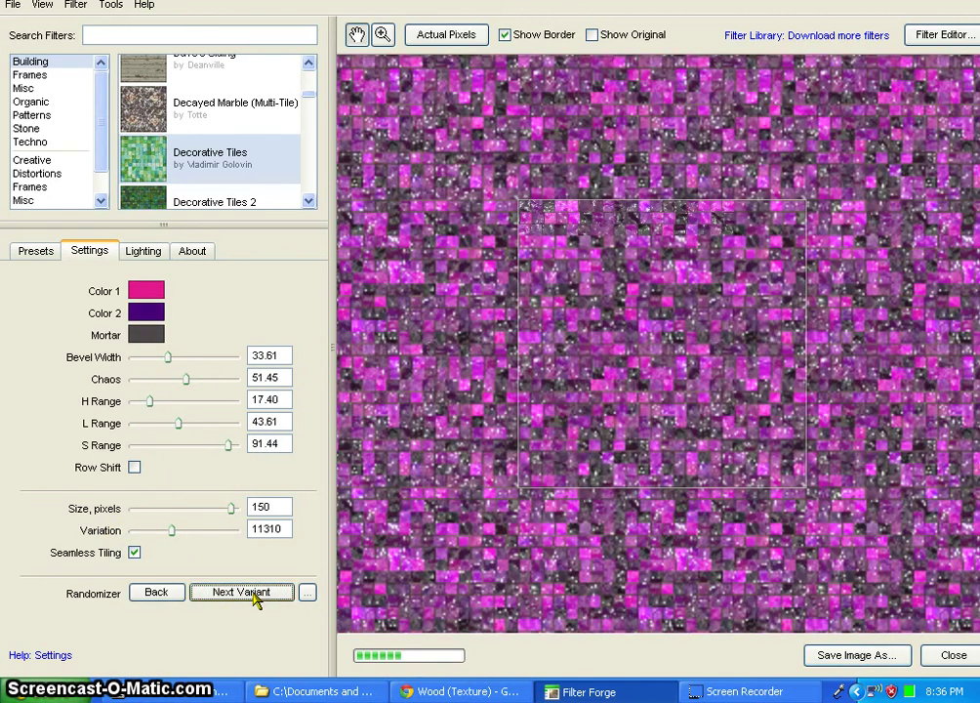
{"action": "left_click", "coordinate": [253, 596]}
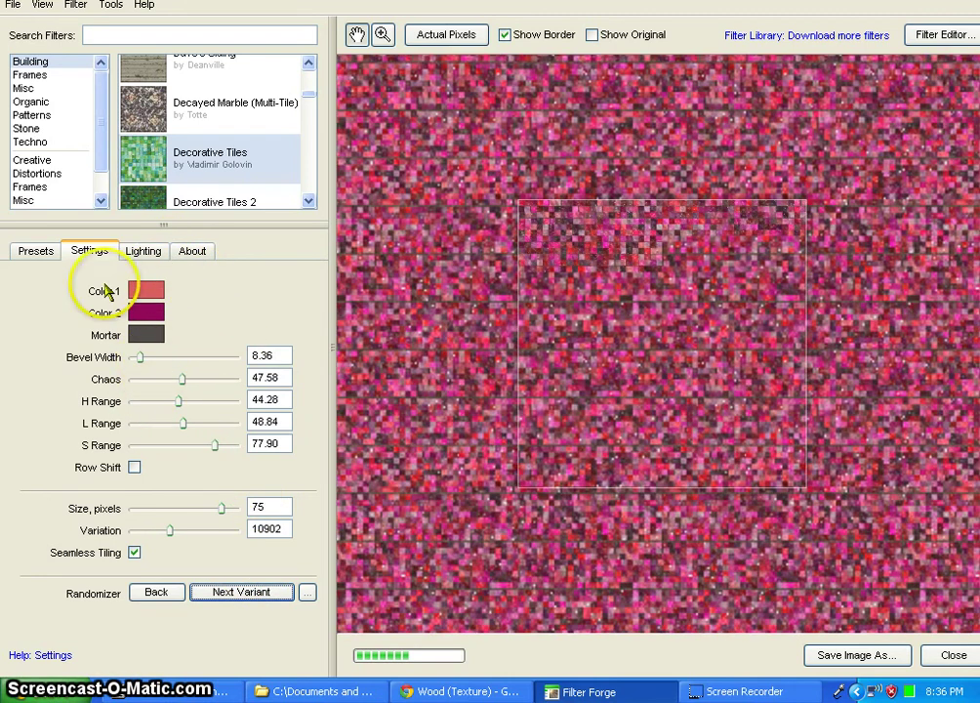
Restore the Default green preset and re-enable Seamless Tiling
{"action": "left_click", "coordinate": [35, 250]}
{"action": "left_click", "coordinate": [57, 334]}
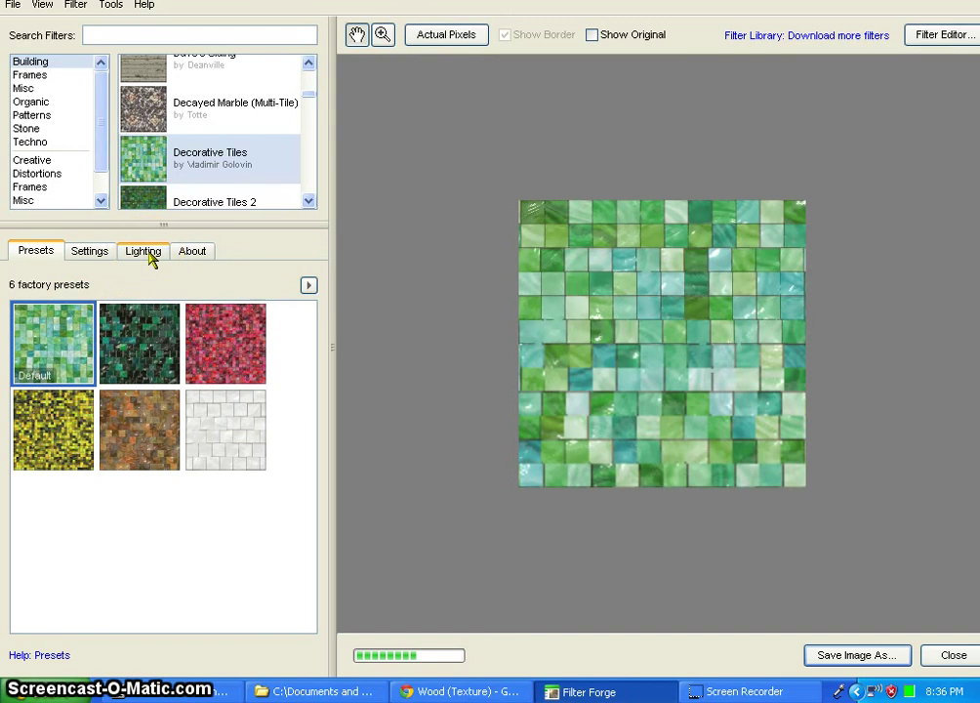
{"action": "left_click", "coordinate": [89, 252]}
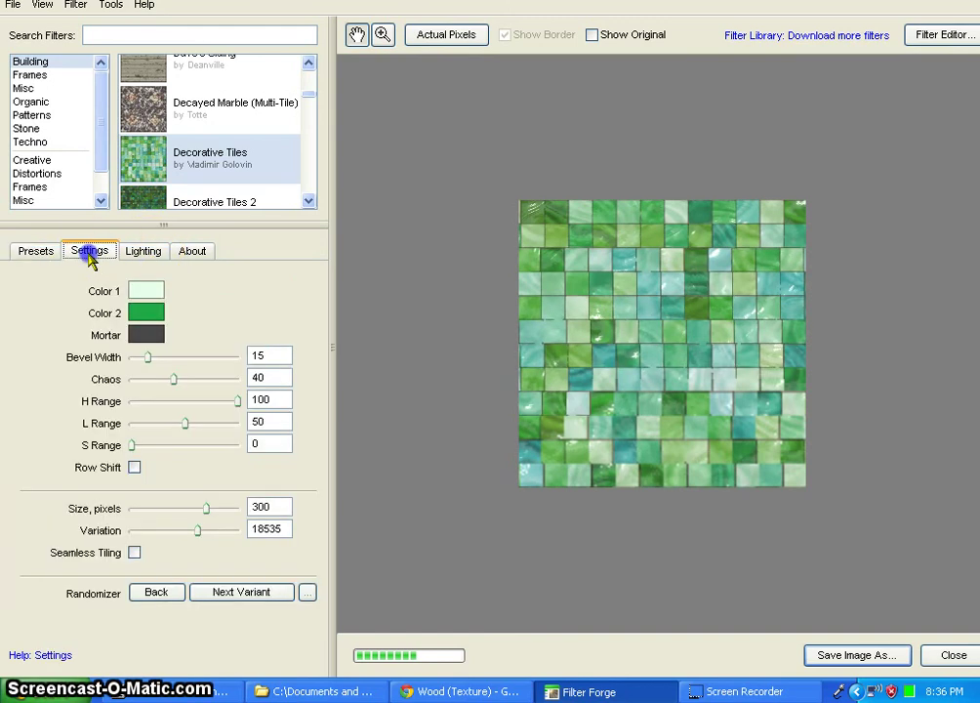
{"action": "left_click", "coordinate": [133, 553]}
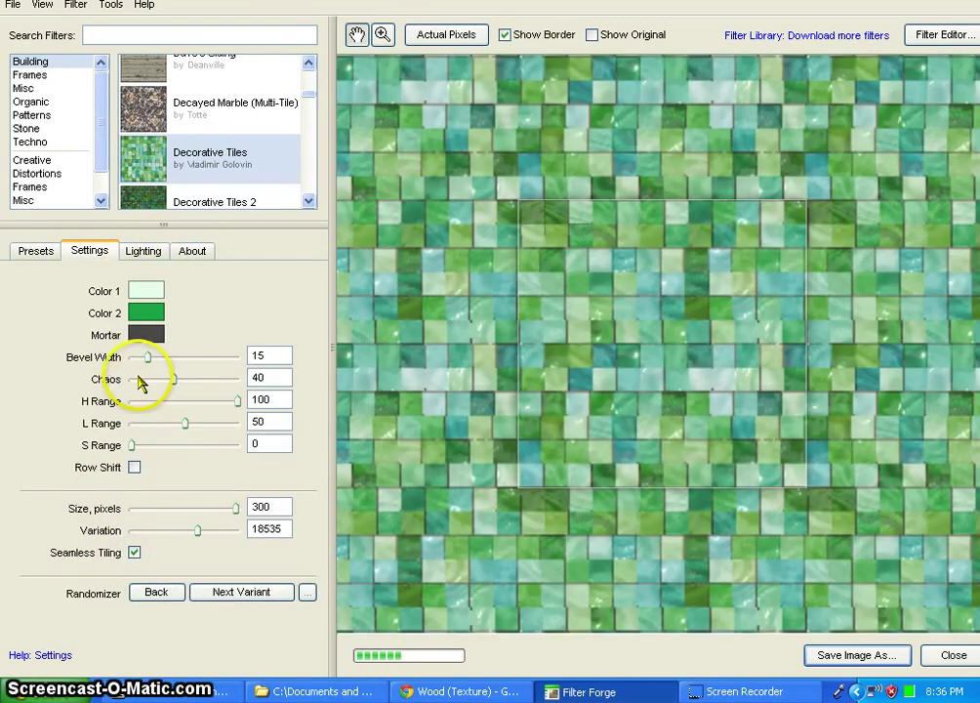
Rotate the lighting sphere, try Entrance Night and Bridge, then settle on the Lobby environment
{"action": "left_click", "coordinate": [143, 255]}
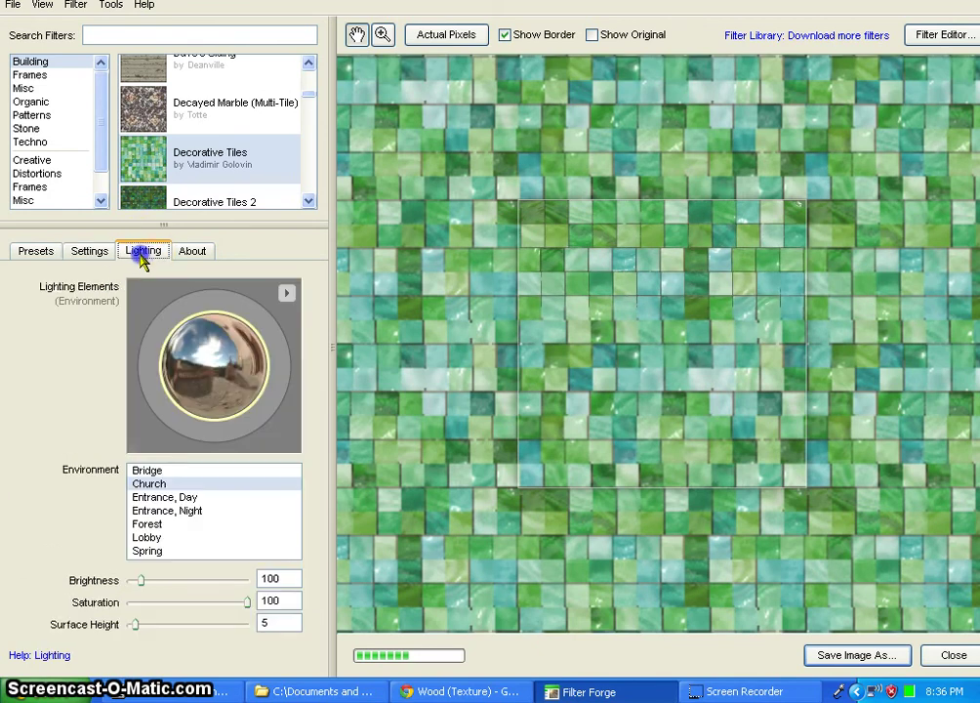
{"action": "mouse_move", "coordinate": [252, 379]}
{"action": "left_mouse_down"}
{"action": "mouse_move", "coordinate": [248, 359]}
{"action": "mouse_move", "coordinate": [146, 262]}
{"action": "mouse_move", "coordinate": [186, 325]}
{"action": "mouse_move", "coordinate": [146, 261]}
{"action": "mouse_move", "coordinate": [206, 396]}
{"action": "mouse_move", "coordinate": [258, 368]}
{"action": "mouse_move", "coordinate": [272, 346]}
{"action": "mouse_move", "coordinate": [276, 362]}
{"action": "left_mouse_up"}
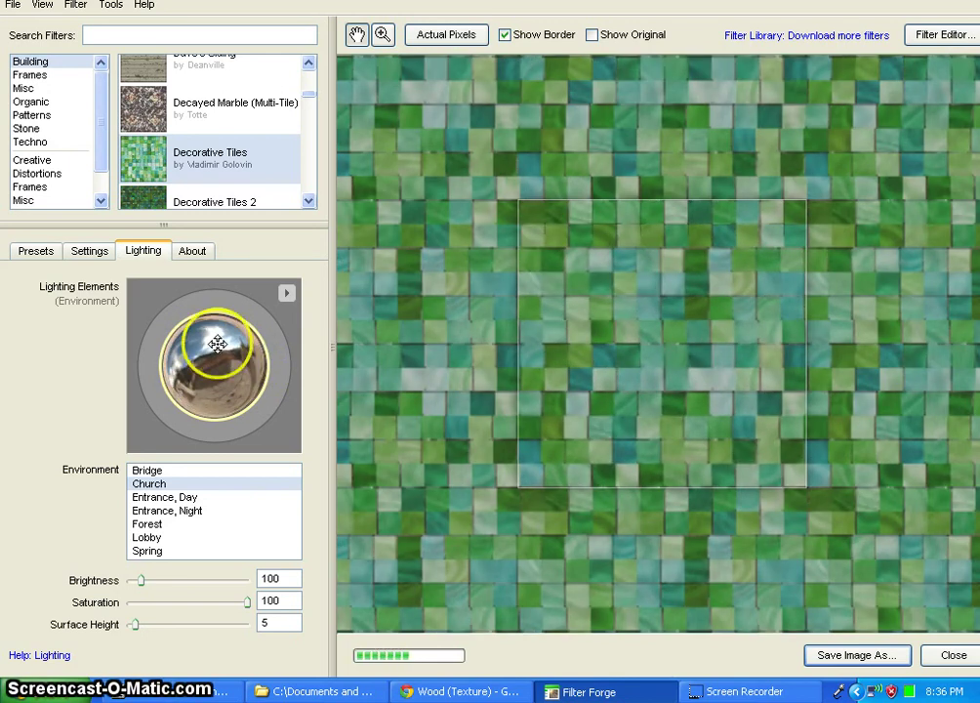
{"action": "left_click_drag", "start_coordinate": [217, 342], "coordinate": [174, 366]}
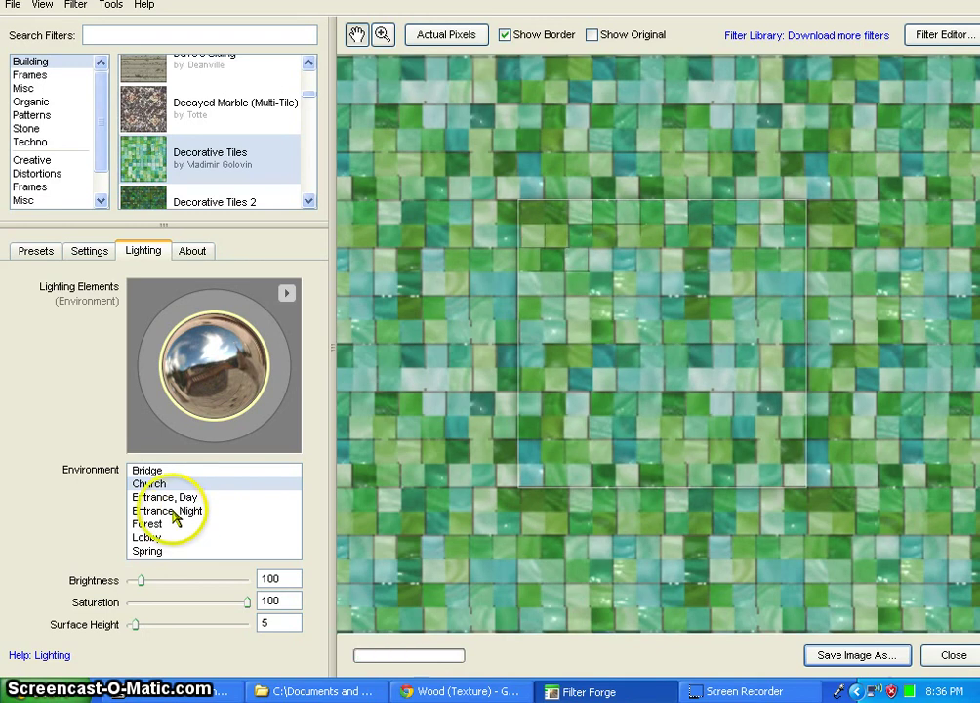
{"action": "left_click", "coordinate": [174, 513]}
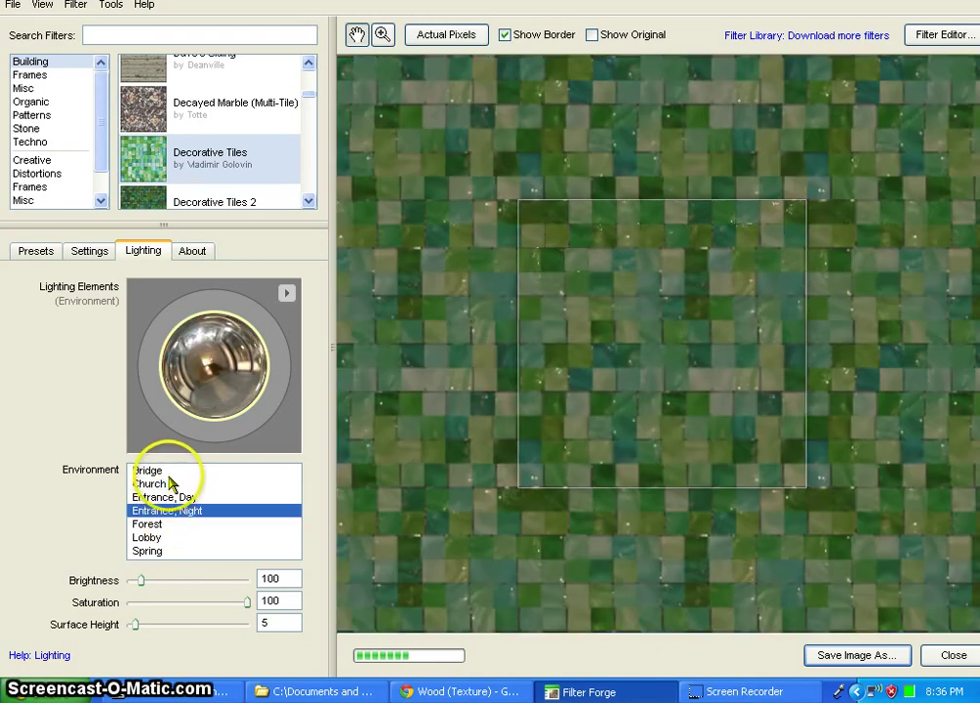
{"action": "left_click", "coordinate": [169, 470]}
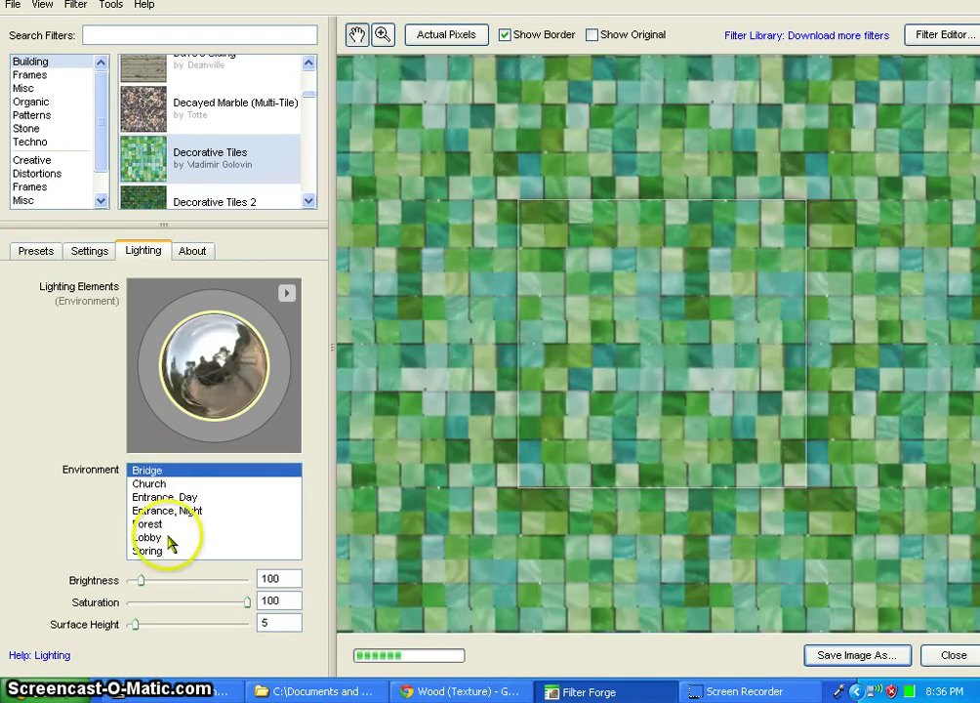
{"action": "left_click", "coordinate": [168, 537]}
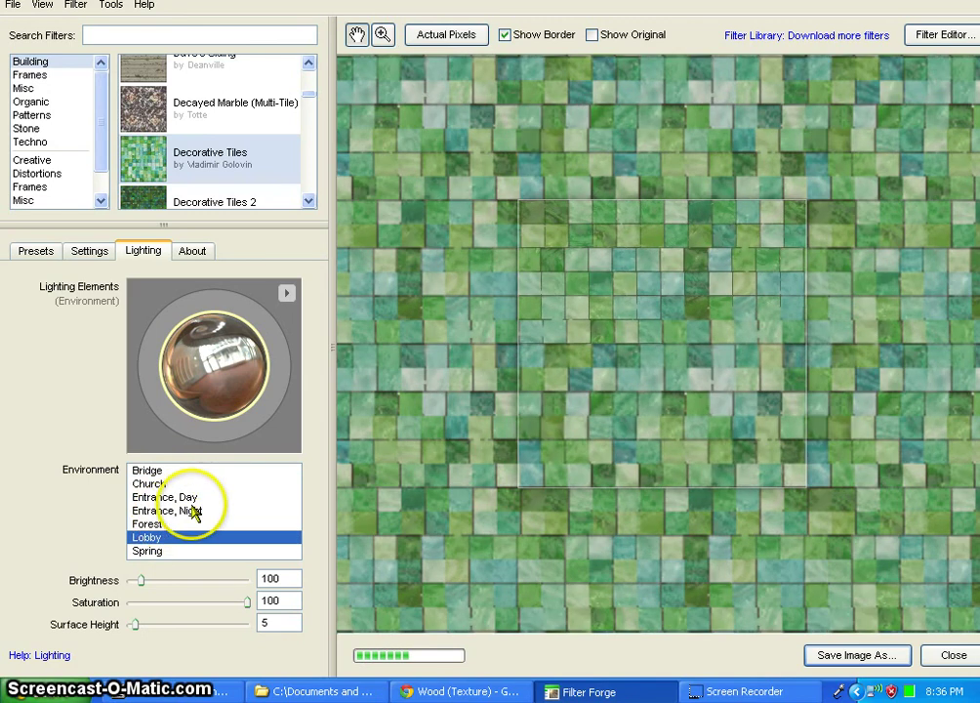
Set lighting Brightness to 120 and Saturation to 55, and raise Surface Height from 5 to about 79
{"action": "mouse_move", "coordinate": [142, 581]}
{"action": "left_mouse_down"}
{"action": "mouse_move", "coordinate": [159, 585]}
{"action": "mouse_move", "coordinate": [145, 586]}
{"action": "left_mouse_up"}
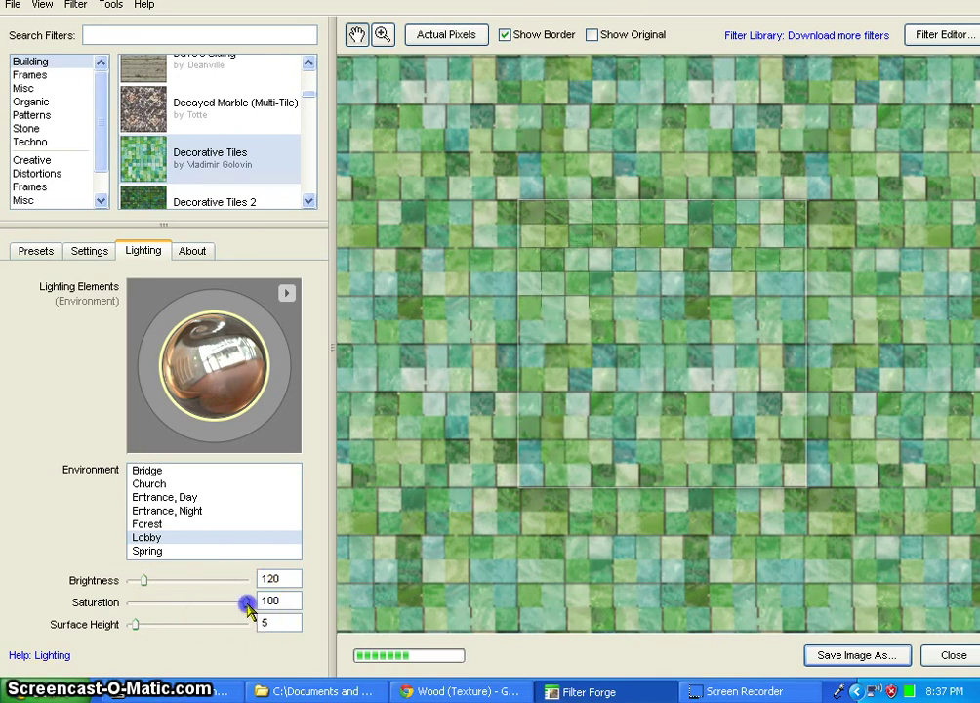
{"action": "left_click_drag", "start_coordinate": [248, 606], "coordinate": [199, 607]}
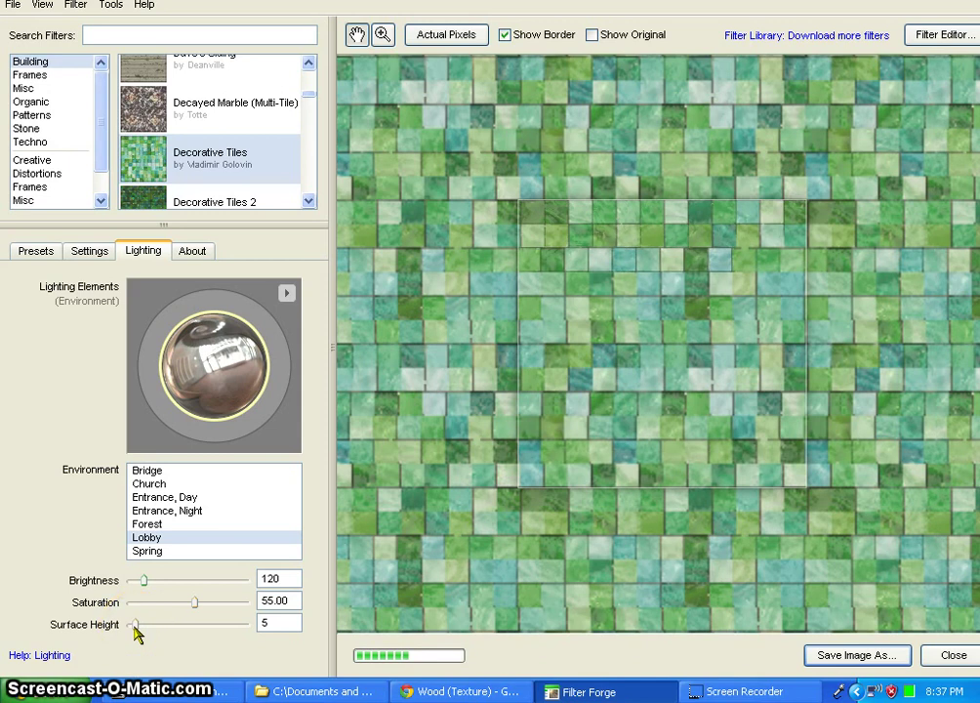
{"action": "left_click_drag", "start_coordinate": [135, 626], "coordinate": [174, 625]}
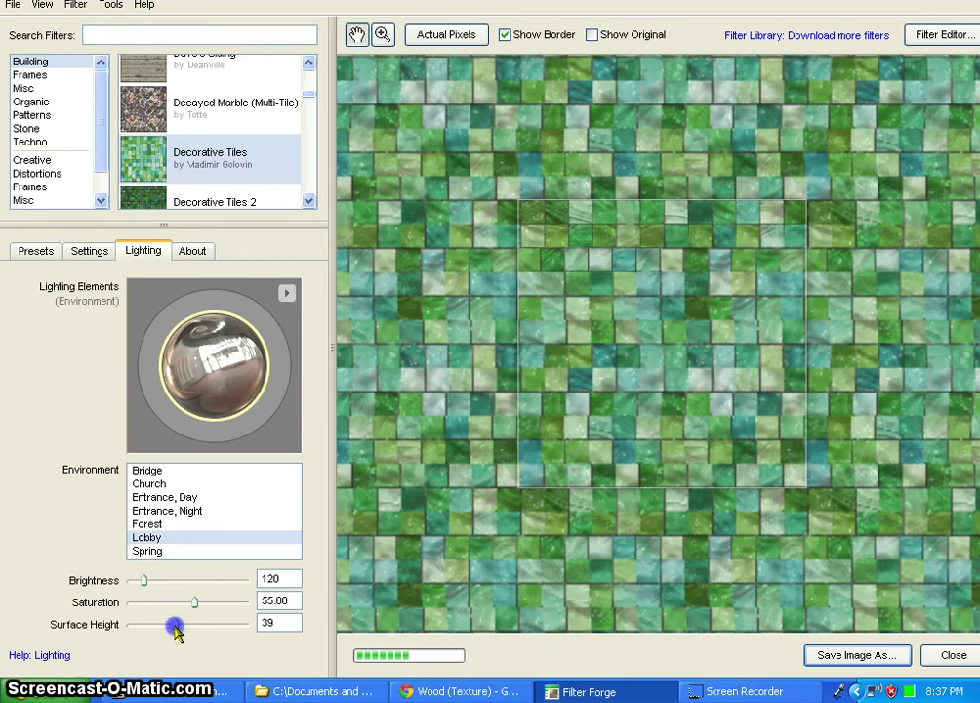
{"action": "left_click_drag", "start_coordinate": [190, 629], "coordinate": [209, 629]}
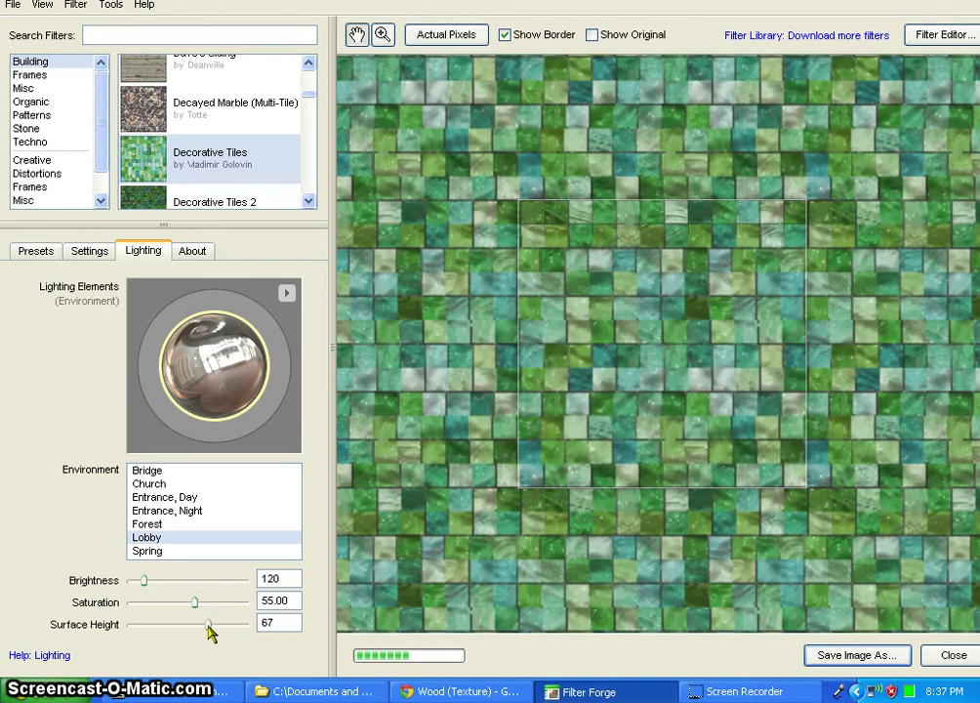
{"action": "left_click_drag", "start_coordinate": [209, 630], "coordinate": [221, 632]}
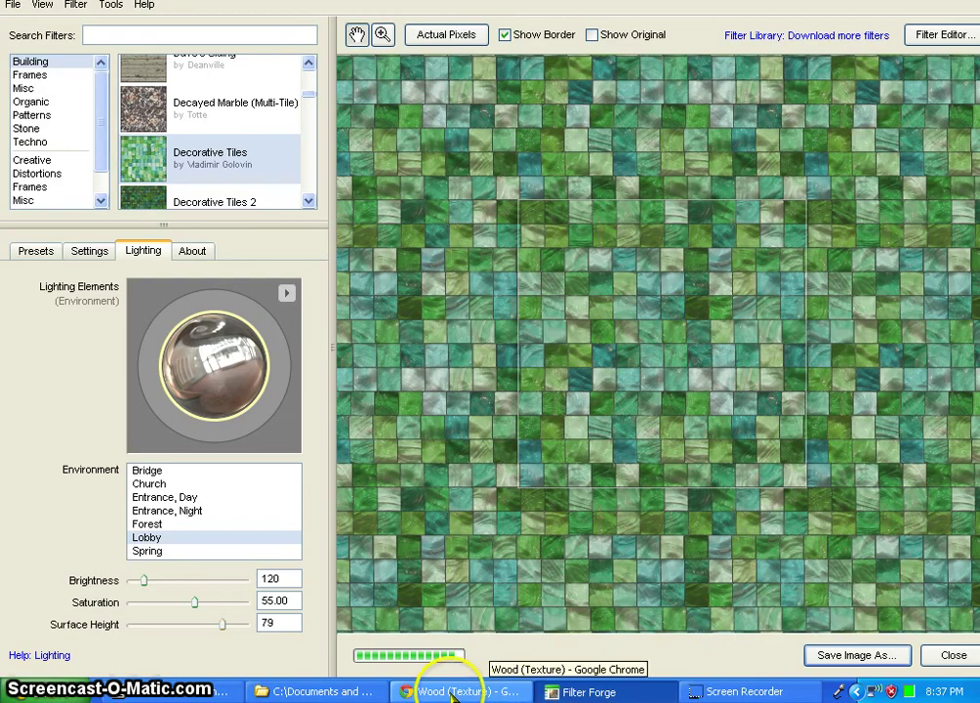
Bring the Wood texture page back up in Chrome and go to the filter library overview
{"action": "left_click", "coordinate": [503, 694]}
{"action": "scroll", "coordinate": [407, 251], "scroll_direction": "down", "scroll_amount": 5}
{"action": "scroll", "coordinate": [410, 283], "scroll_direction": "down", "scroll_amount": 1}
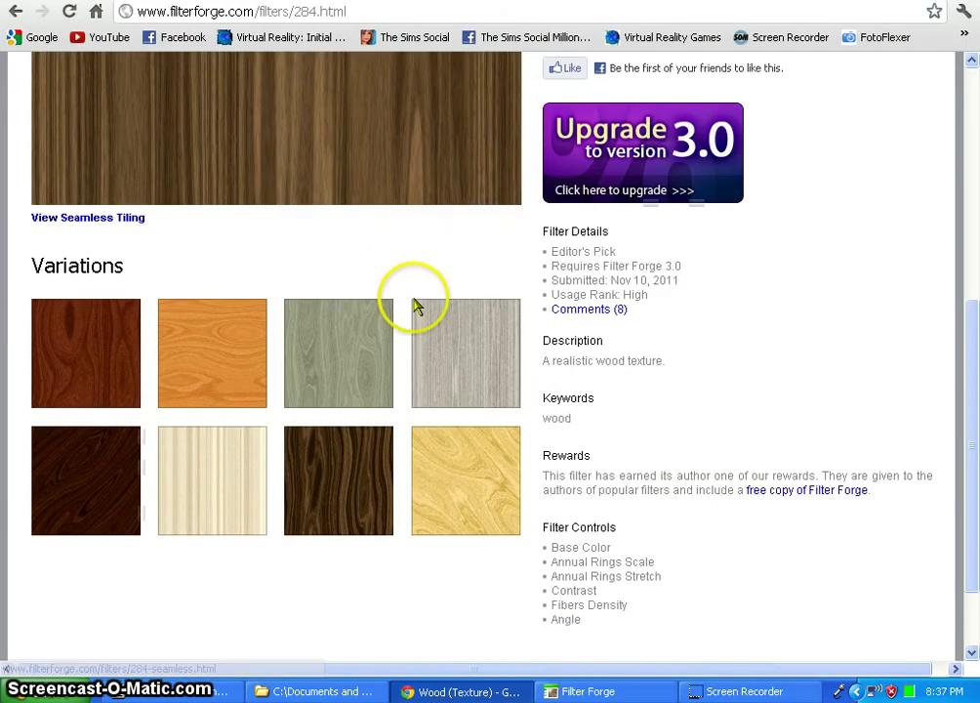
{"action": "scroll", "coordinate": [416, 306], "scroll_direction": "up", "scroll_amount": 5}
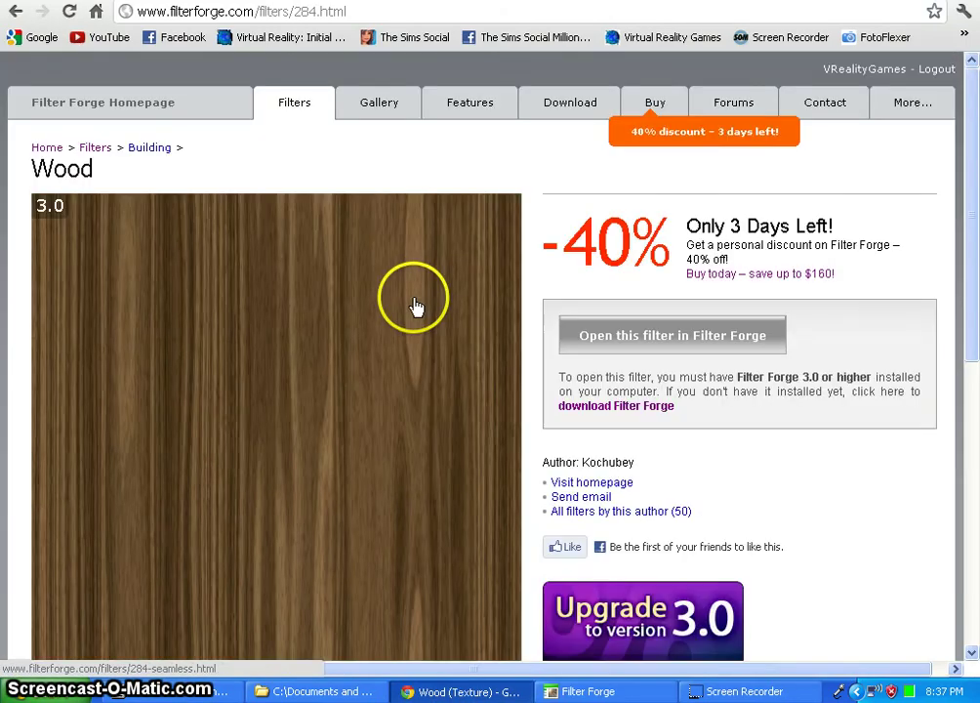
{"action": "left_click", "coordinate": [95, 147]}
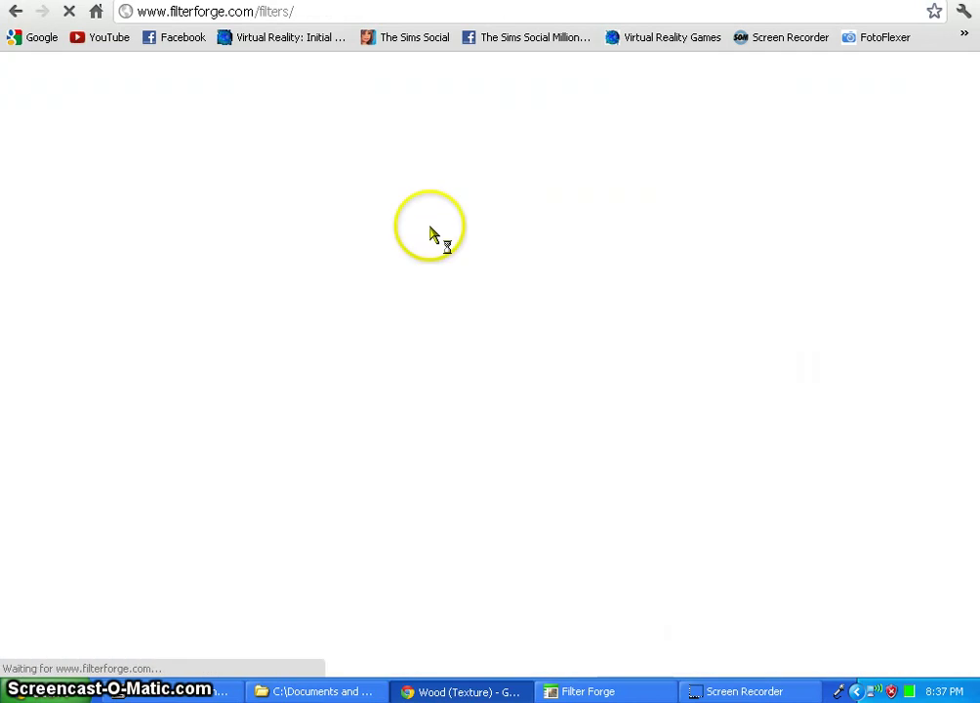
{"action": "scroll", "coordinate": [432, 236], "scroll_direction": "down", "scroll_amount": 2}
{"action": "scroll", "coordinate": [431, 236], "scroll_direction": "down", "scroll_amount": 3}
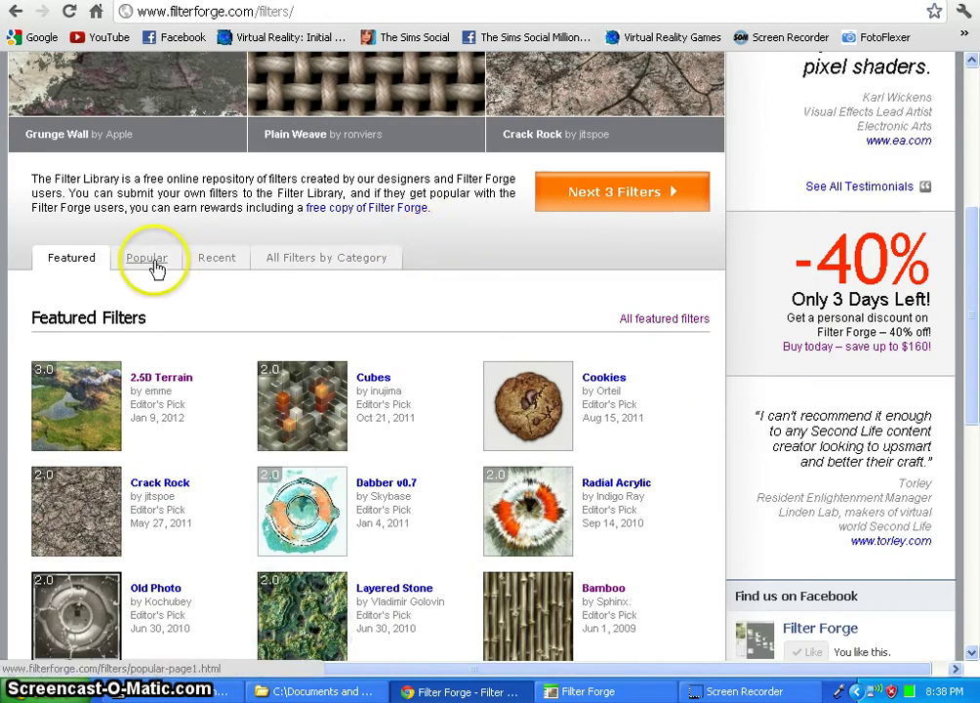
List all filters by category and open the Photo effect filters gallery, starting with Toycam-82
{"action": "left_click", "coordinate": [313, 260]}
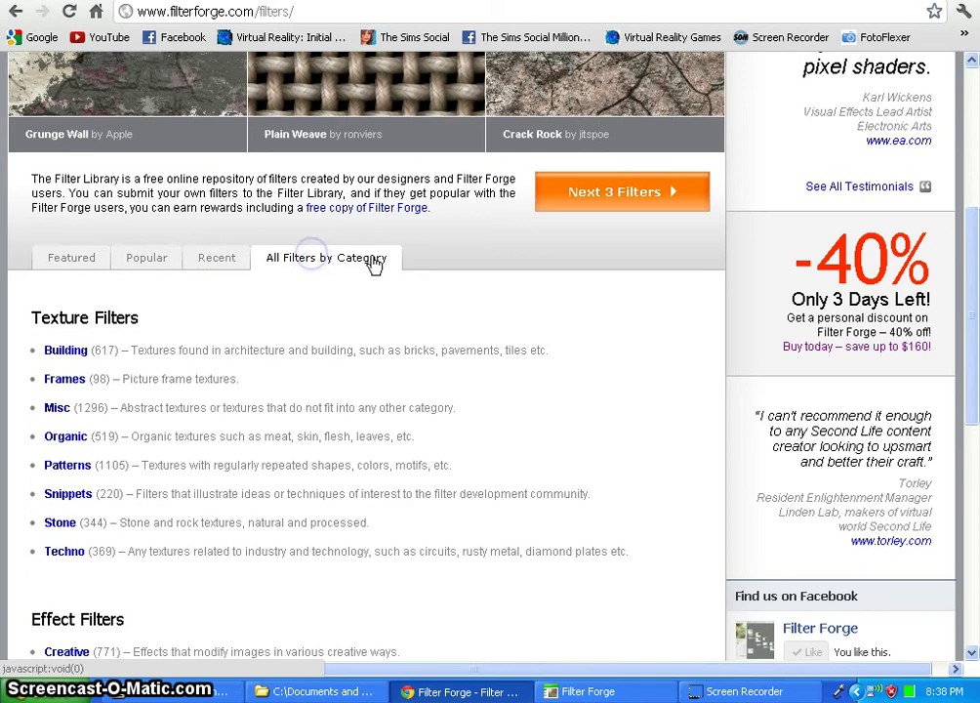
{"action": "scroll", "coordinate": [374, 265], "scroll_direction": "down", "scroll_amount": 3}
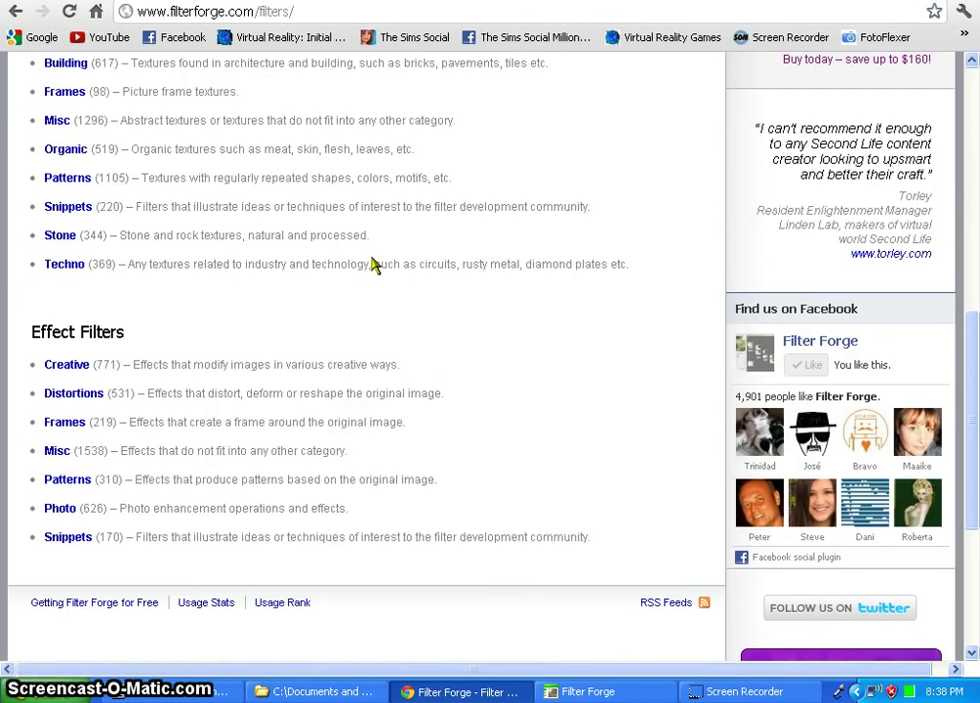
{"action": "left_click", "coordinate": [58, 508]}
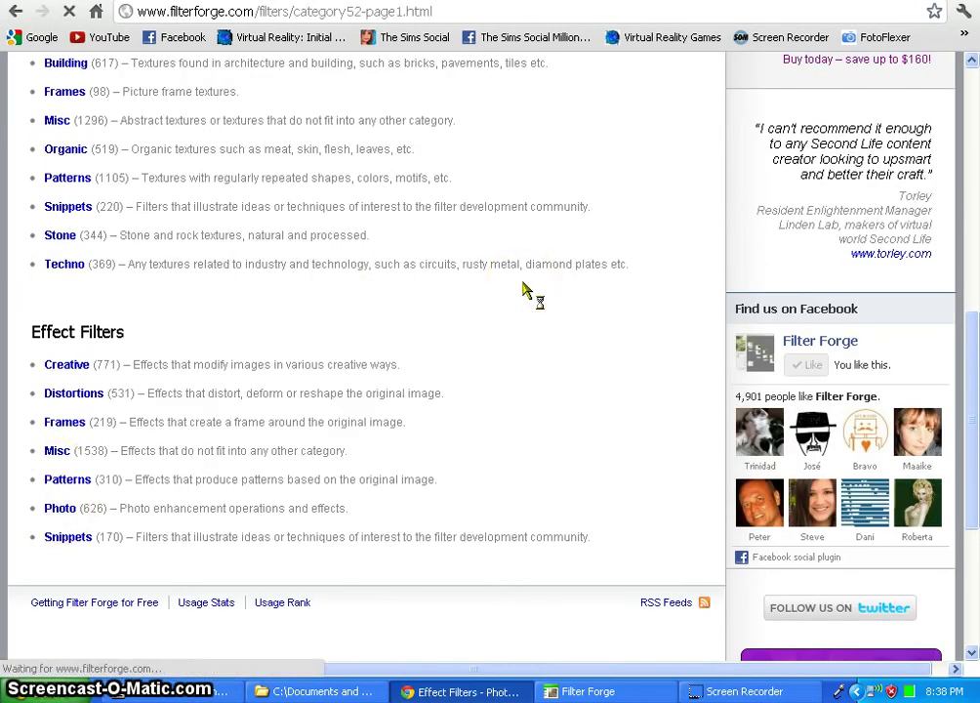
{"action": "scroll", "coordinate": [524, 290], "scroll_direction": "down", "scroll_amount": 14}
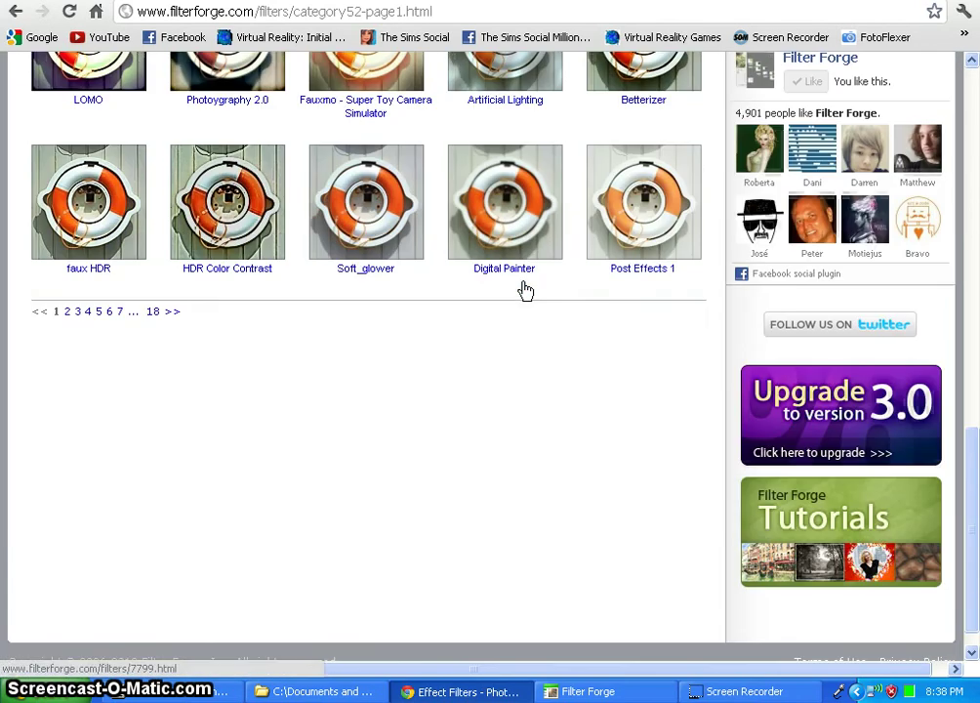
{"action": "scroll", "coordinate": [524, 290], "scroll_direction": "up", "scroll_amount": 5}
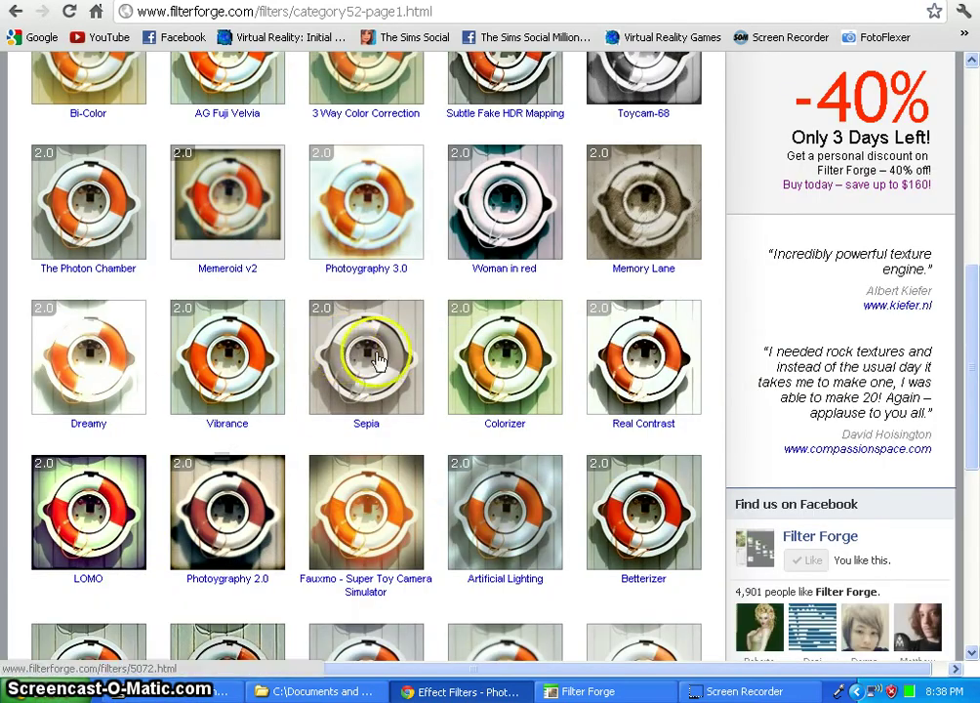
{"action": "scroll", "coordinate": [376, 359], "scroll_direction": "up", "scroll_amount": 6}
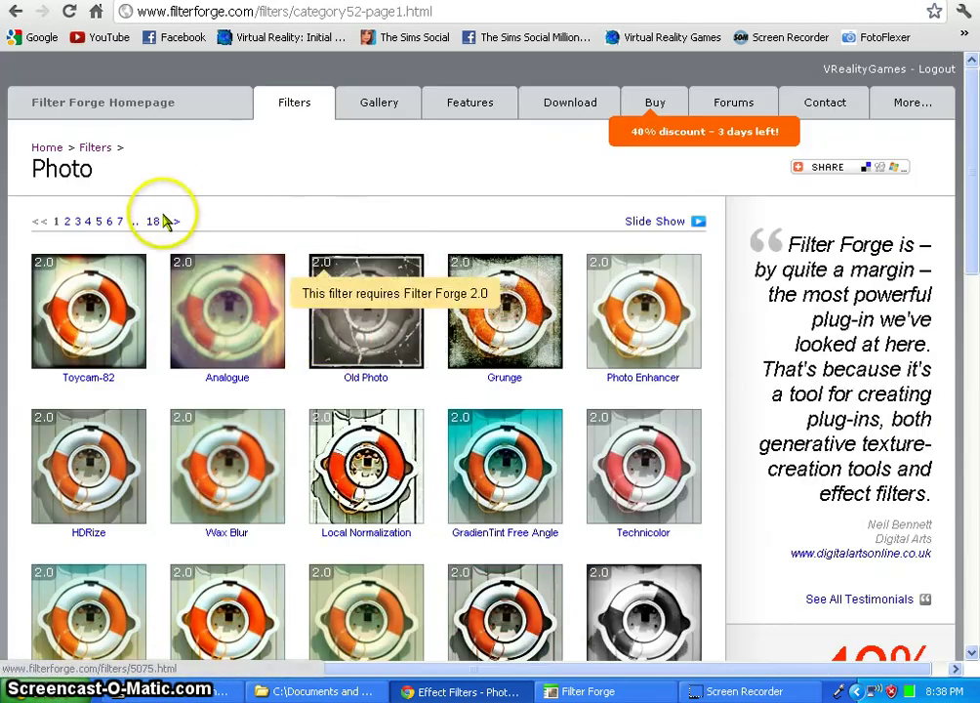
From the Filters overview, open the Misc texture category and browse filters like Clocks_v3 and SolarGen
{"action": "left_click", "coordinate": [96, 148]}
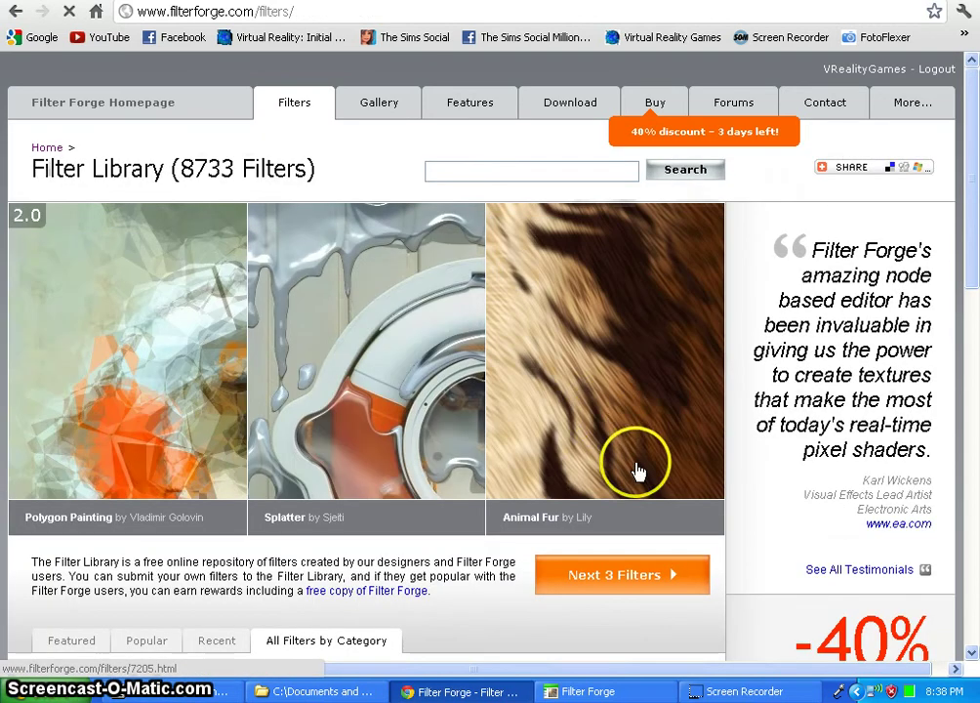
{"action": "scroll", "coordinate": [637, 473], "scroll_direction": "down", "scroll_amount": 2}
{"action": "scroll", "coordinate": [183, 459], "scroll_direction": "down", "scroll_amount": 3}
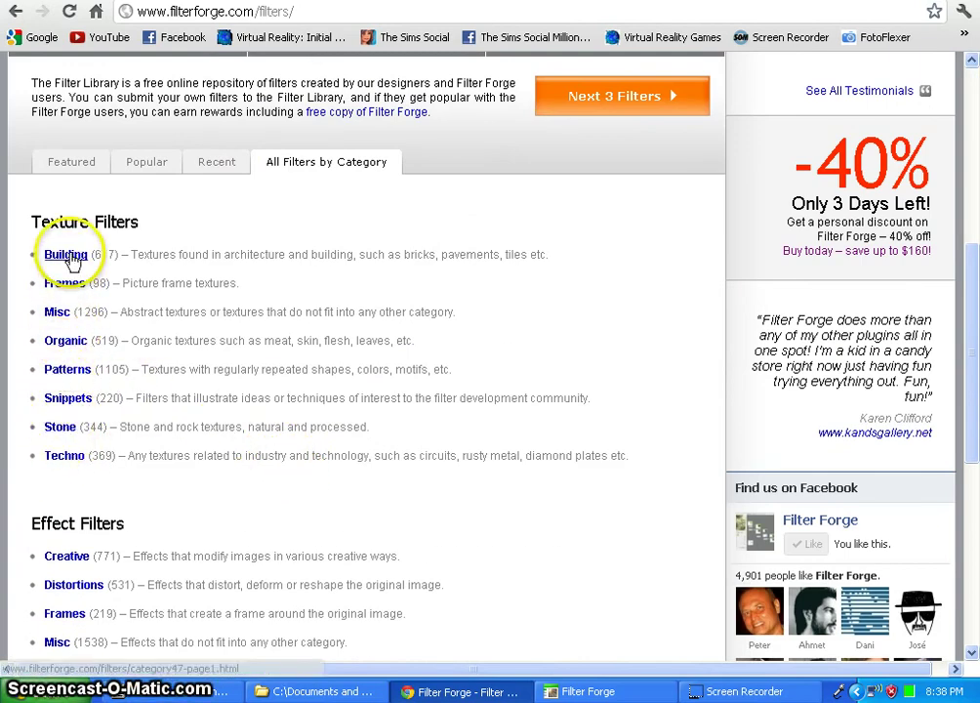
{"action": "scroll", "coordinate": [72, 460], "scroll_direction": "down", "scroll_amount": 1}
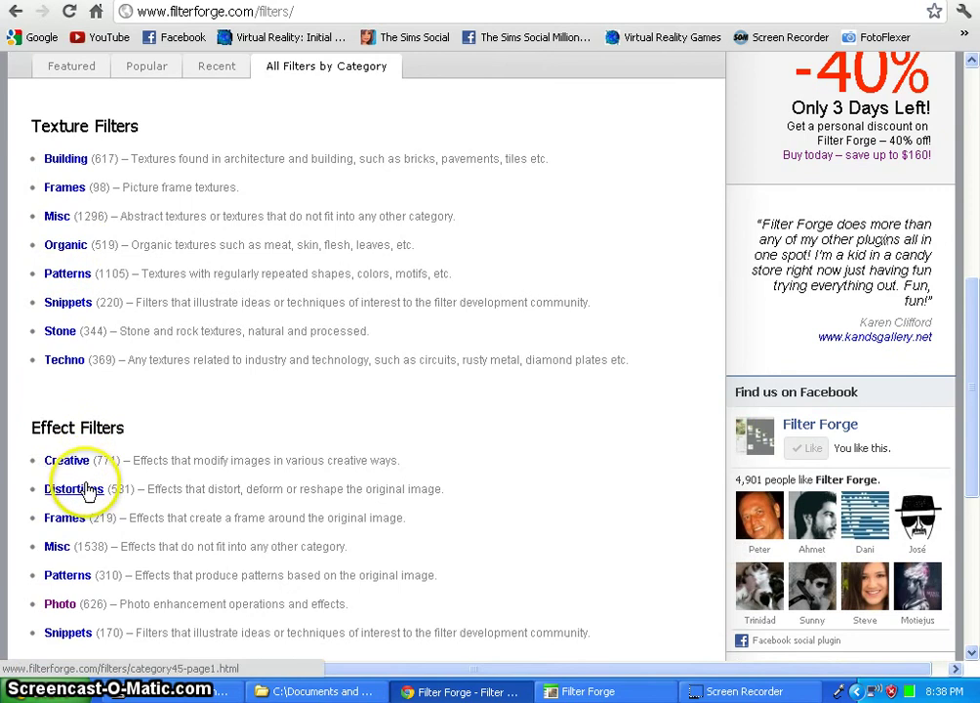
{"action": "scroll", "coordinate": [86, 469], "scroll_direction": "down", "scroll_amount": 1}
{"action": "scroll", "coordinate": [83, 346], "scroll_direction": "up", "scroll_amount": 2}
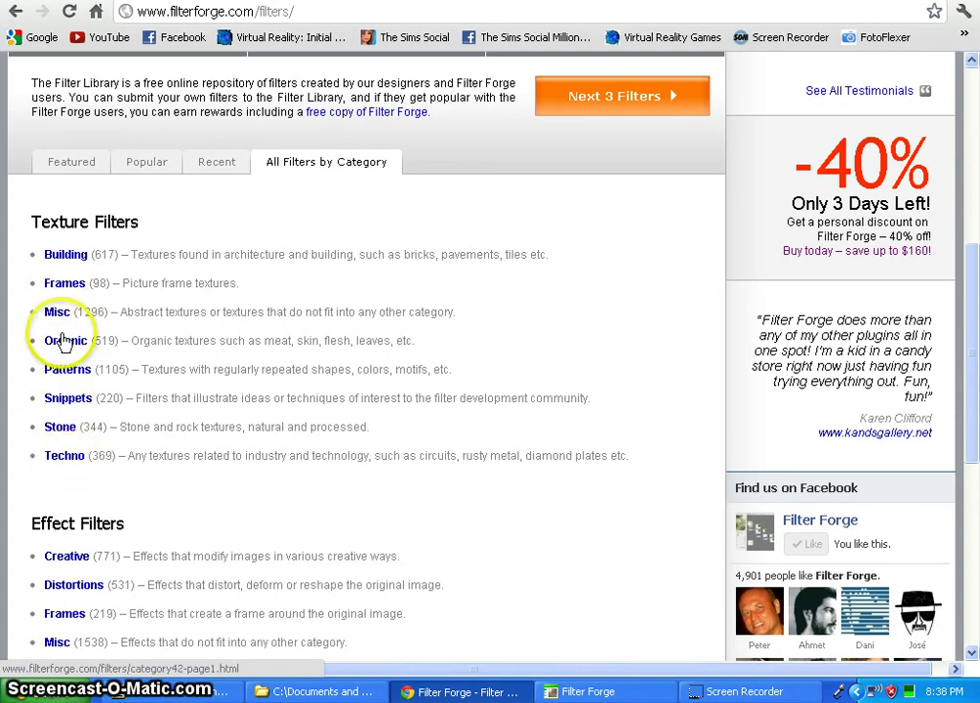
{"action": "left_click", "coordinate": [55, 312]}
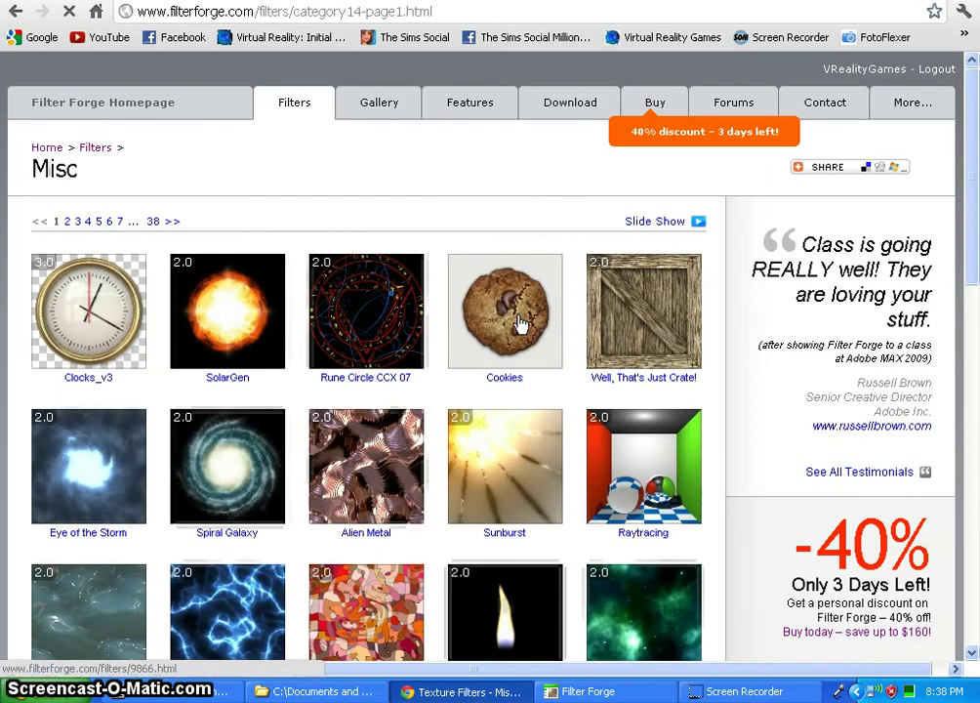
{"action": "scroll", "coordinate": [520, 325], "scroll_direction": "down", "scroll_amount": 2}
{"action": "scroll", "coordinate": [520, 325], "scroll_direction": "down", "scroll_amount": 6}
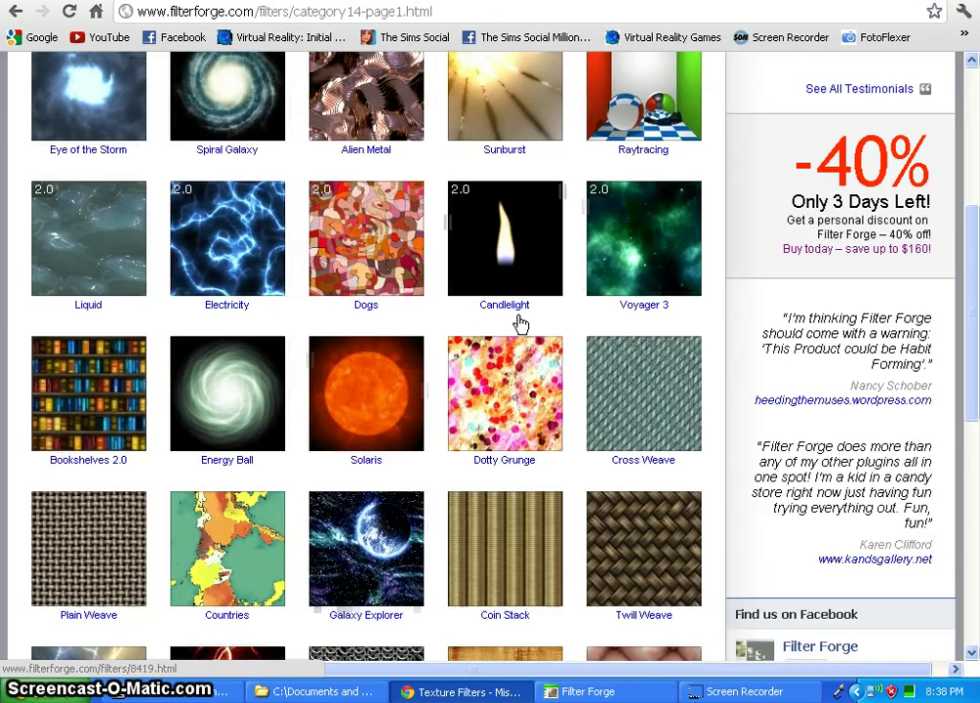
{"action": "scroll", "coordinate": [520, 325], "scroll_direction": "up", "scroll_amount": 2}
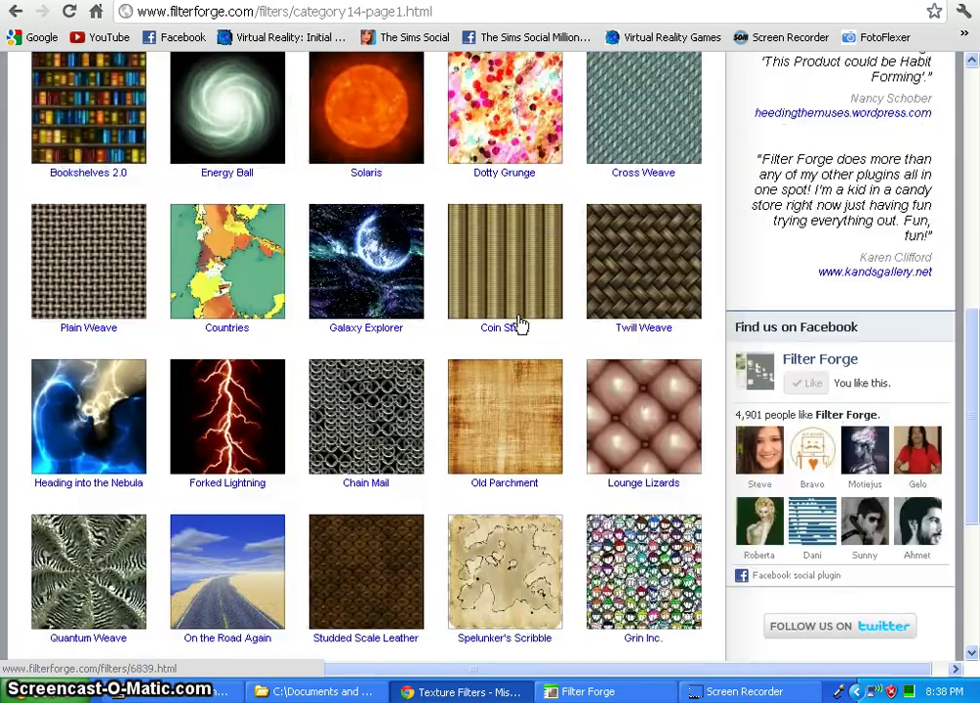
Bring the Filter Forge window with the green Decorative Tiles texture back to the front
{"action": "left_click", "coordinate": [625, 691]}
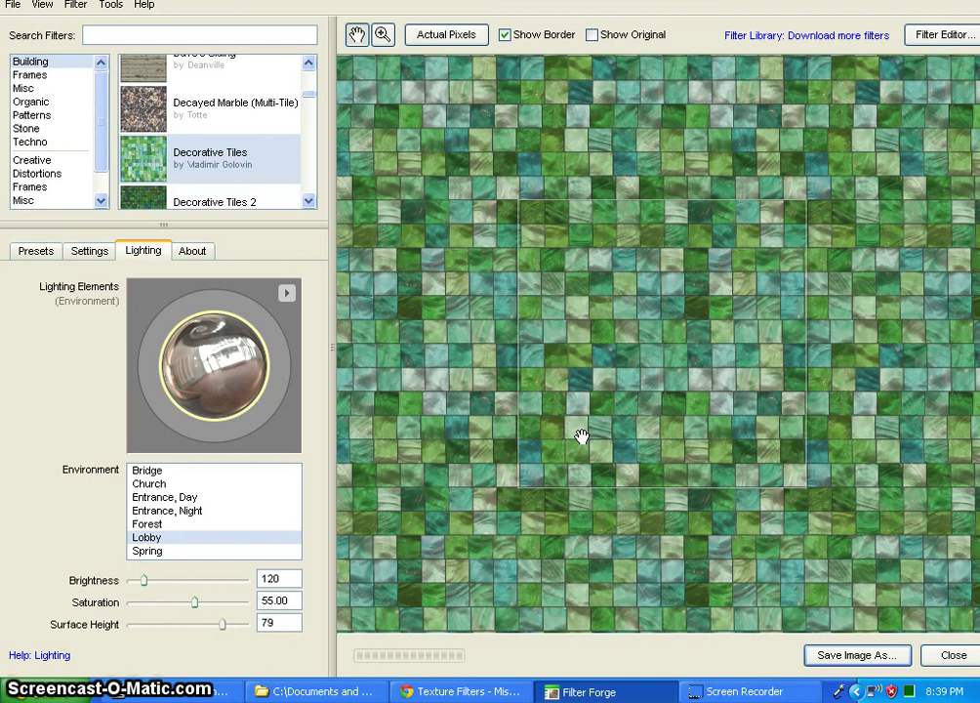
Load the Cracked tiles filter from the Building list, rendering four beige cracked stone tiles
{"action": "mouse_move", "coordinate": [581, 437]}
{"action": "left_mouse_down"}
{"action": "mouse_move", "coordinate": [853, 280]}
{"action": "mouse_move", "coordinate": [435, 448]}
{"action": "mouse_move", "coordinate": [392, 339]}
{"action": "mouse_move", "coordinate": [729, 440]}
{"action": "left_mouse_up"}
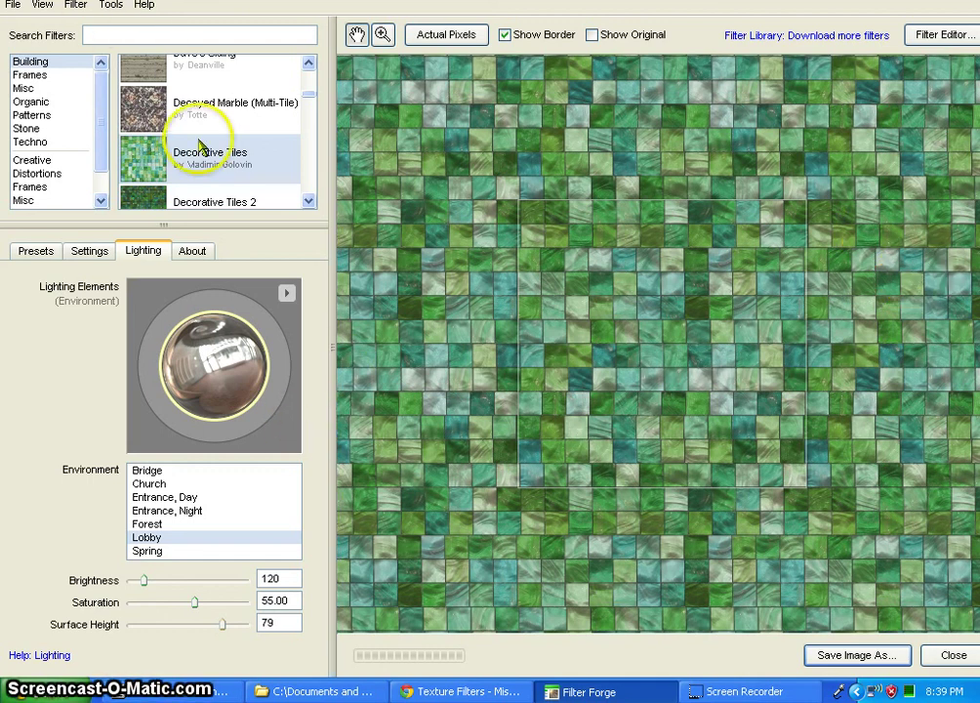
{"action": "scroll", "coordinate": [202, 161], "scroll_direction": "up", "scroll_amount": 3}
{"action": "scroll", "coordinate": [212, 157], "scroll_direction": "up", "scroll_amount": 2}
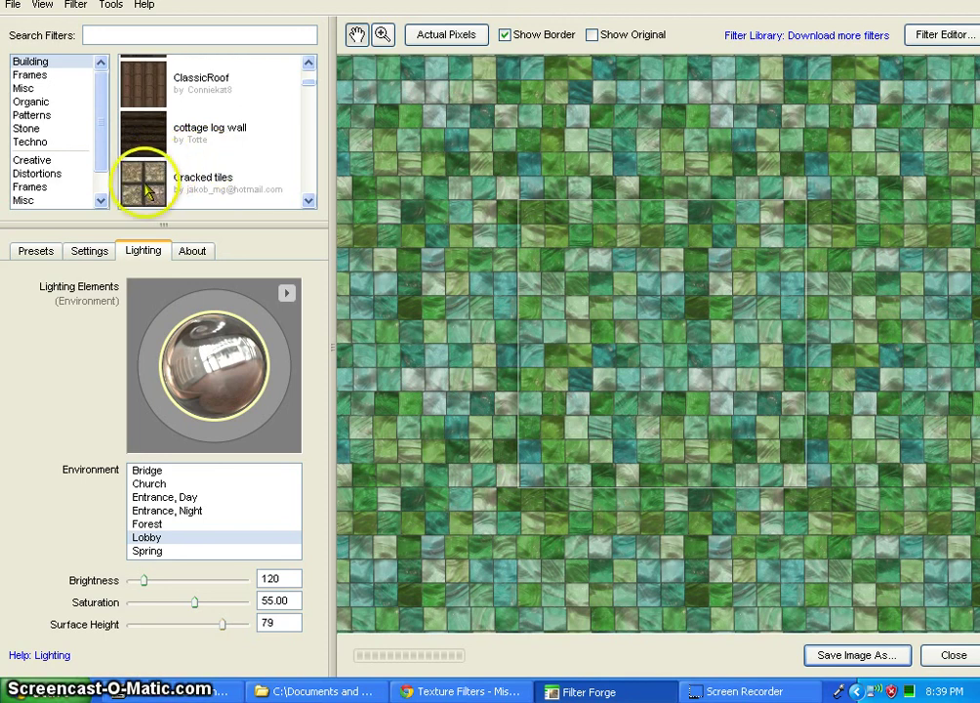
{"action": "left_click", "coordinate": [198, 188]}
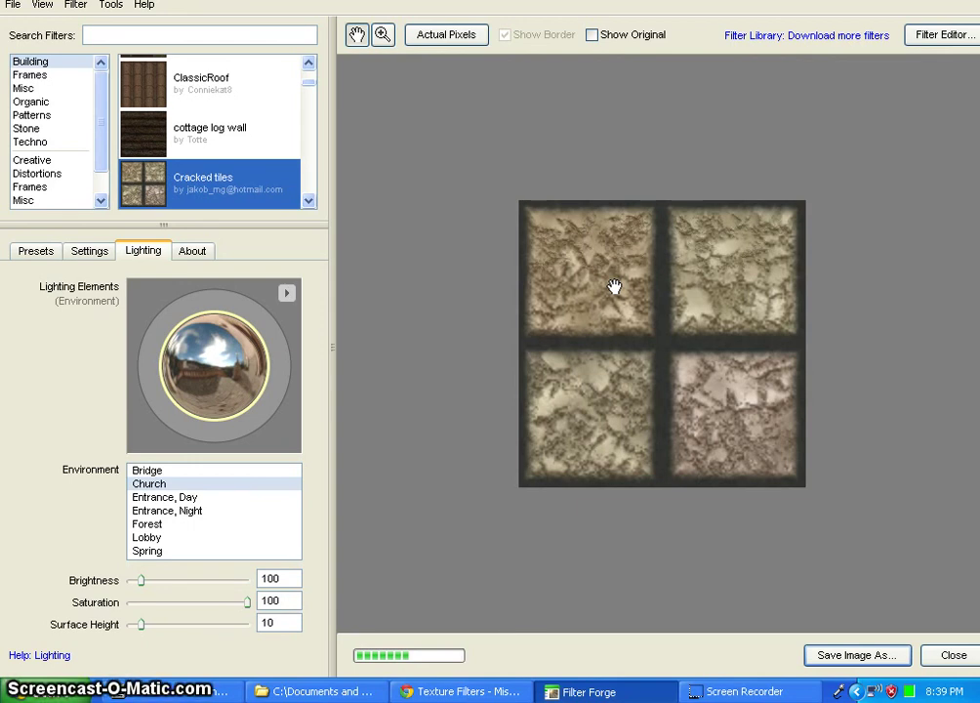
Enable Seamless Tiling in the Cracked tiles settings so the 600-pixel texture repeats across the preview
{"action": "left_click", "coordinate": [87, 251]}
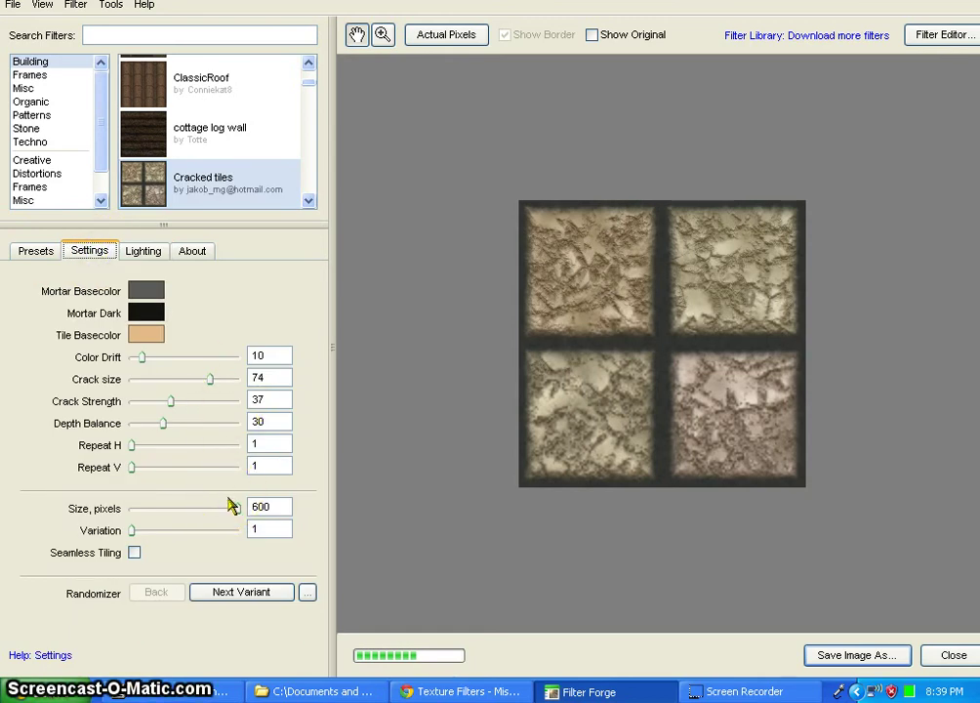
{"action": "left_click", "coordinate": [134, 553]}
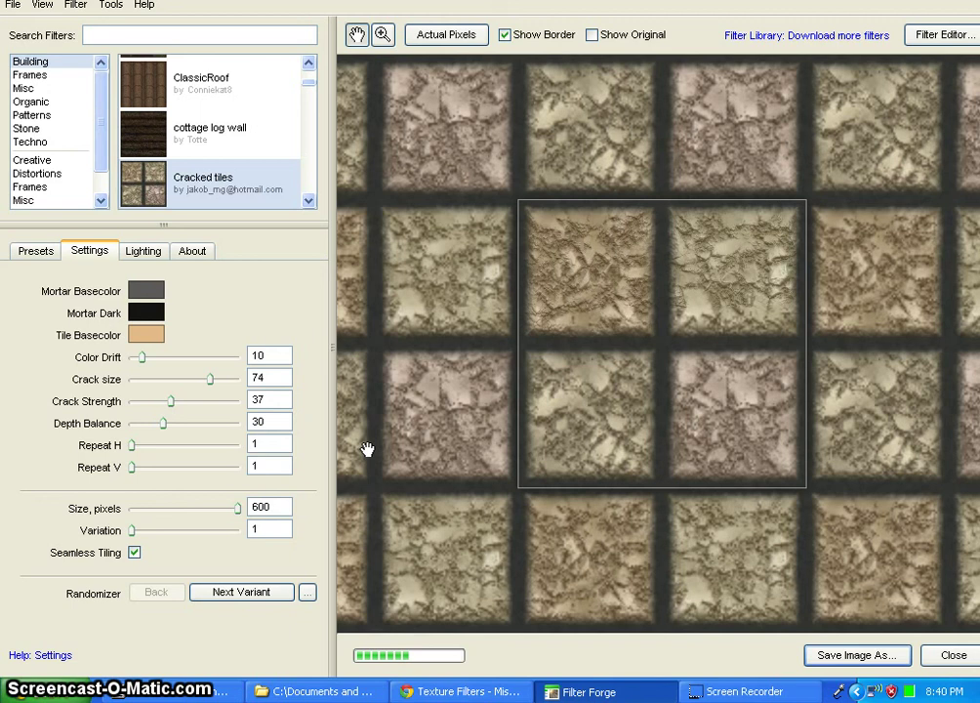
{"action": "left_click", "coordinate": [385, 407]}
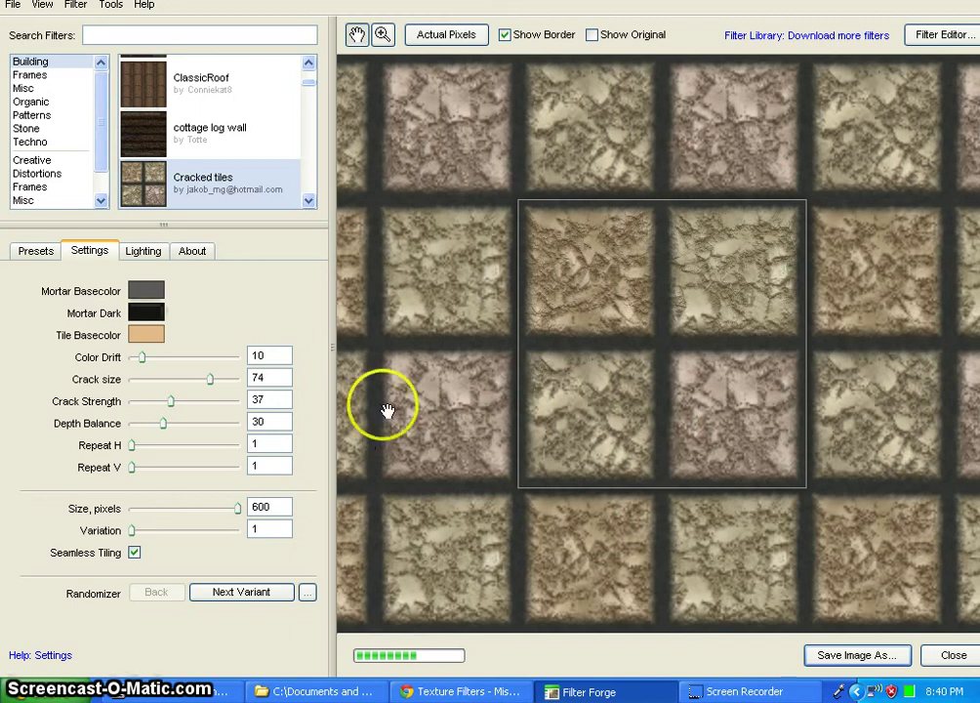